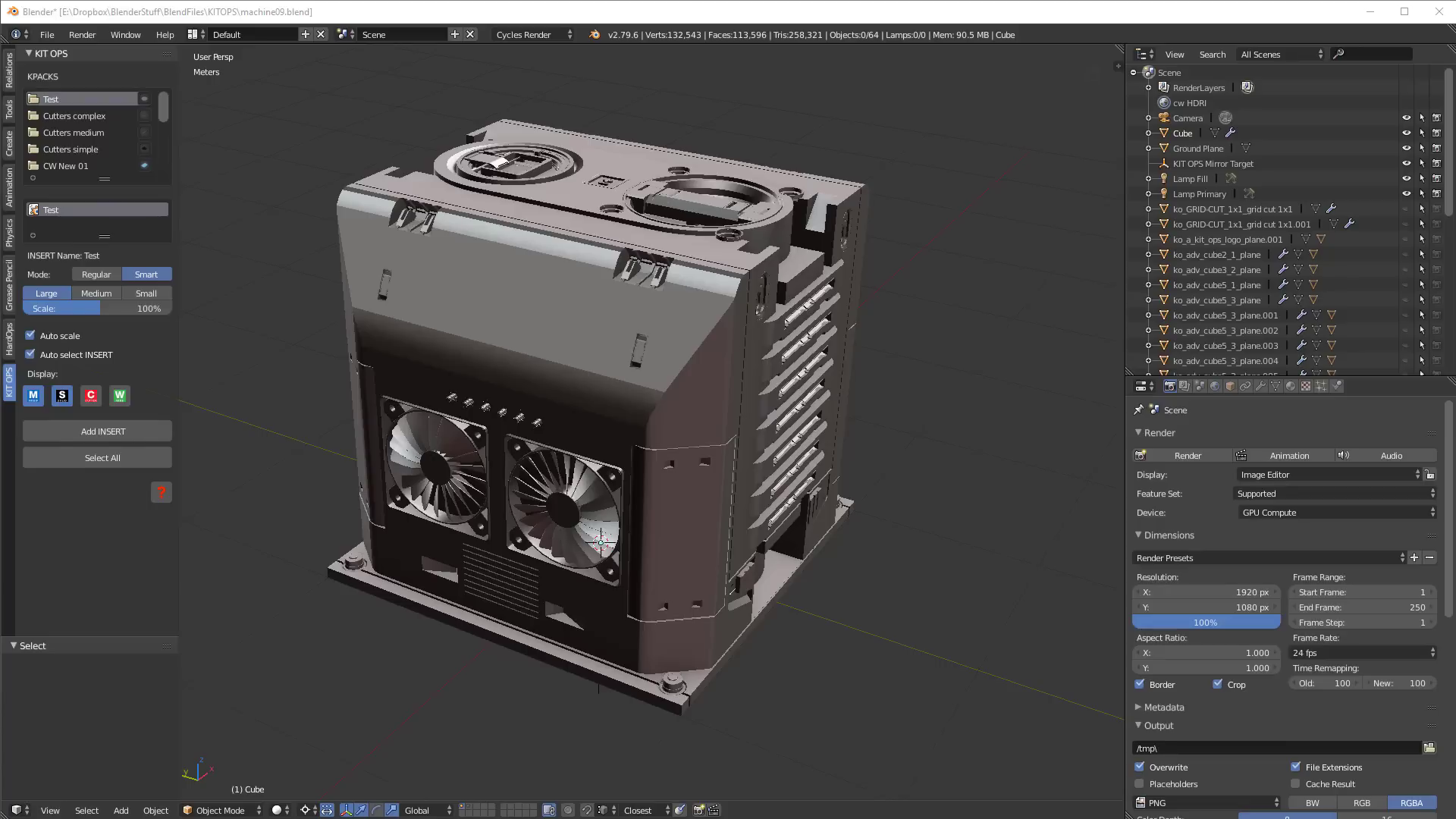
- Browse the portfolio page, then orbit around the machine box from a higher angle
key(alt+Tab)
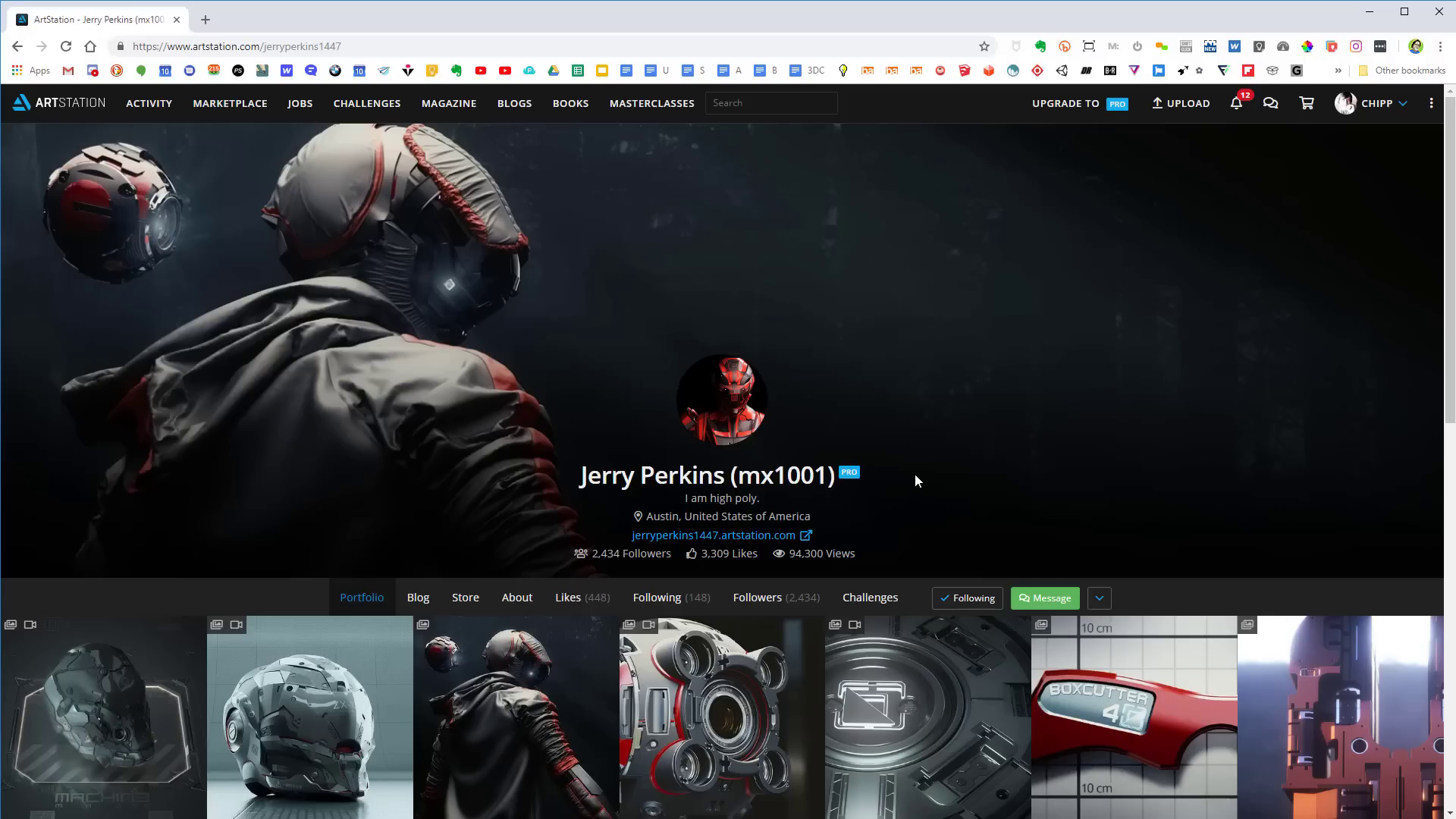
scroll(915, 480, down, 5)
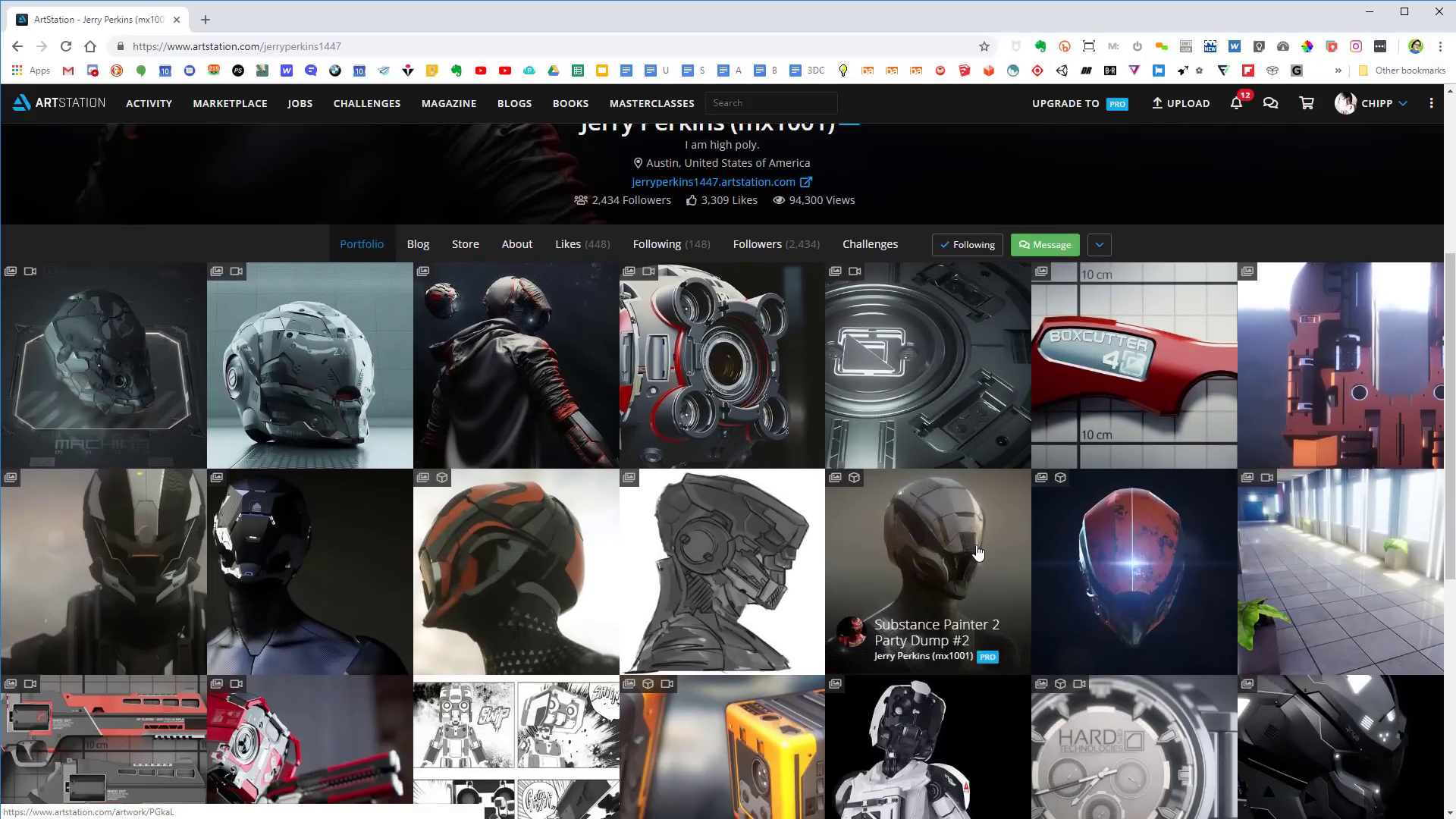
scroll(978, 552, up, 5)
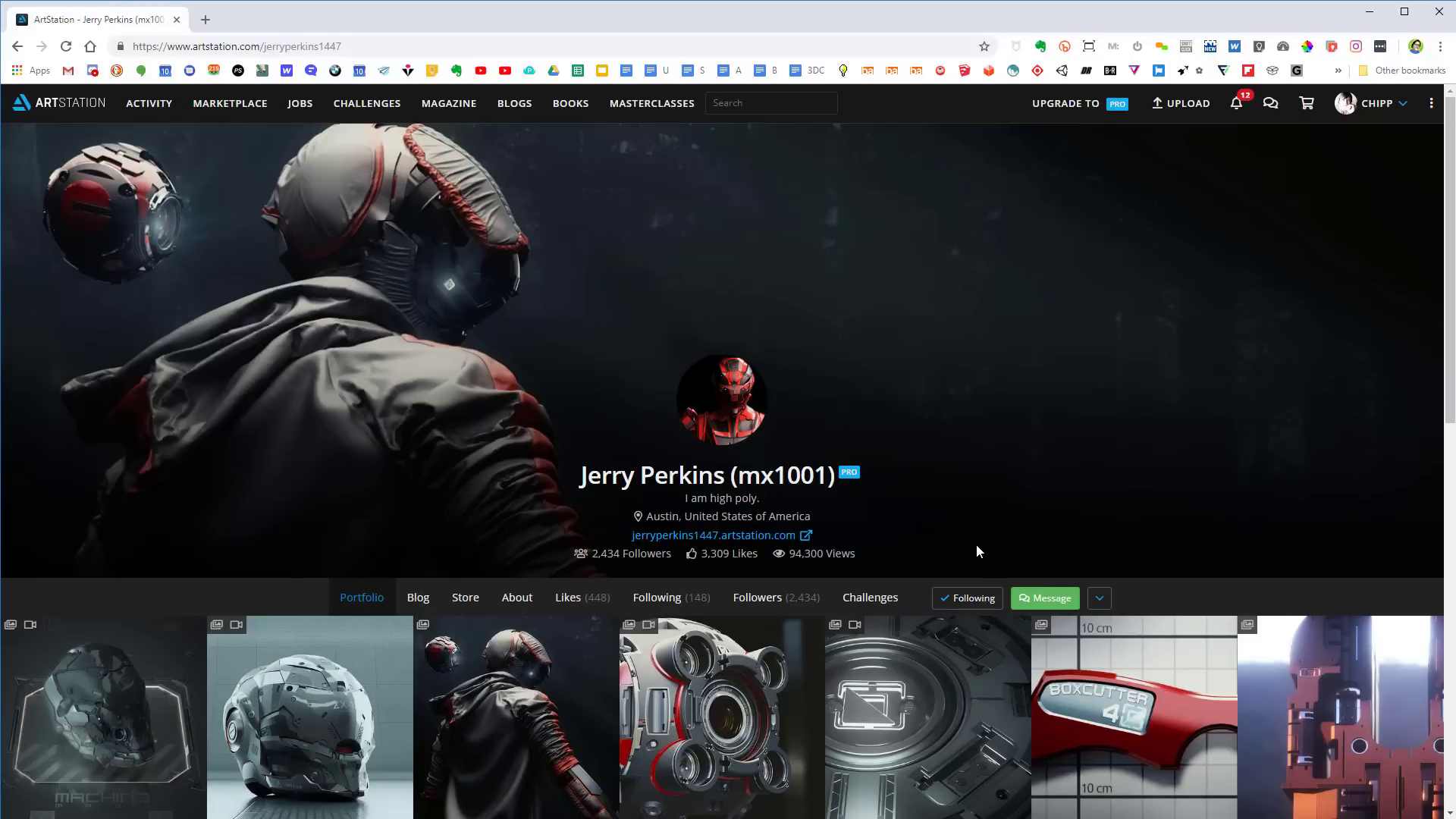
scroll(976, 543, down, 3)
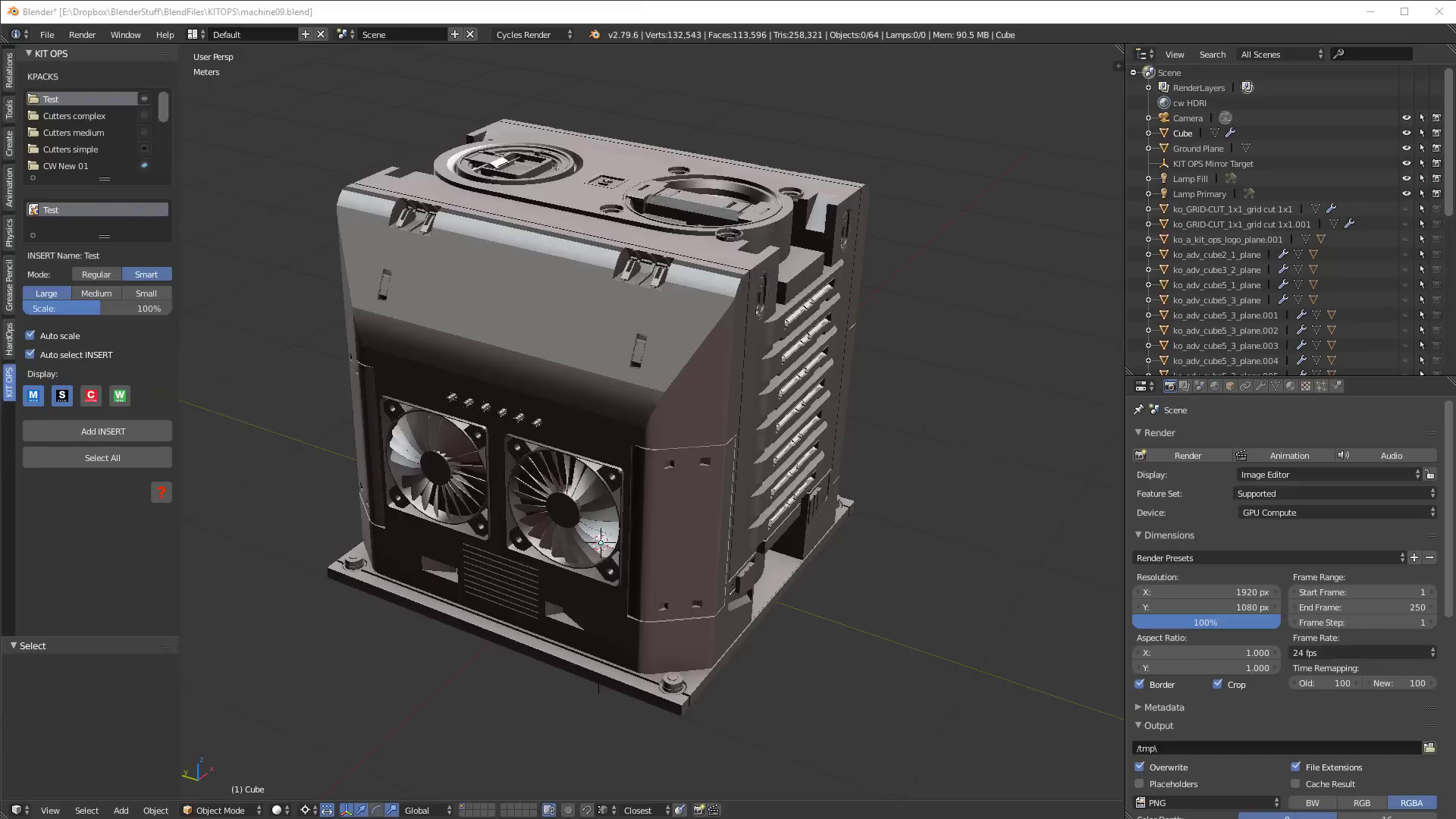
middle_drag(682, 410, 652, 447)
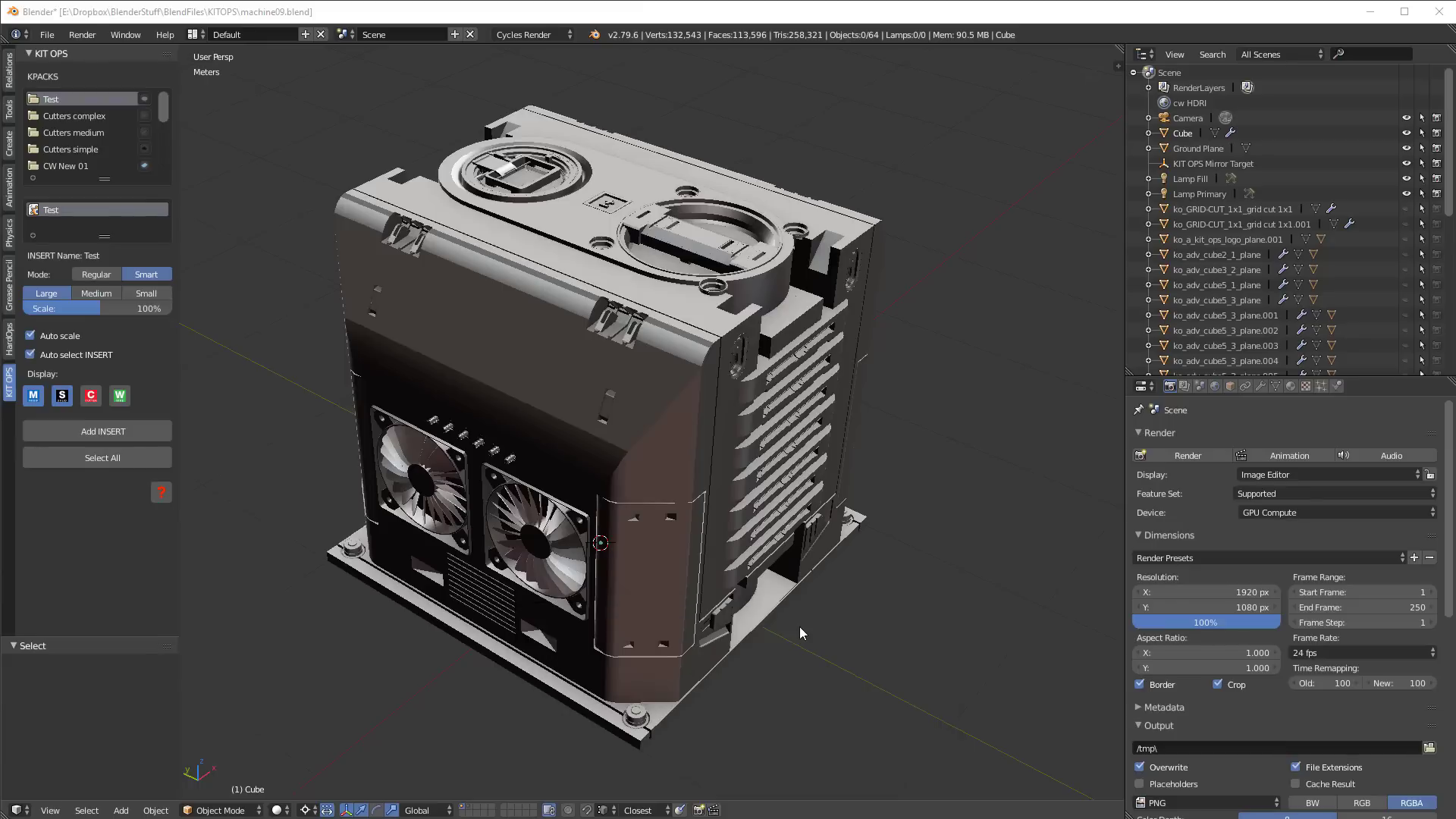
middle_drag(799, 626, 857, 598)
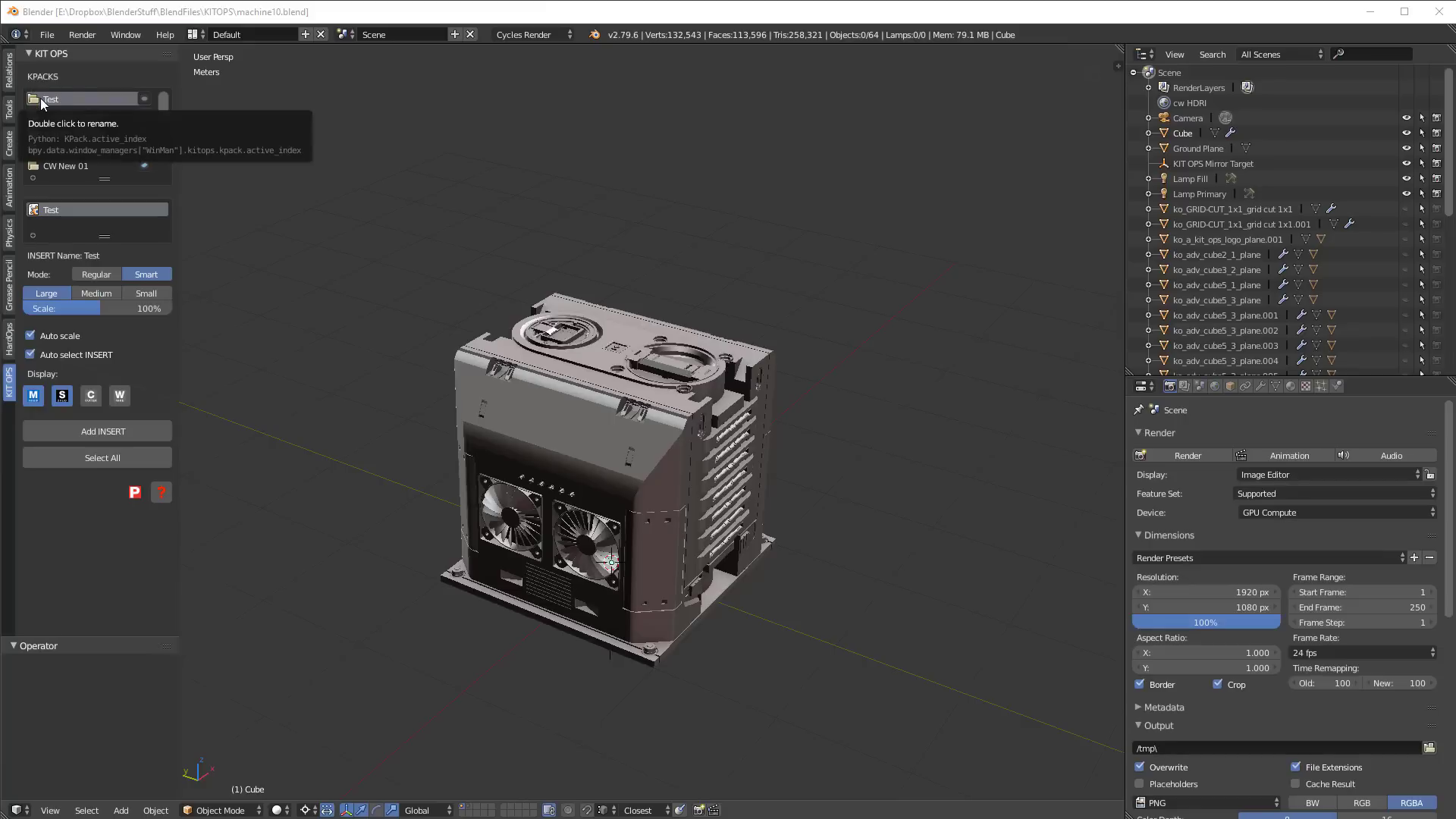
- Switch the active KPACK to CW New 01, then back to Test
click(67, 167)
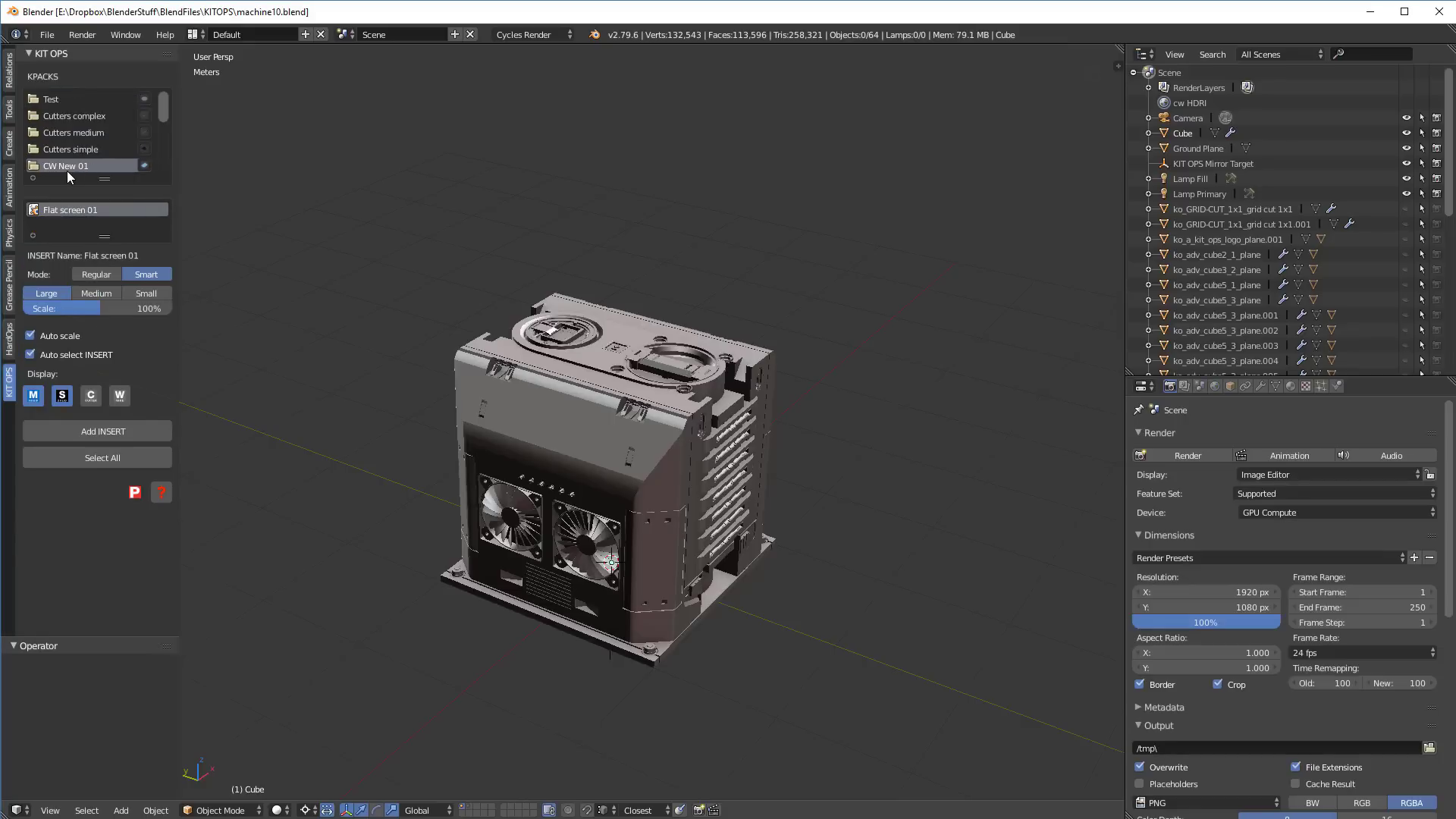
click(57, 101)
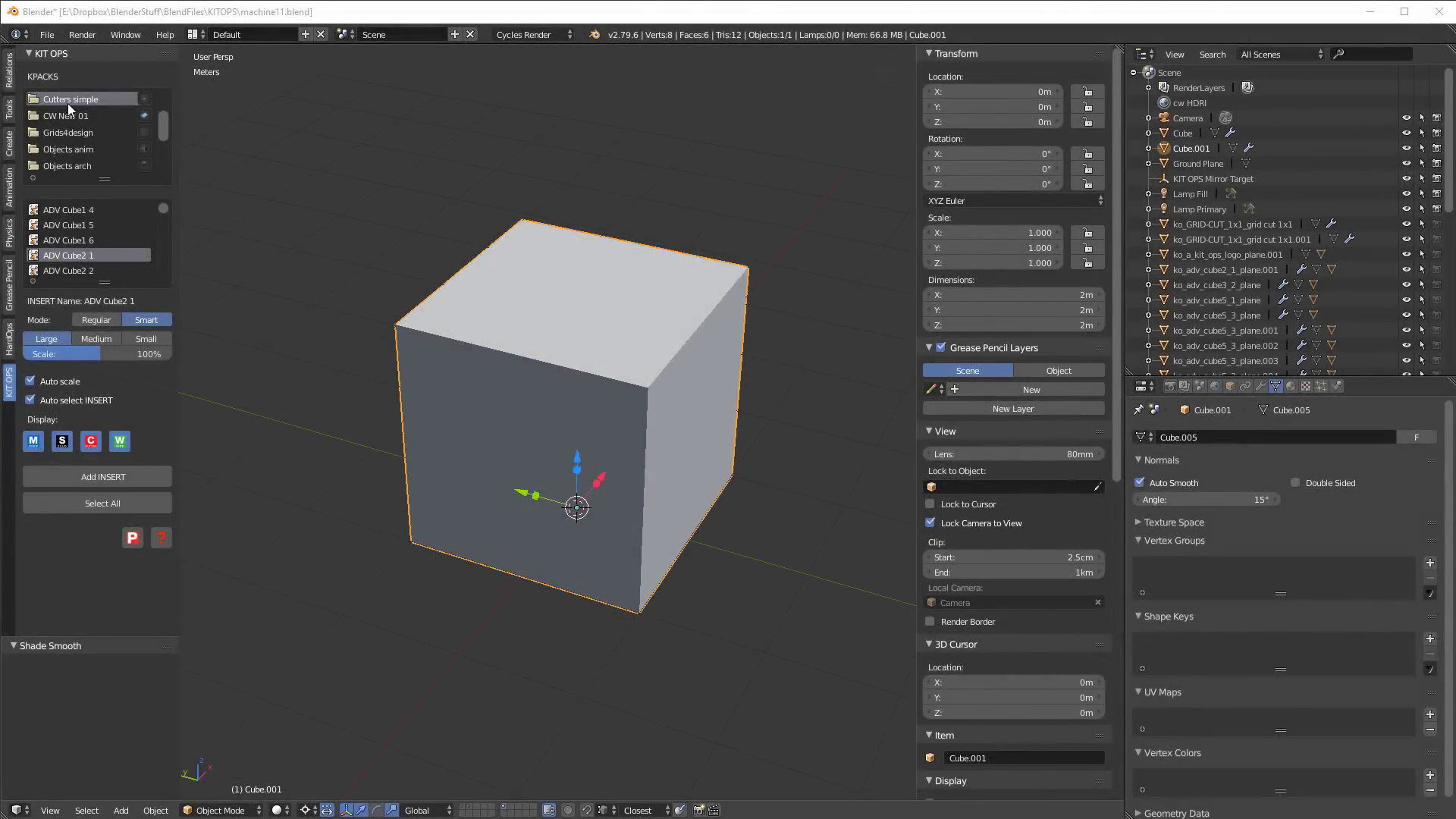
- Place the ADV Cube2 1 cutter insert centred on the cube's top face
click(144, 100)
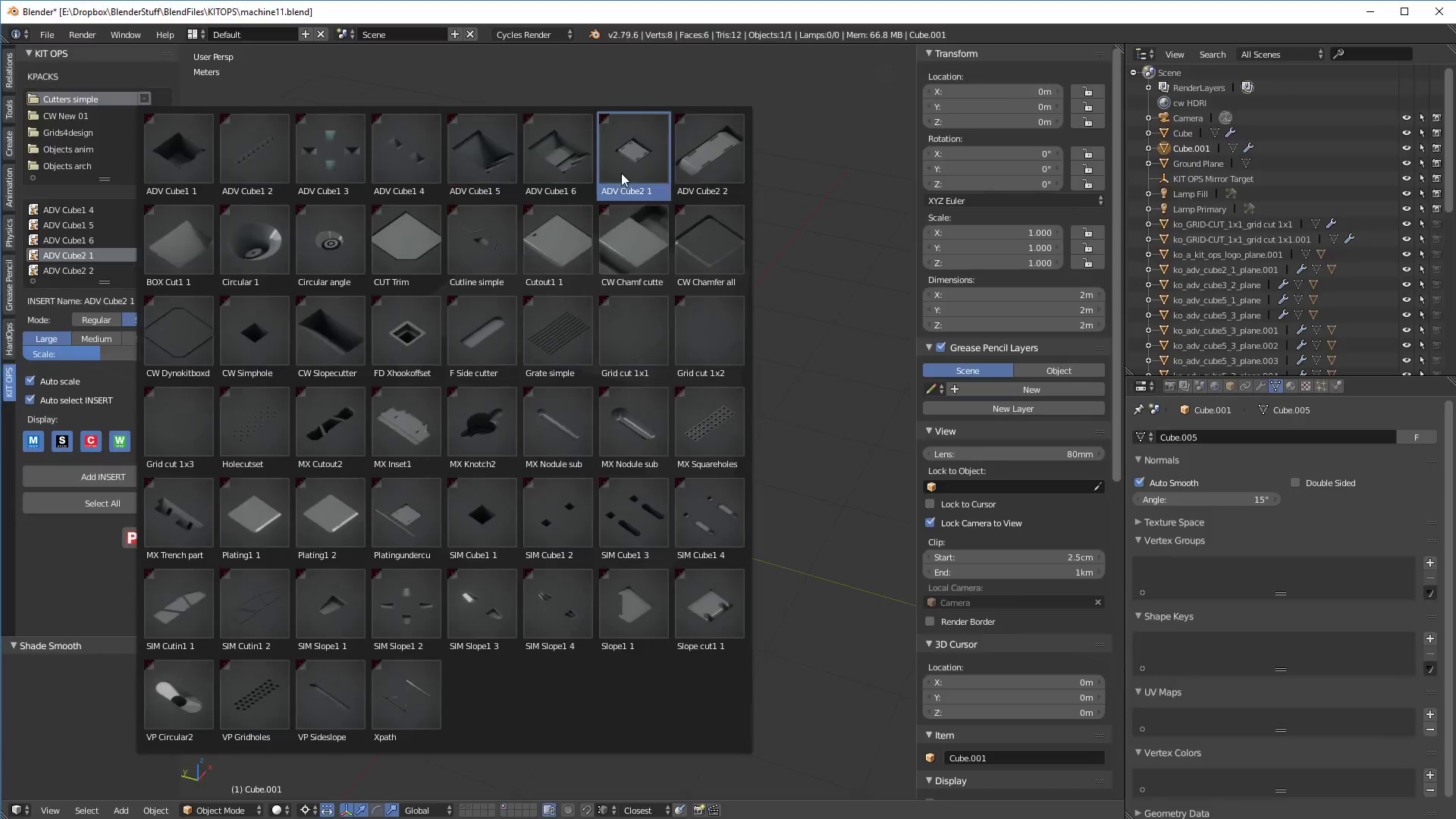
click(634, 149)
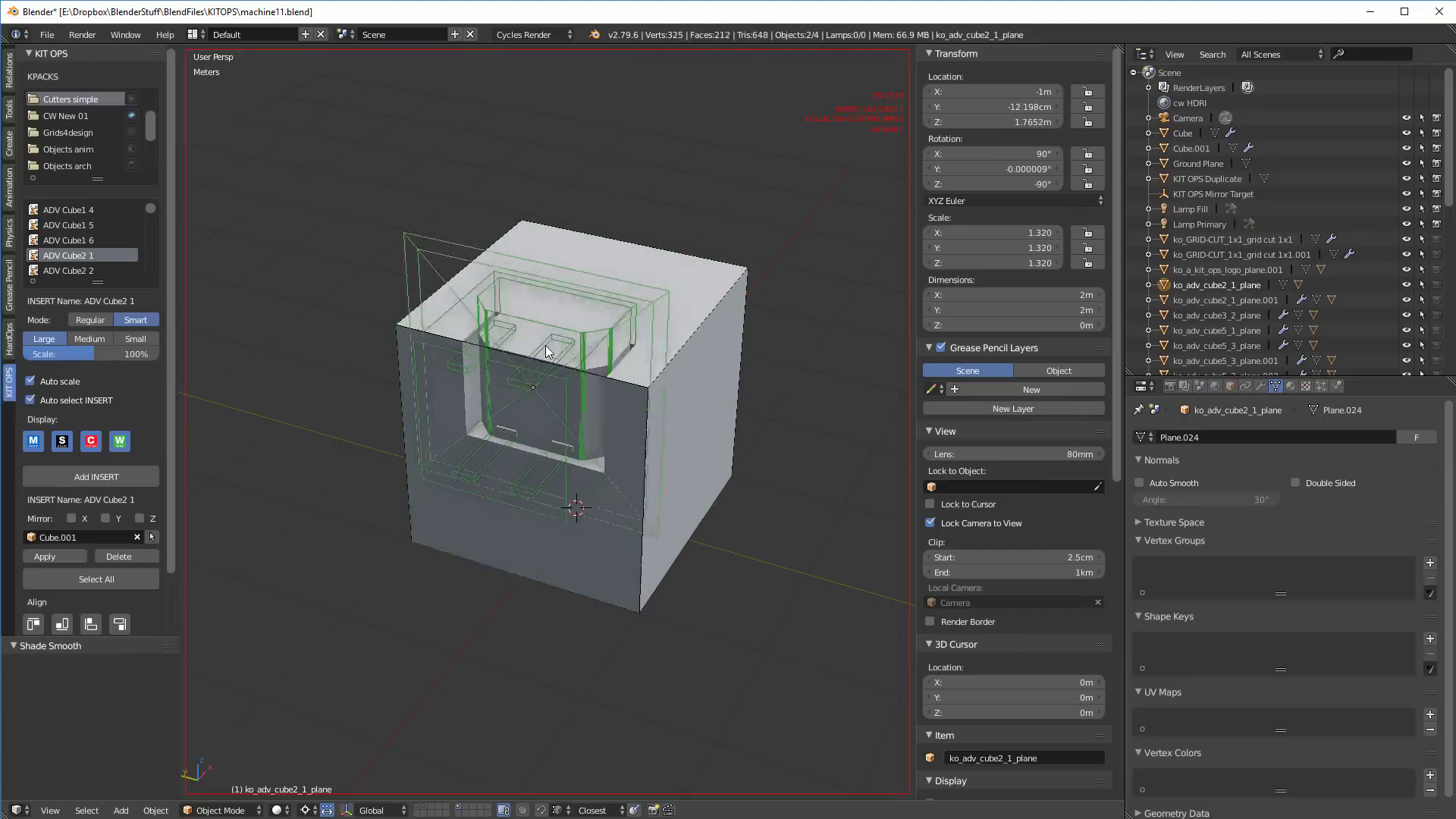
click(516, 323)
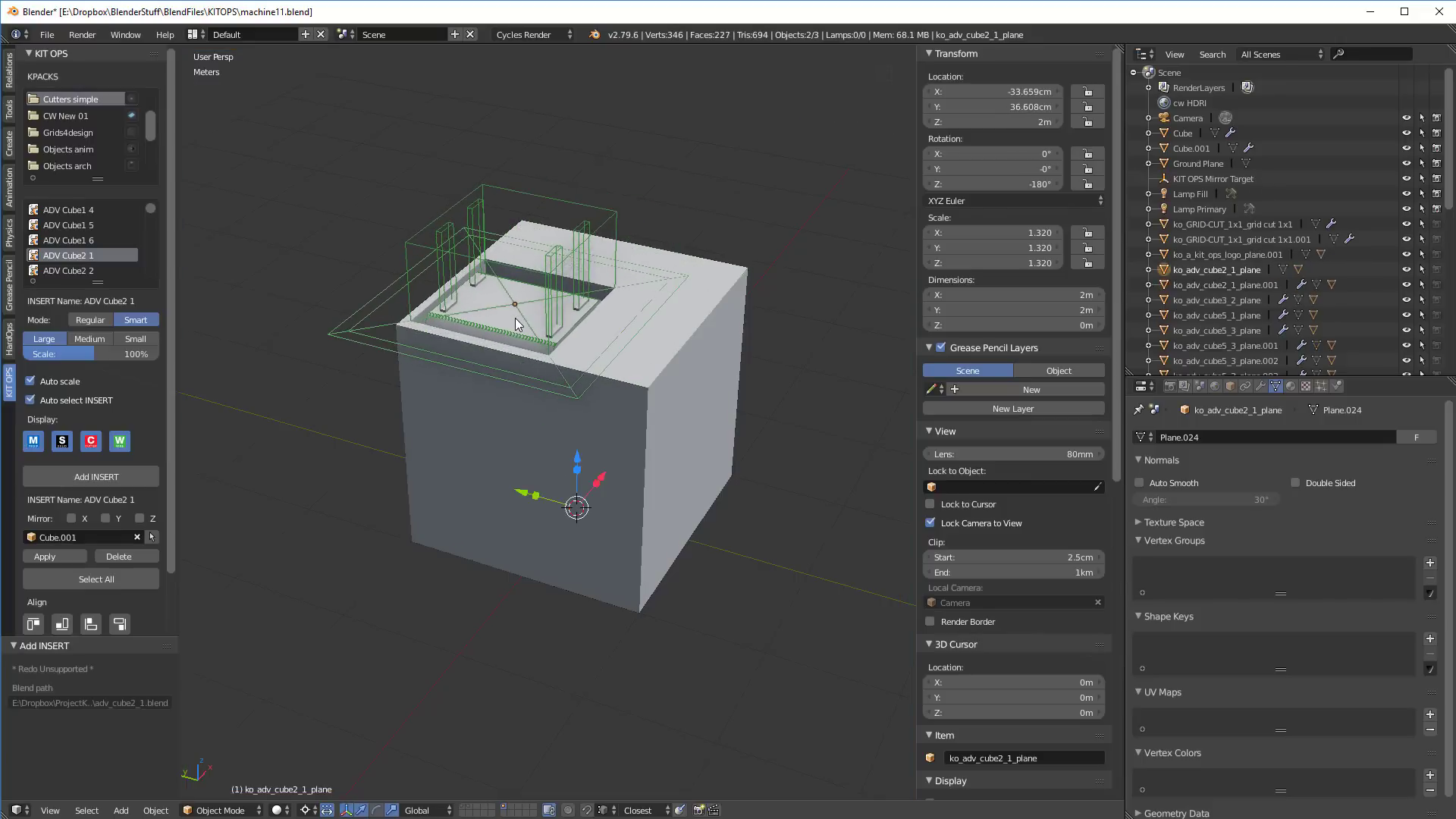
scroll(91, 525, down, 2)
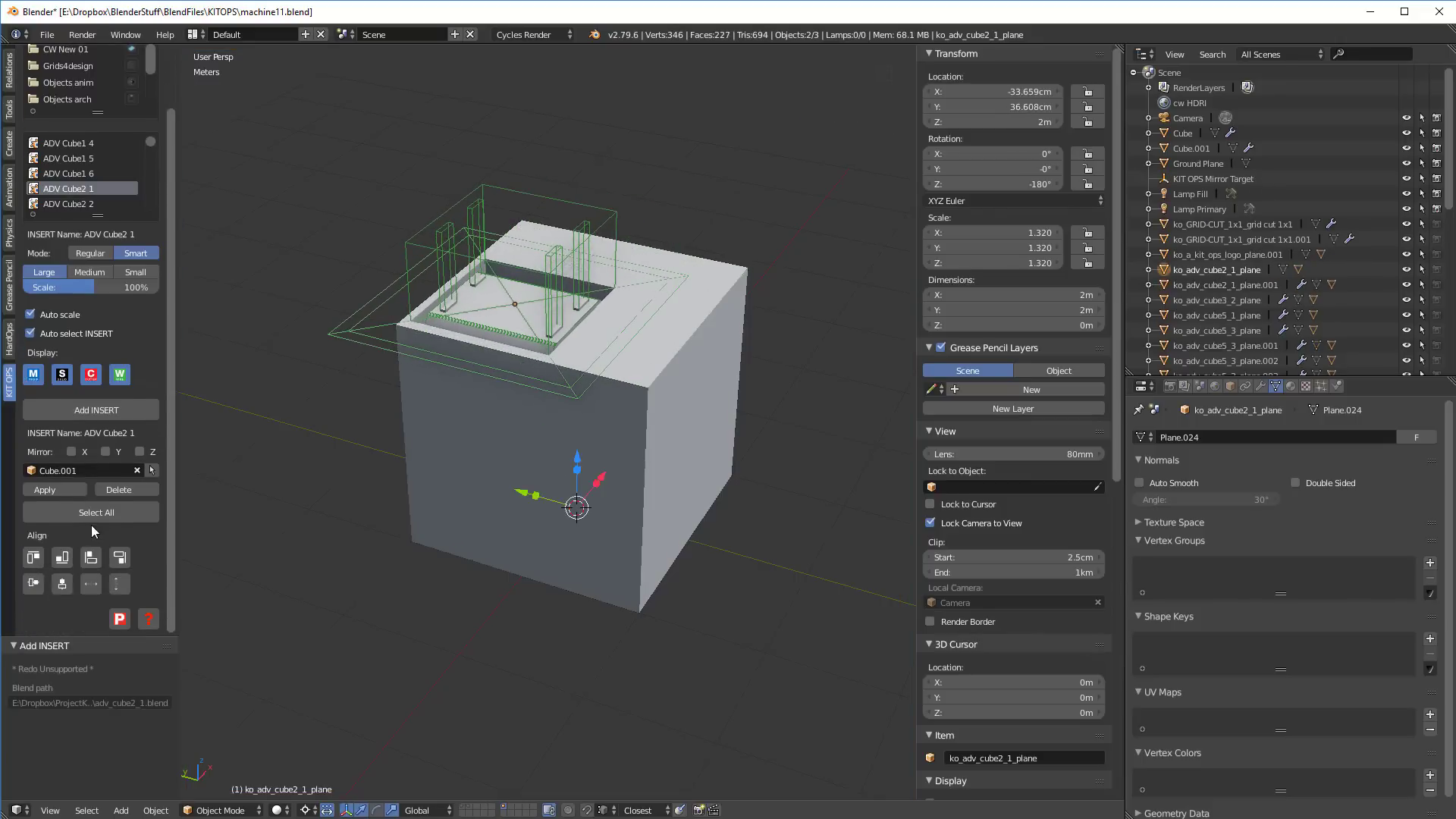
click(62, 583)
click(33, 583)
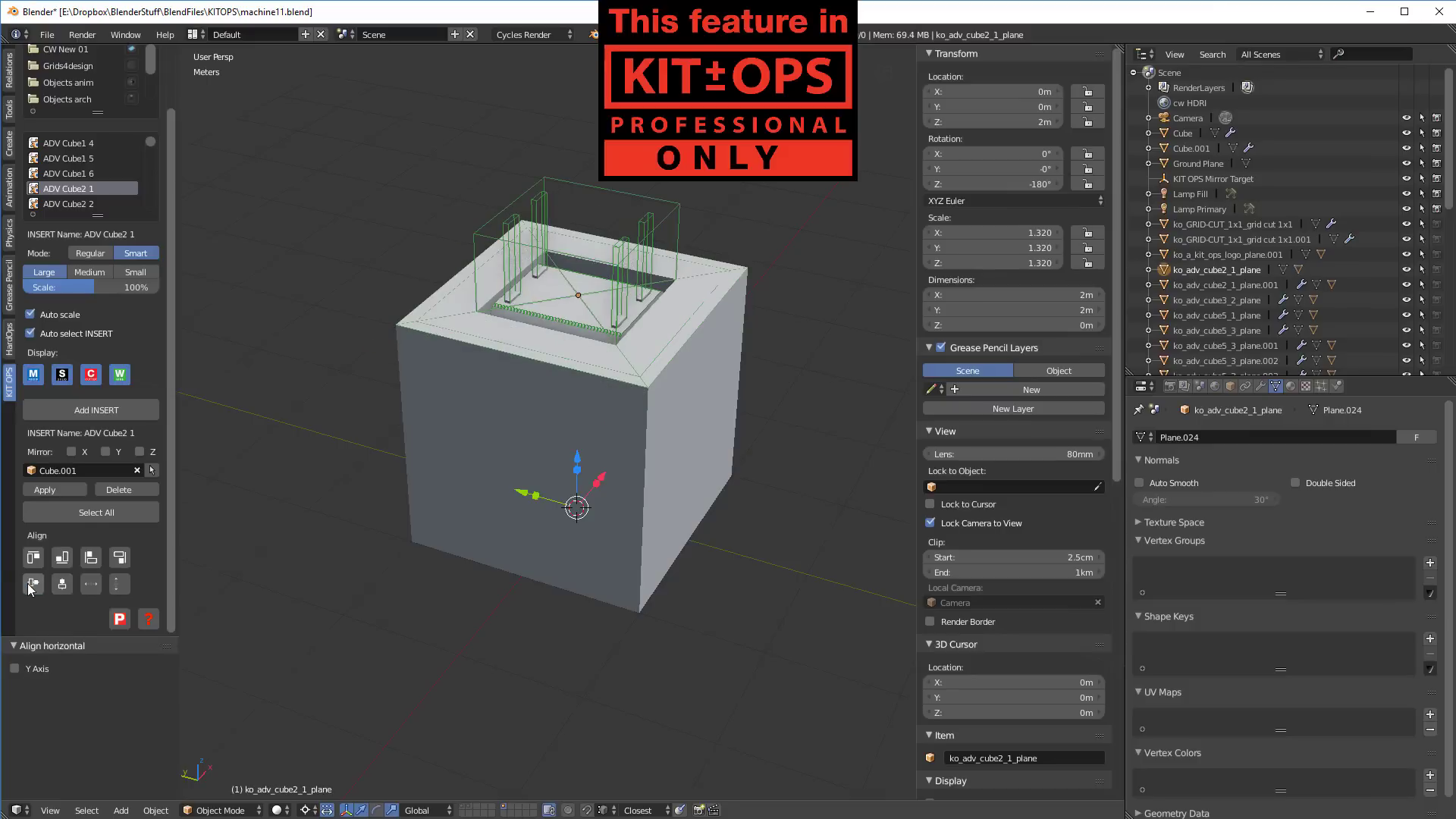
scroll(664, 228, up, 2)
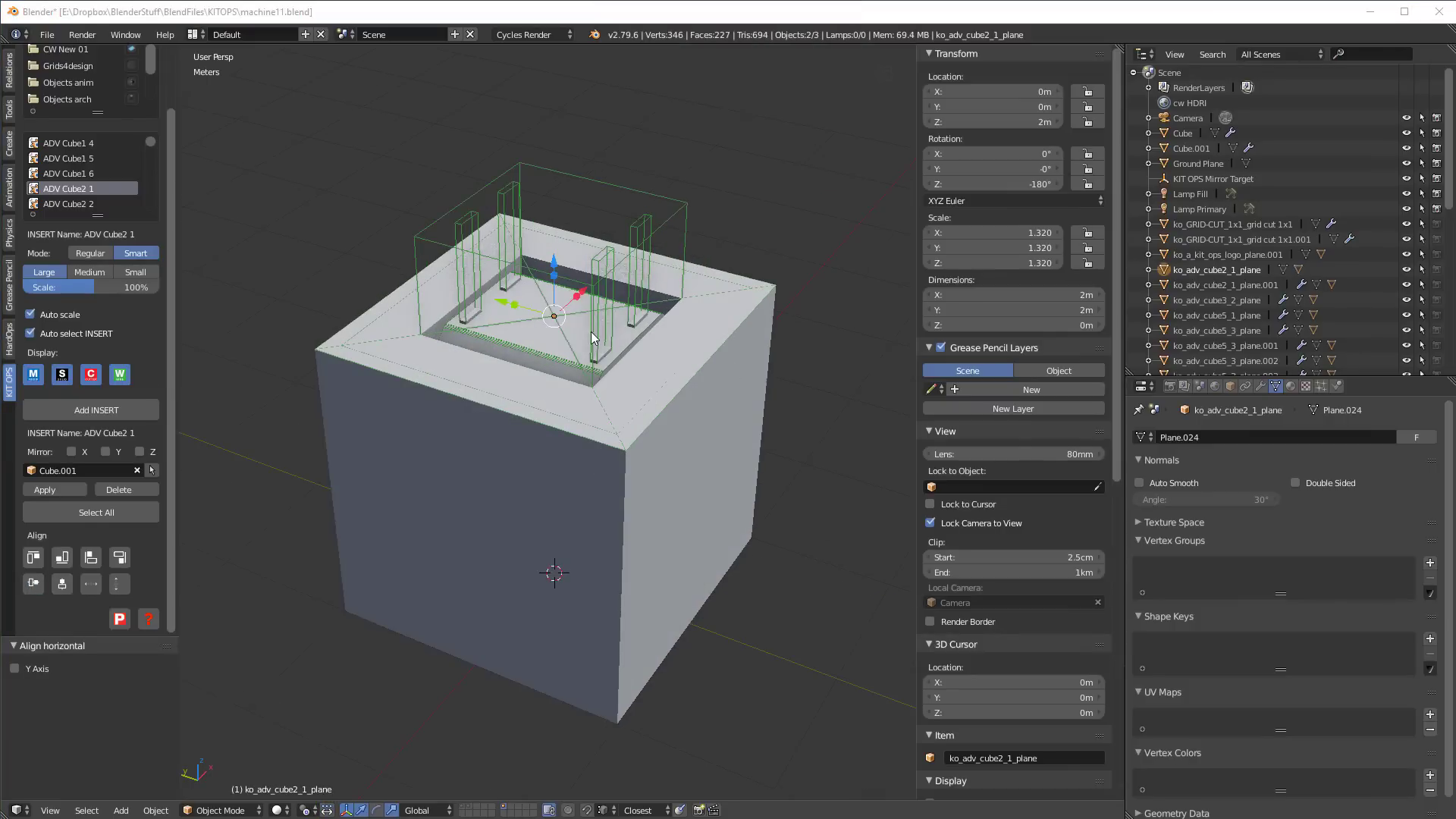
- Scale the insert up, lower it about 10 cm along Z, and stretch it along Y
key(s)
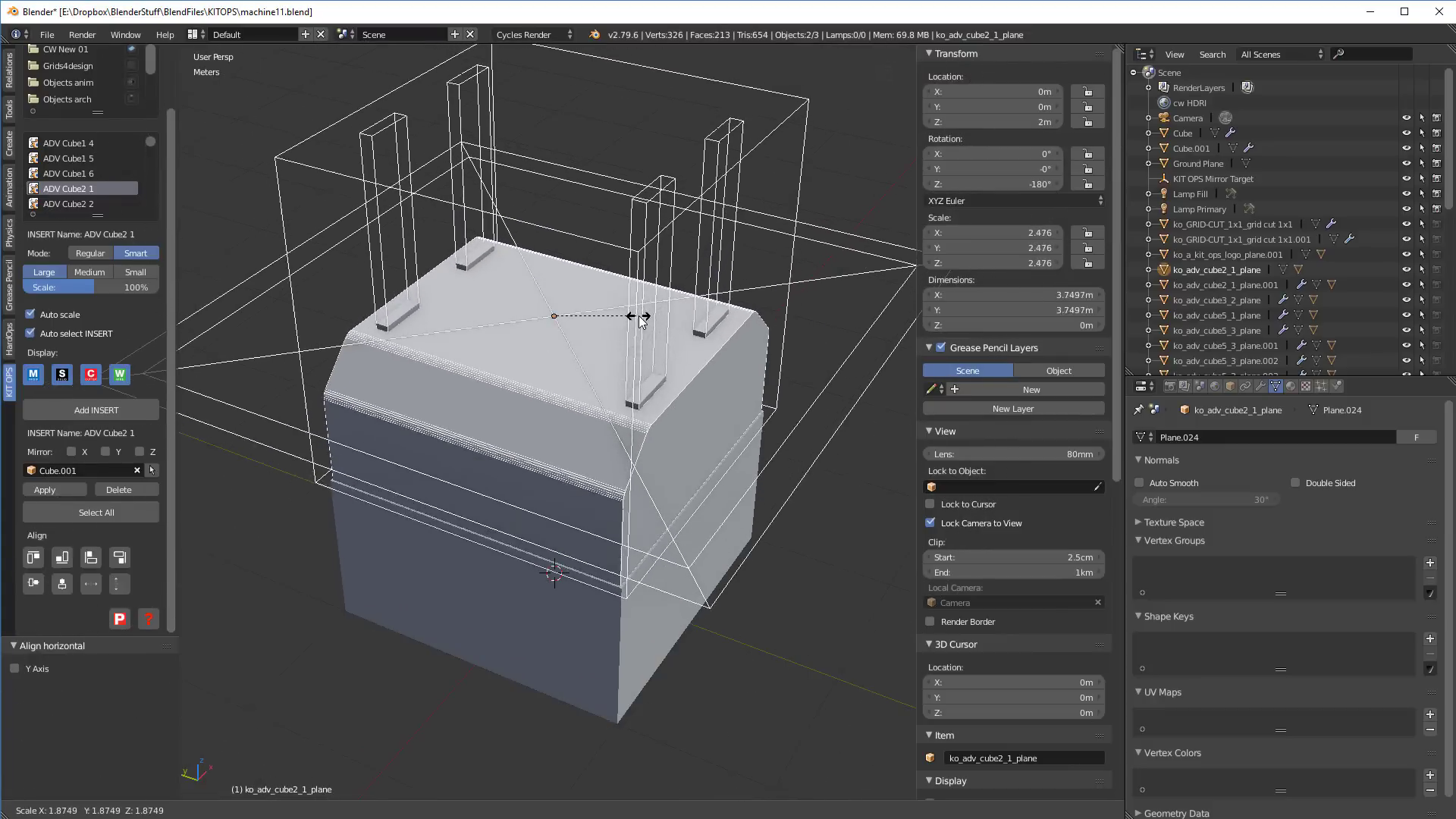
click(638, 321)
middle_drag(638, 321, 554, 273)
drag(555, 273, 563, 328)
key(s)
key(y)
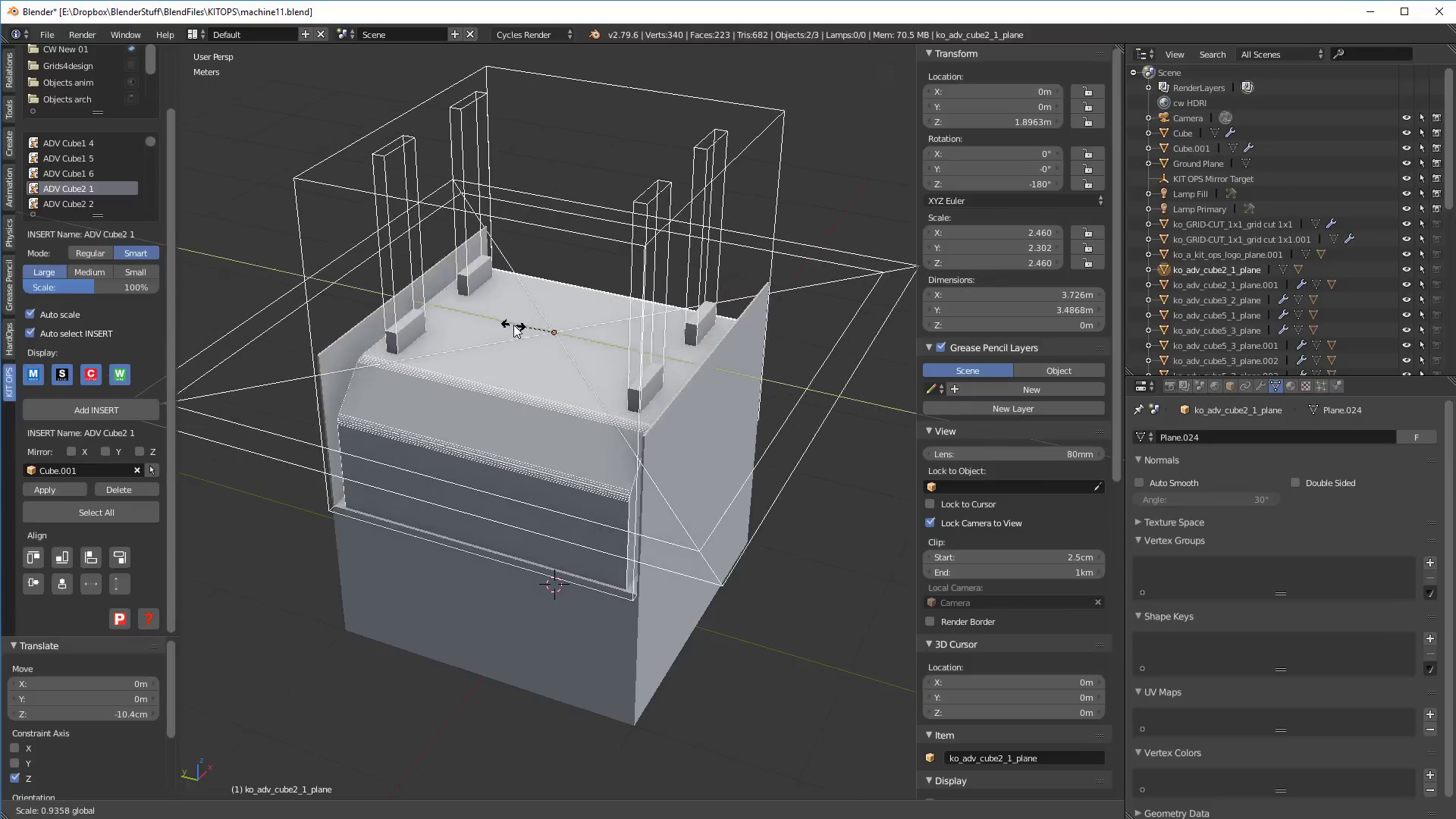
click(604, 329)
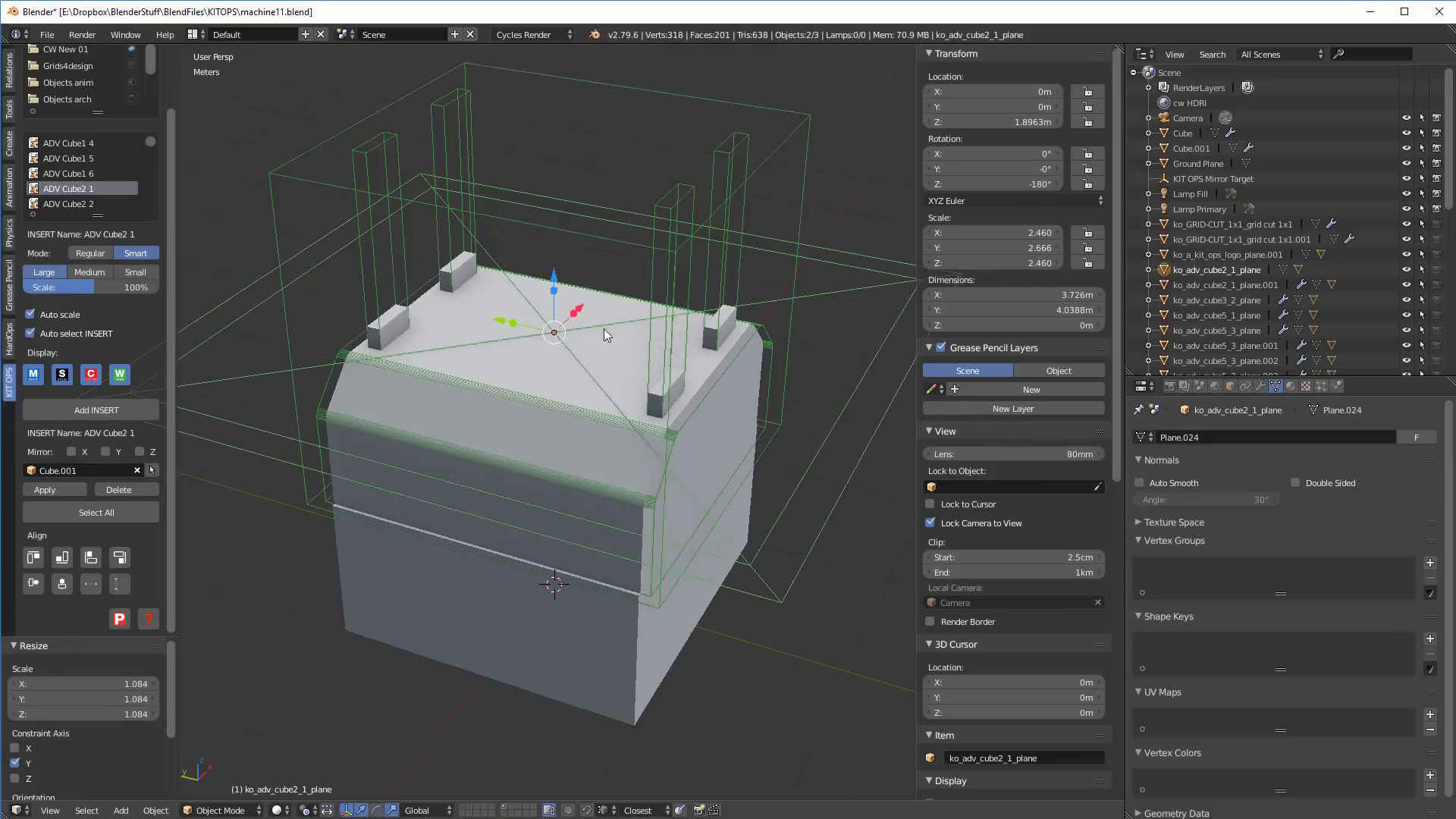
middle_drag(604, 329, 599, 434)
- Place an ADV Cube1 2 slot cutter on Cube.001's side, aligned horizontally and centred along Y
right_click(639, 599)
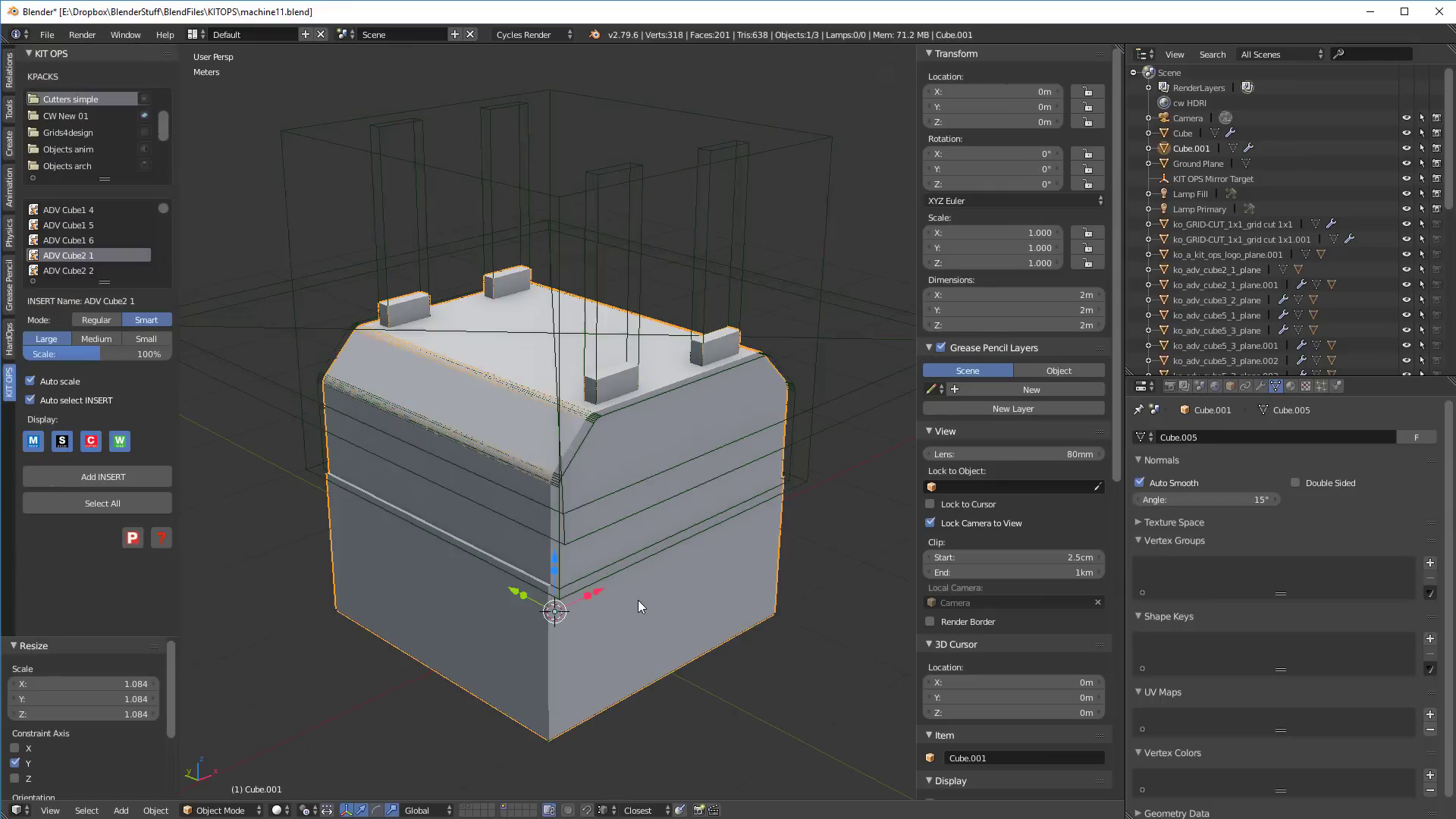
click(145, 99)
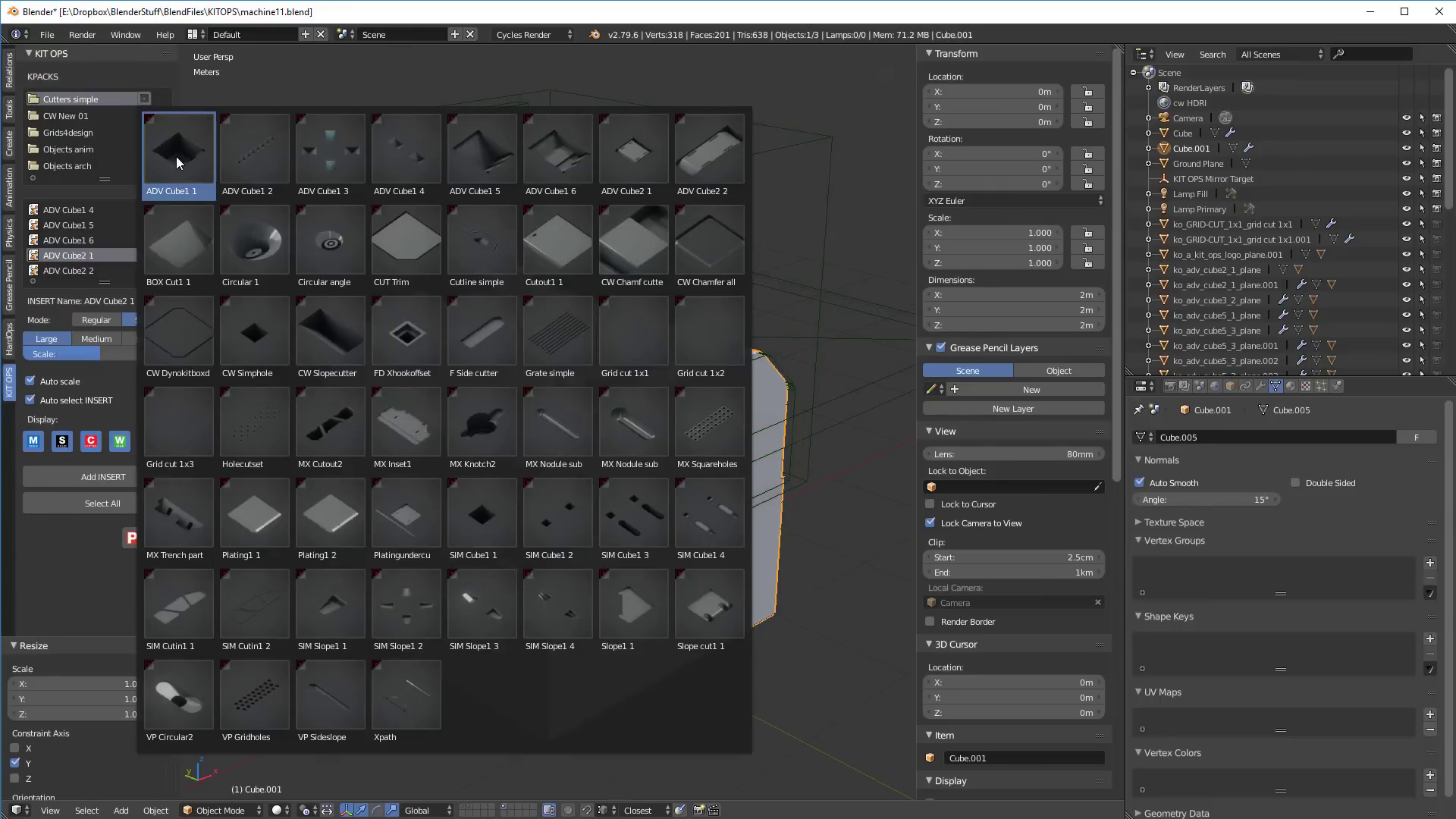
click(248, 162)
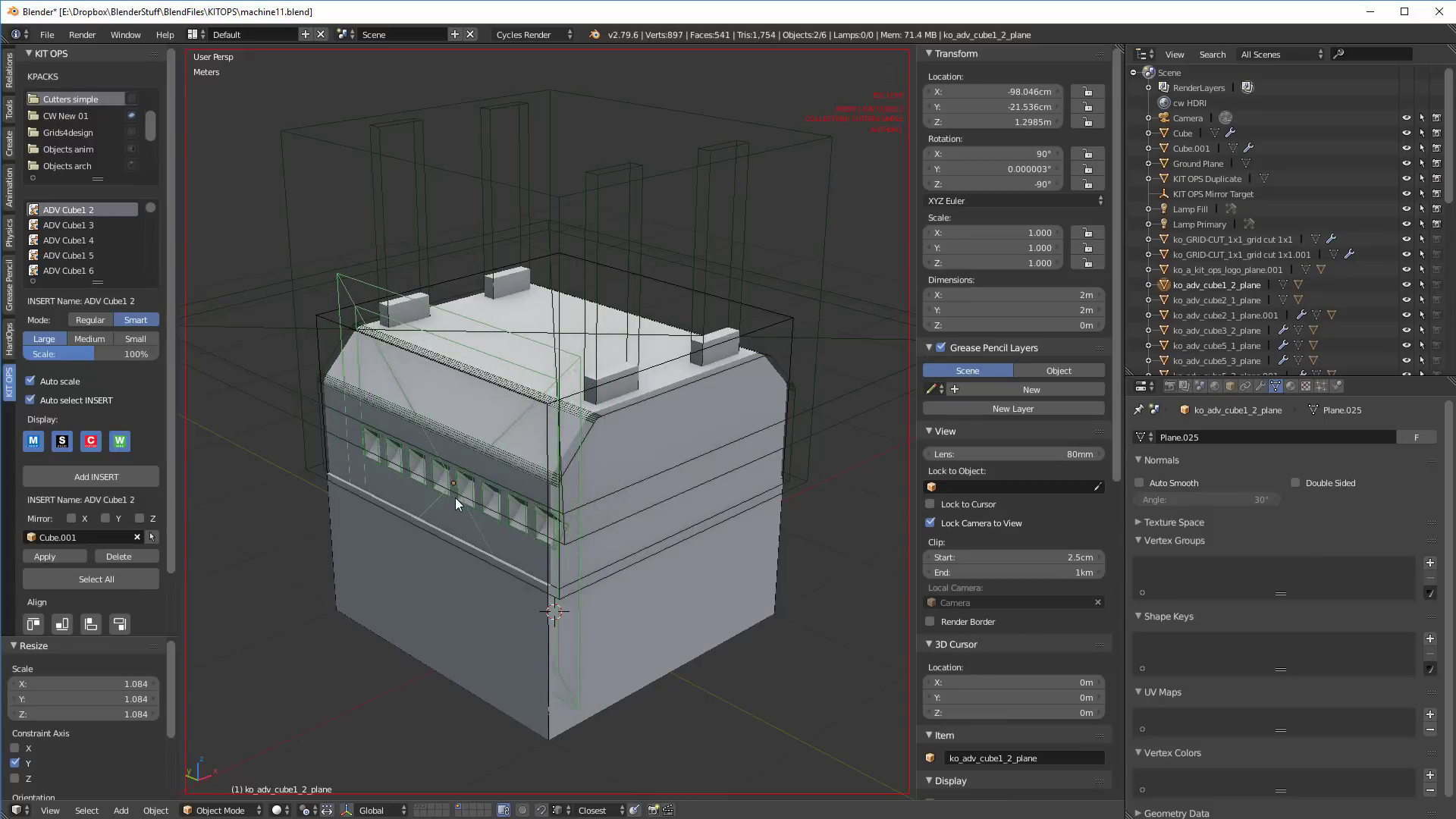
click(457, 497)
scroll(139, 609, down, 2)
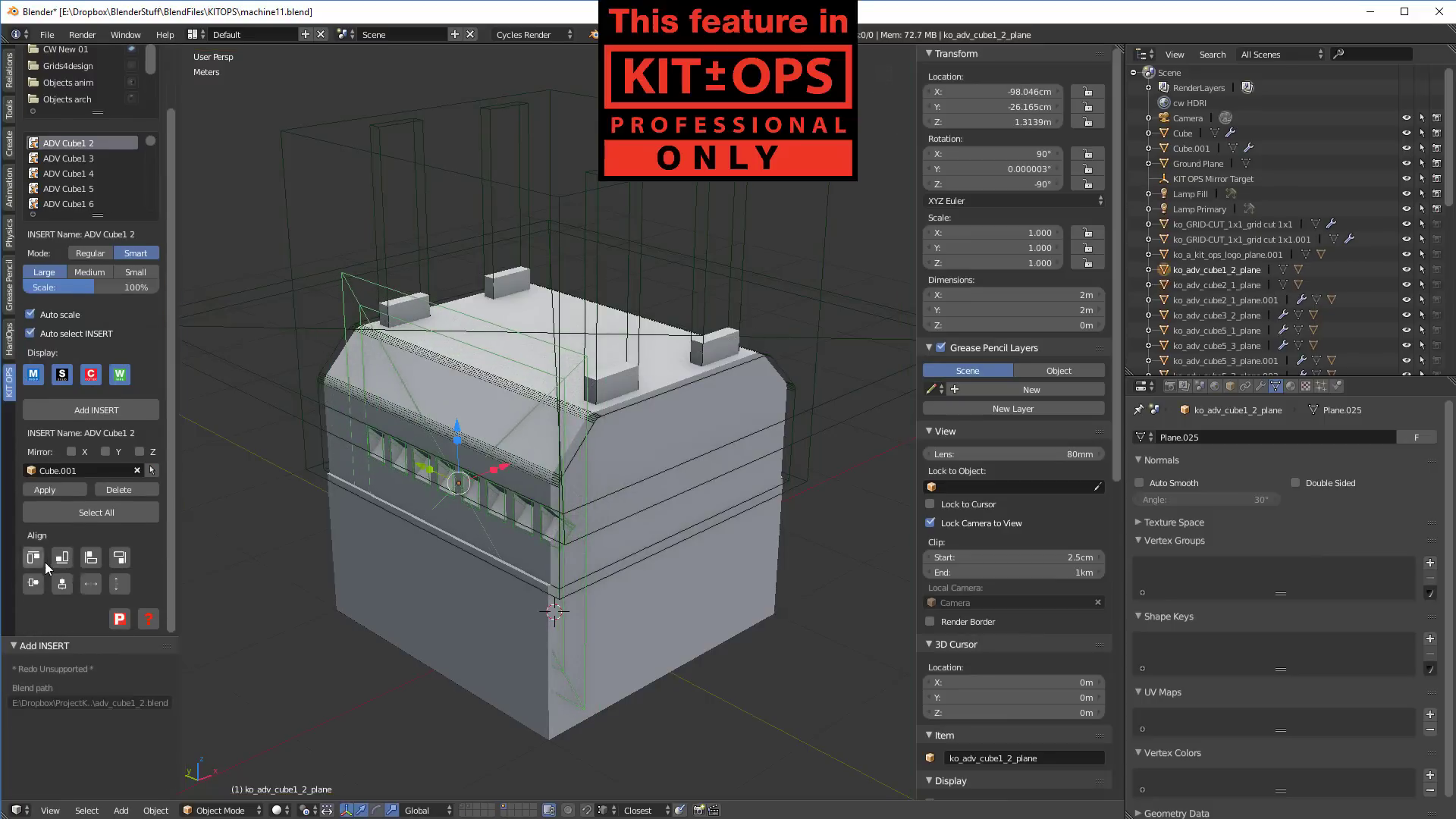
click(38, 585)
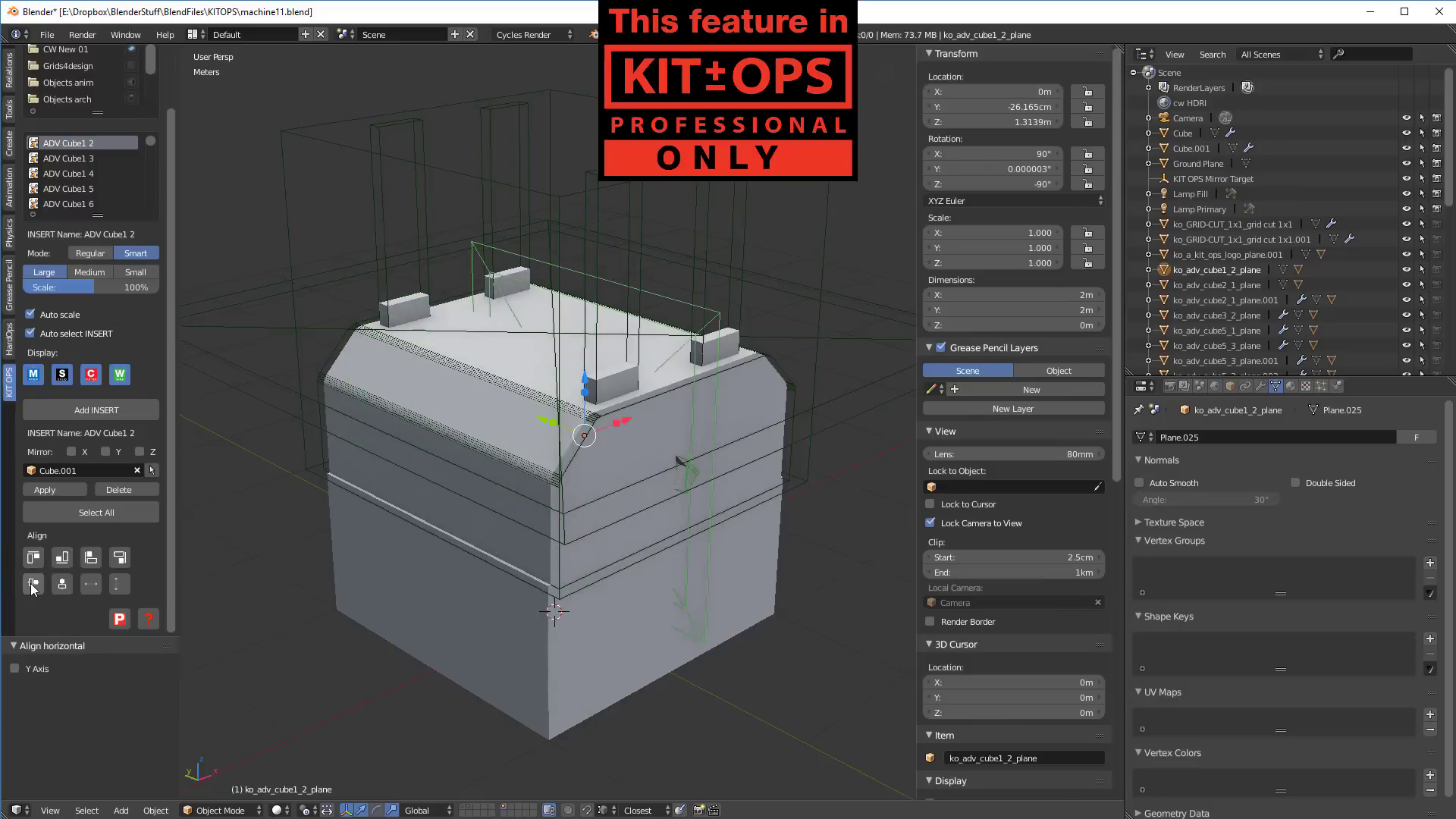
click(15, 669)
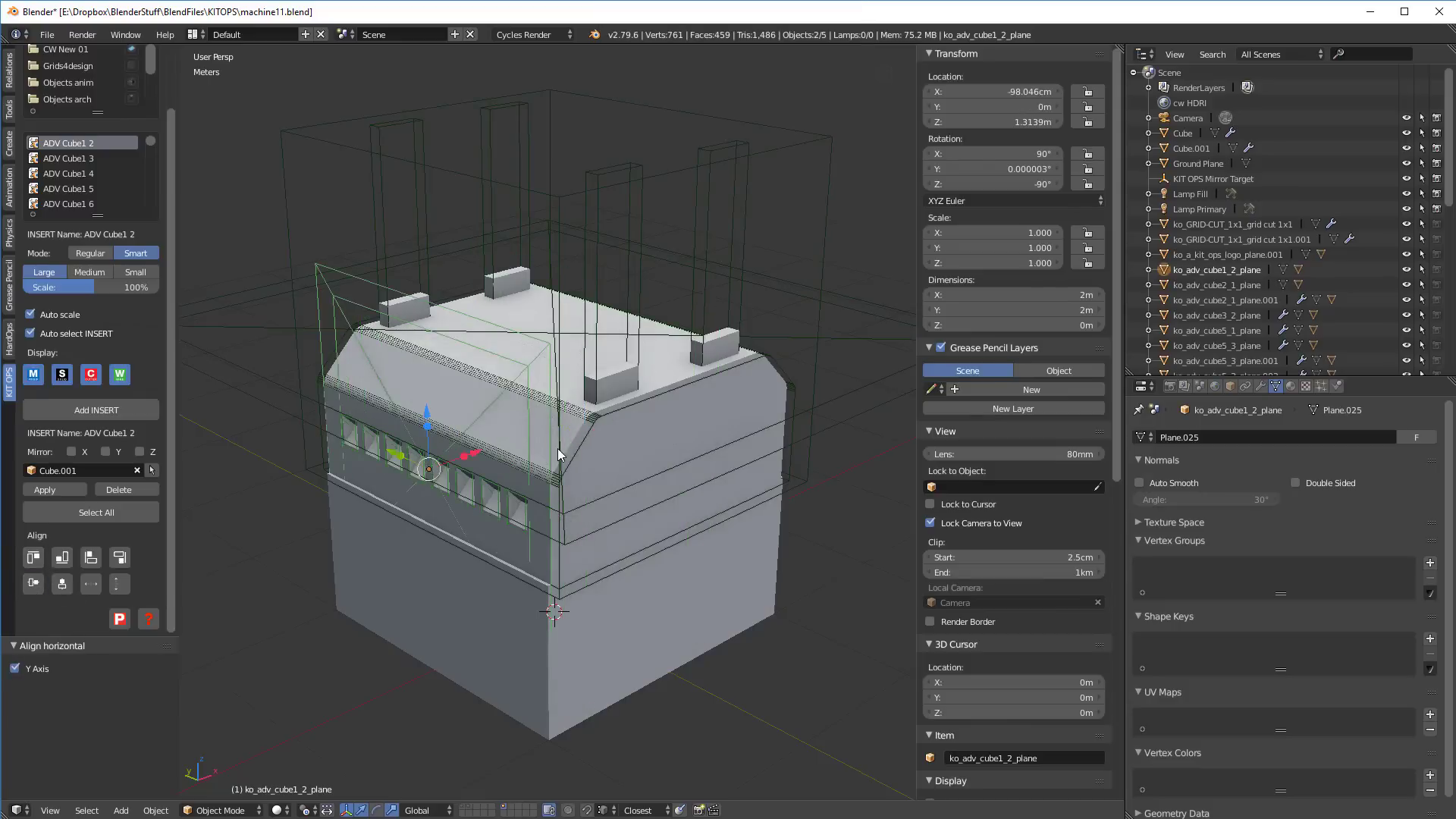
mouse_move(558, 448)
middle_down()
mouse_move(686, 411)
mouse_move(553, 454)
middle_up()
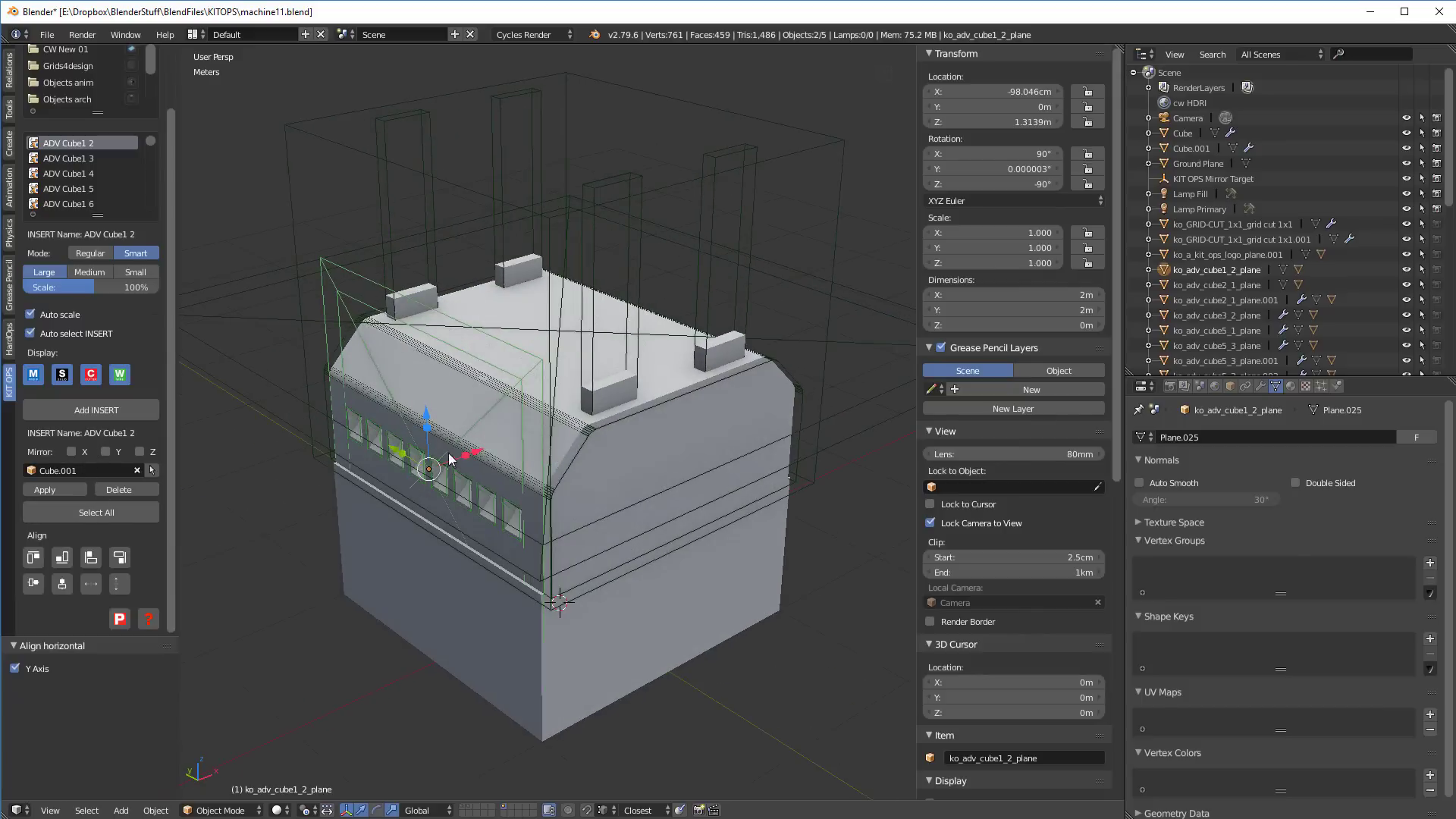
- Mirror the slot cutter across X and place the F Adv latch insert centred on the box front
click(72, 452)
middle_drag(549, 525, 505, 508)
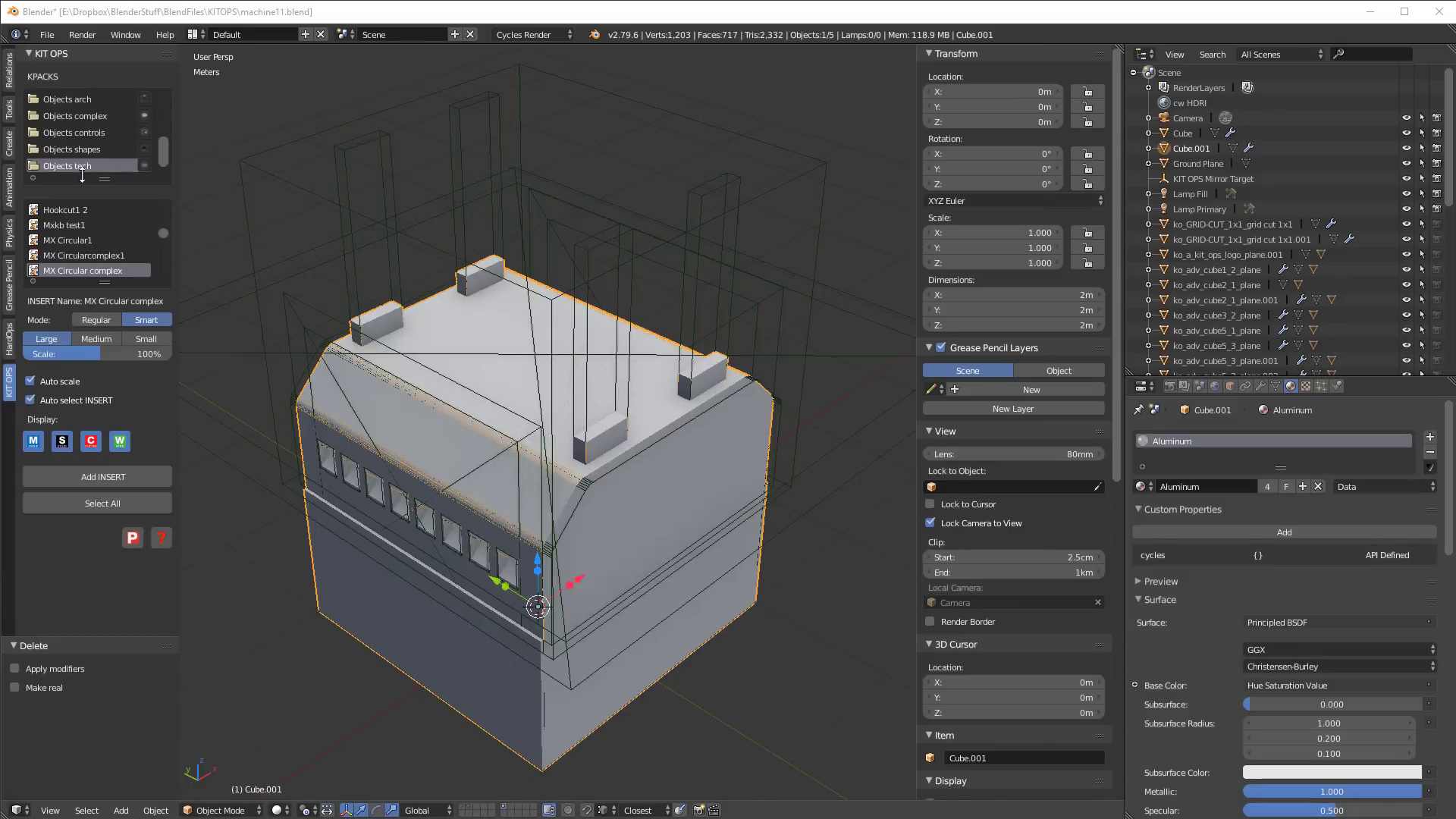
click(144, 165)
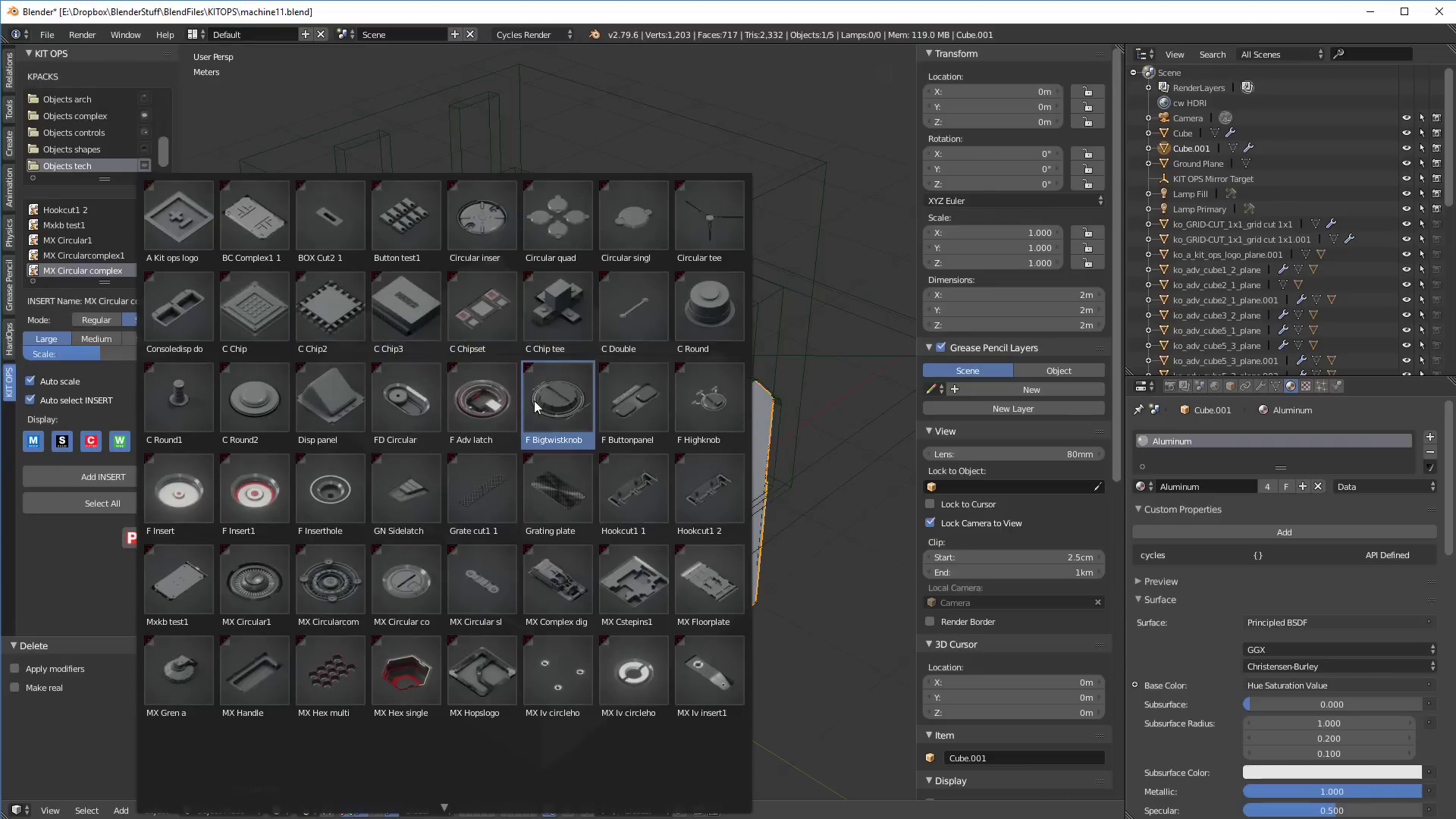
click(475, 399)
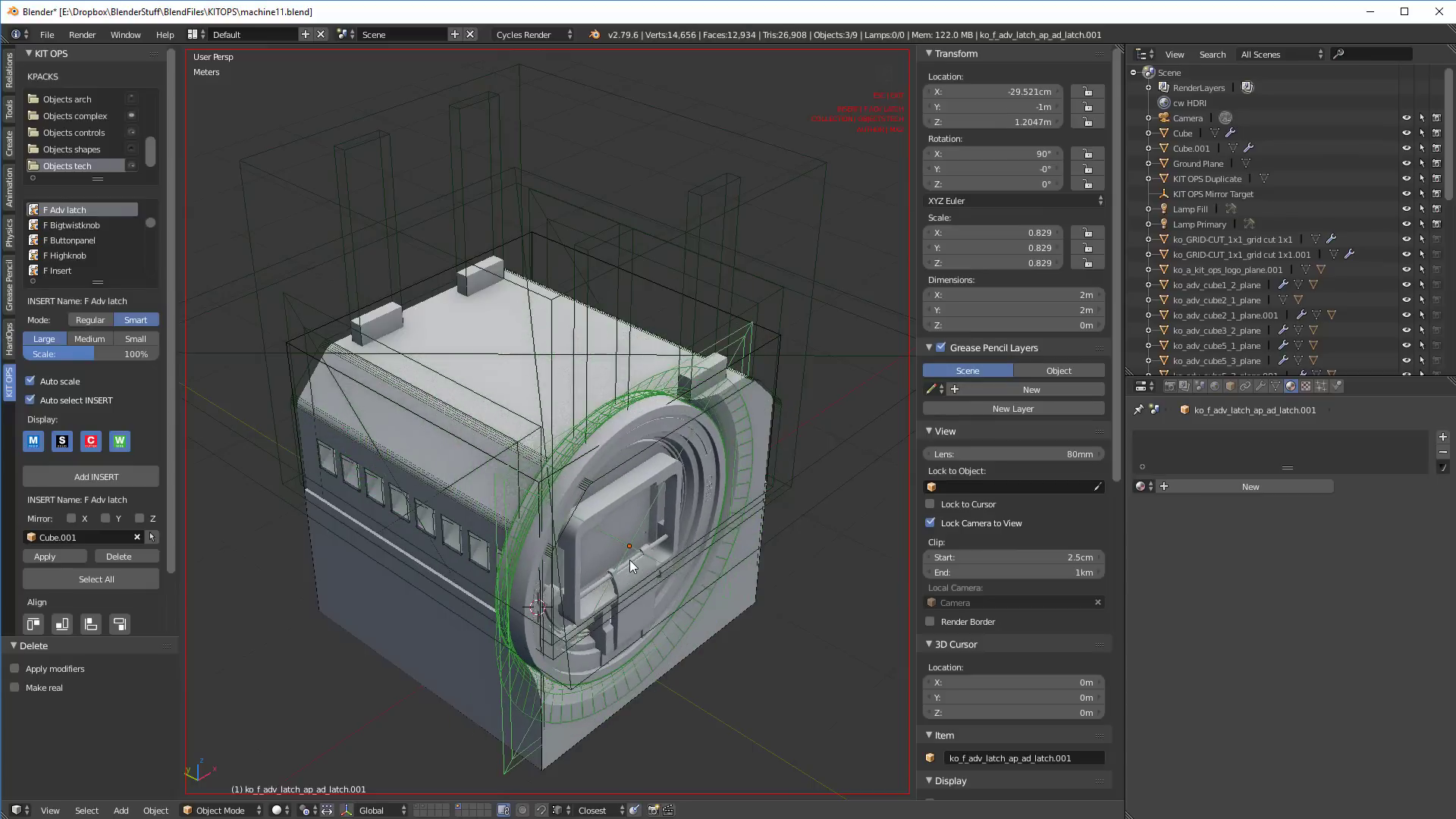
click(628, 559)
scroll(114, 599, down, 3)
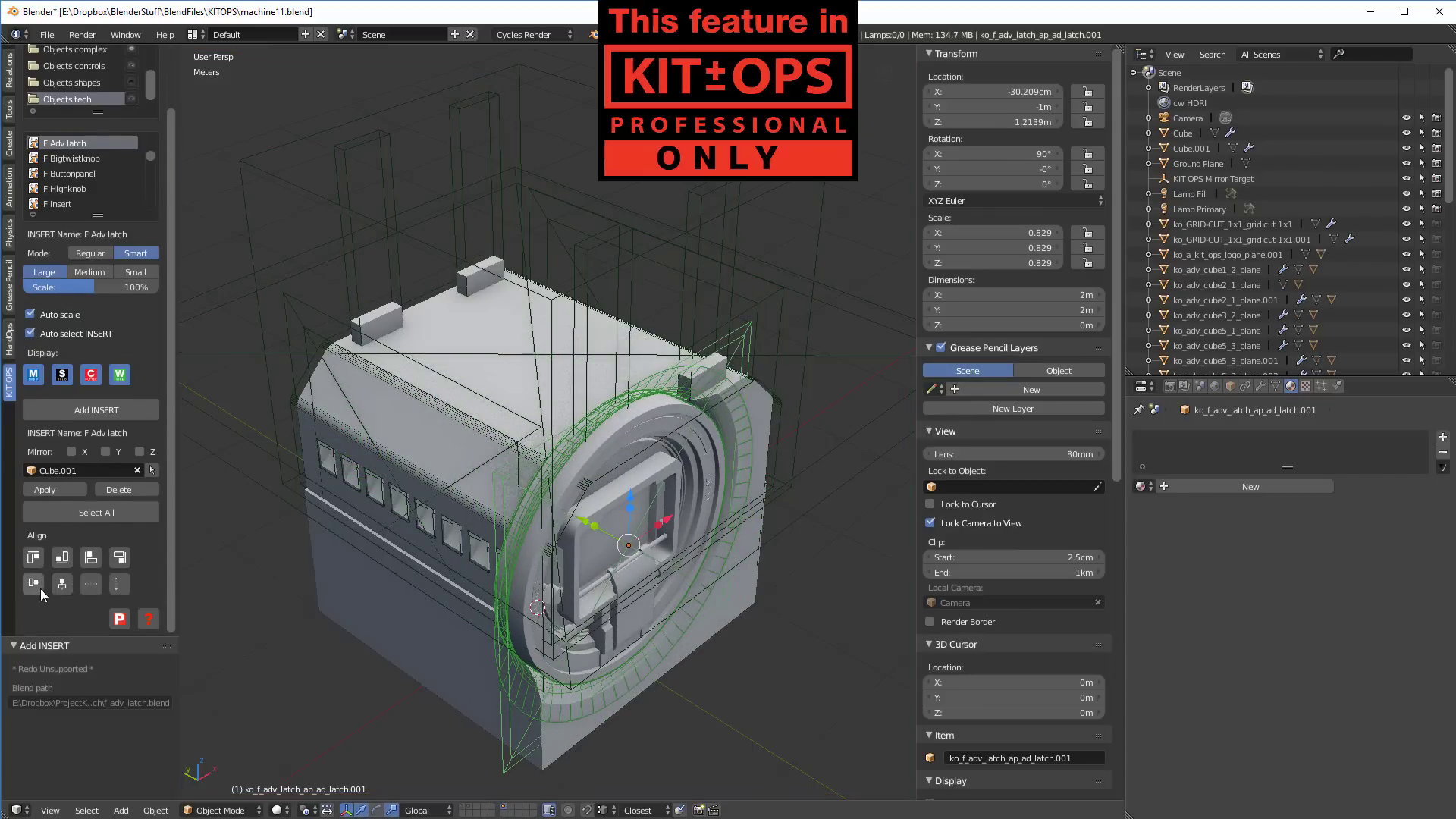
click(33, 584)
click(62, 584)
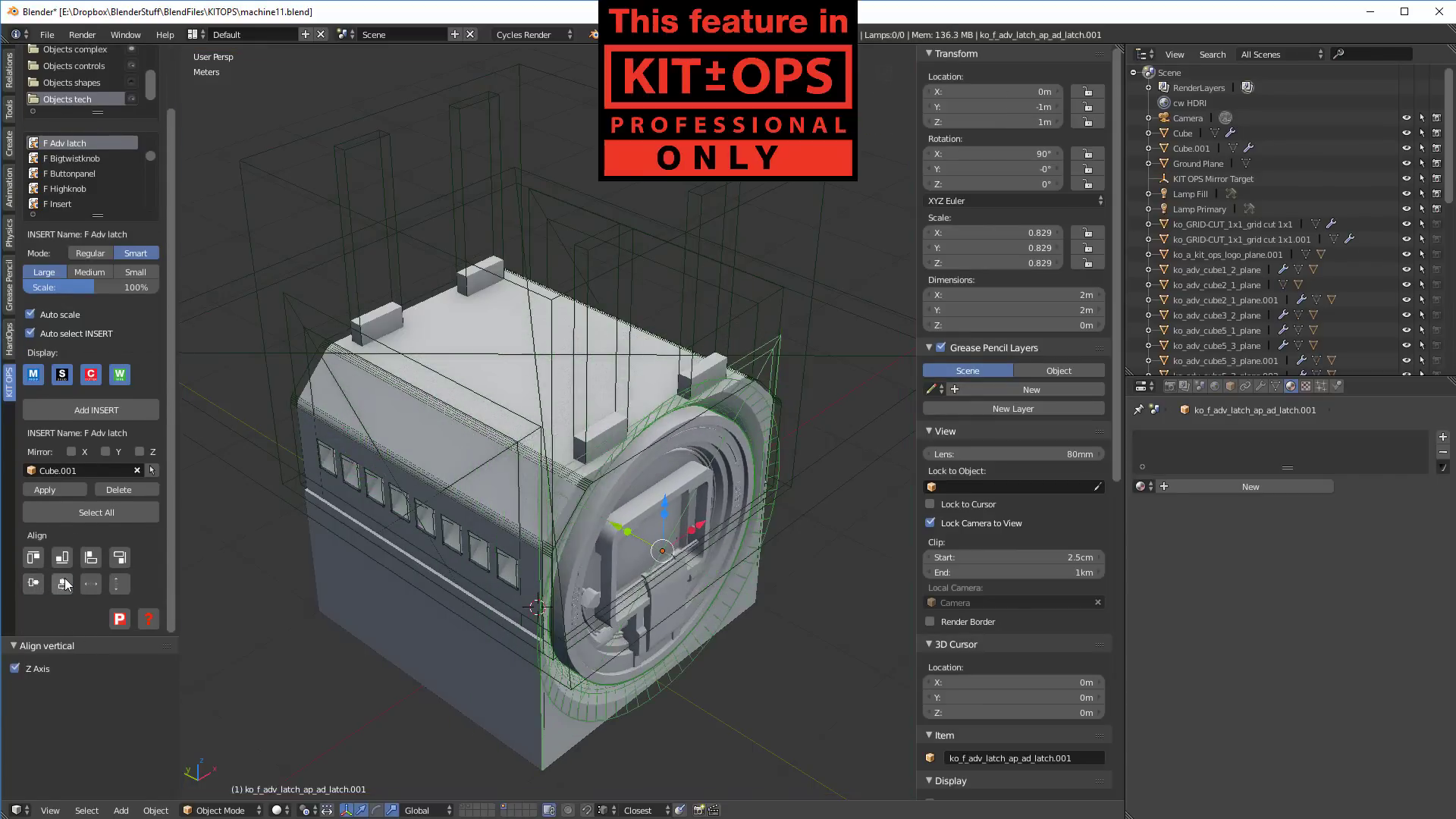
- Scale the latch down to 0.620 and switch the viewport to a rendered preview
middle_drag(614, 571, 614, 526)
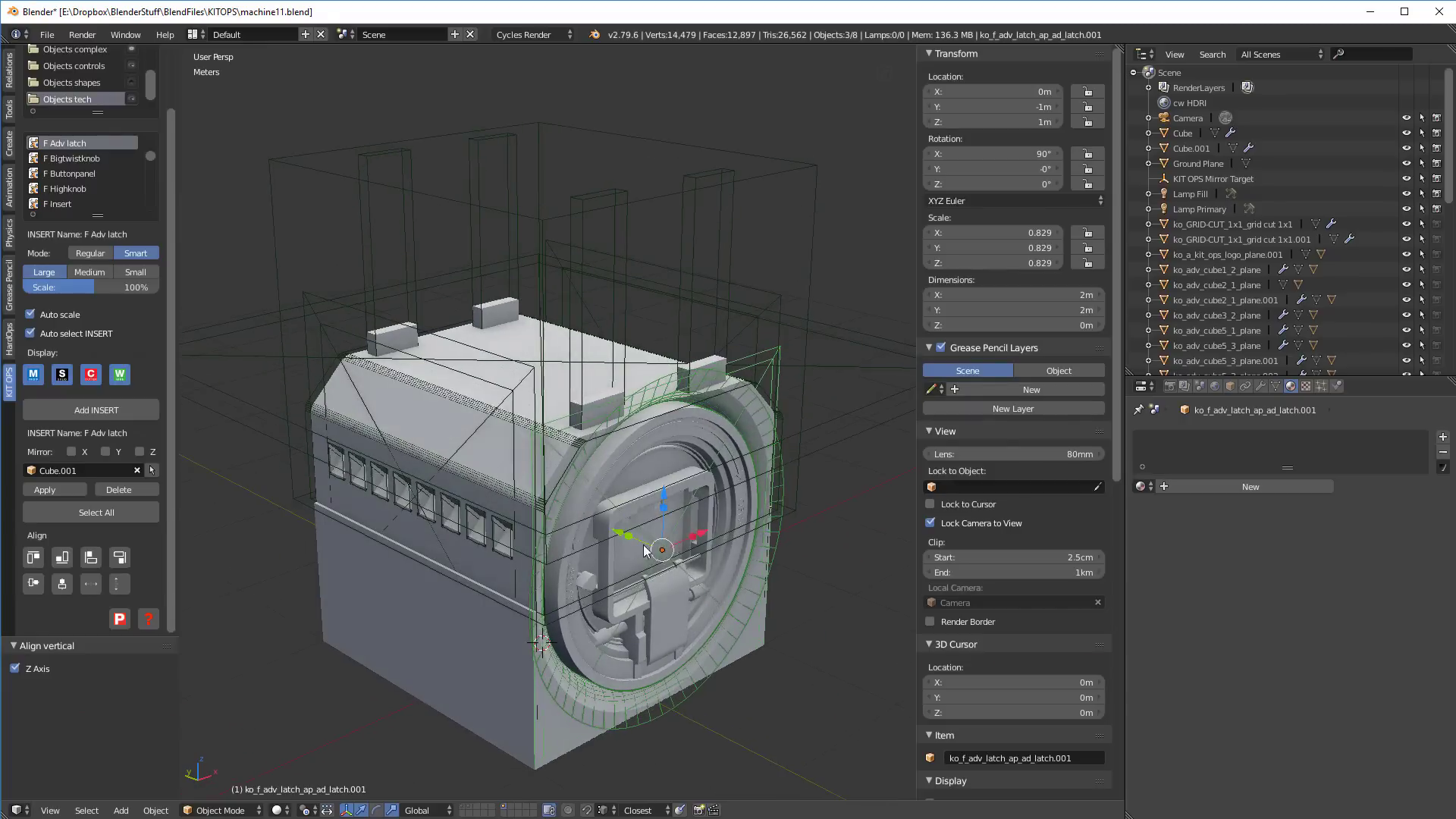
key(s)
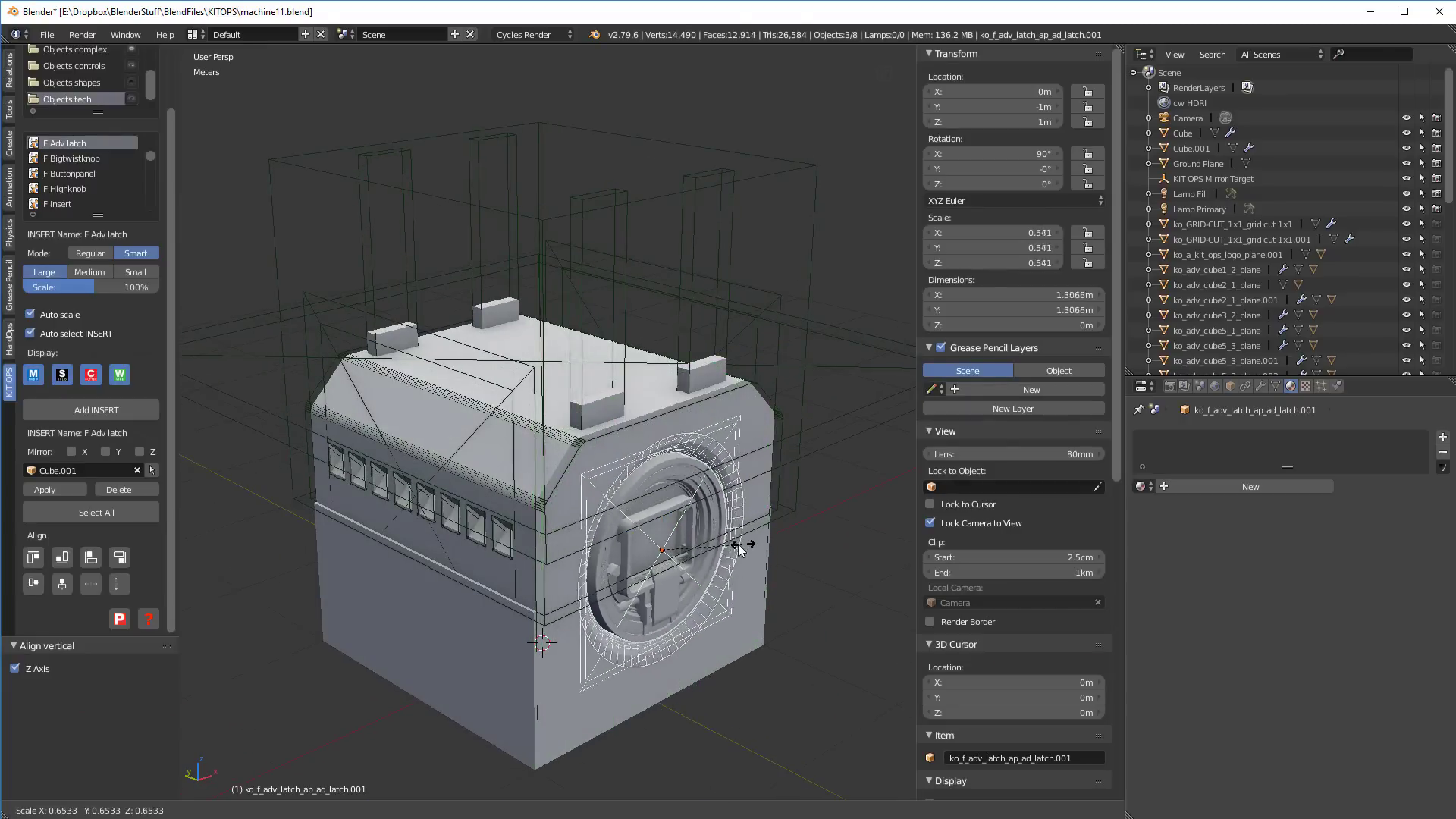
click(756, 533)
middle_drag(755, 532, 640, 490)
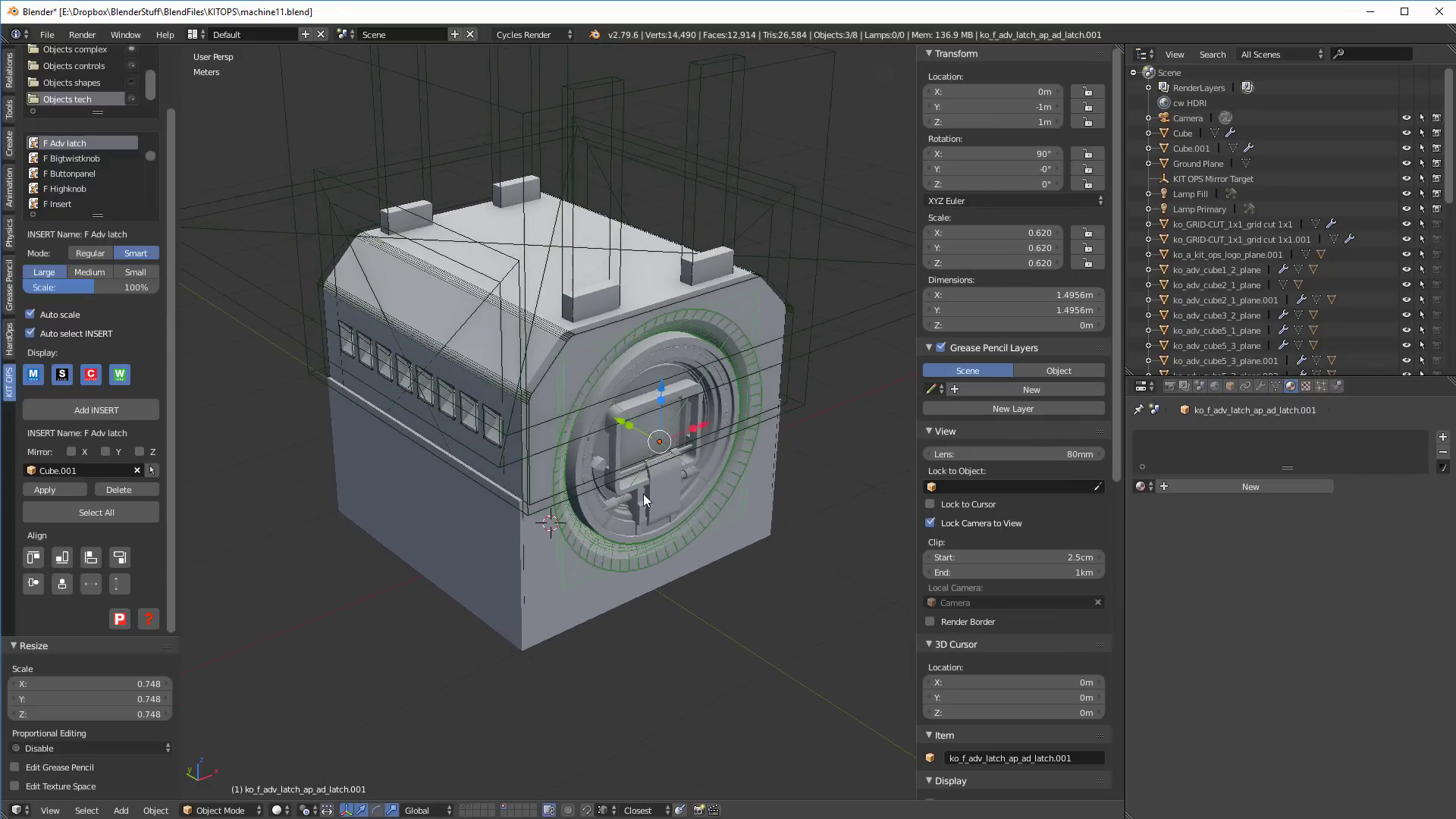
key(shift+z)
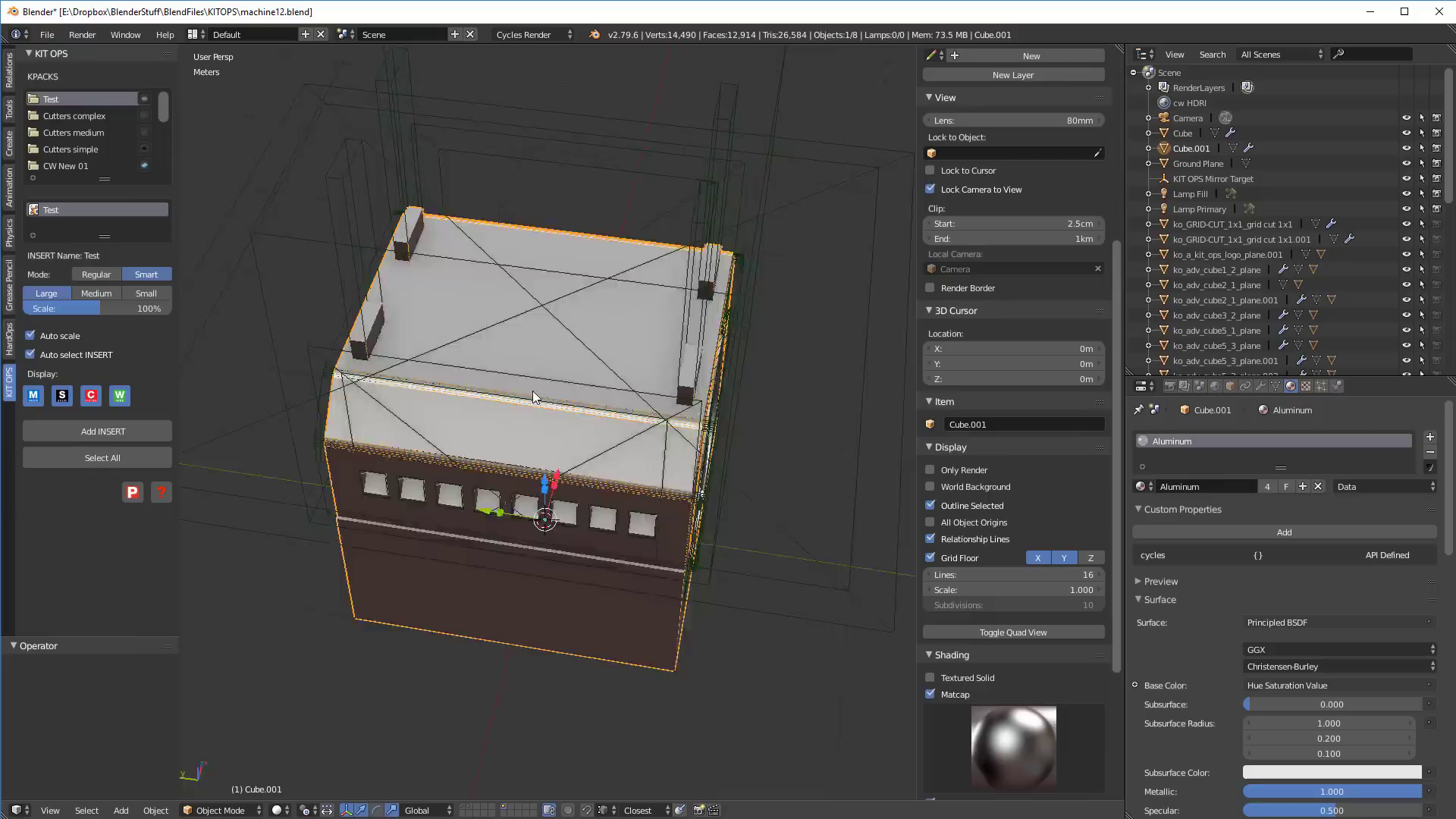
- Place a small ADV Cube1 1 cutter on the box's roof
middle_drag(533, 393, 590, 391)
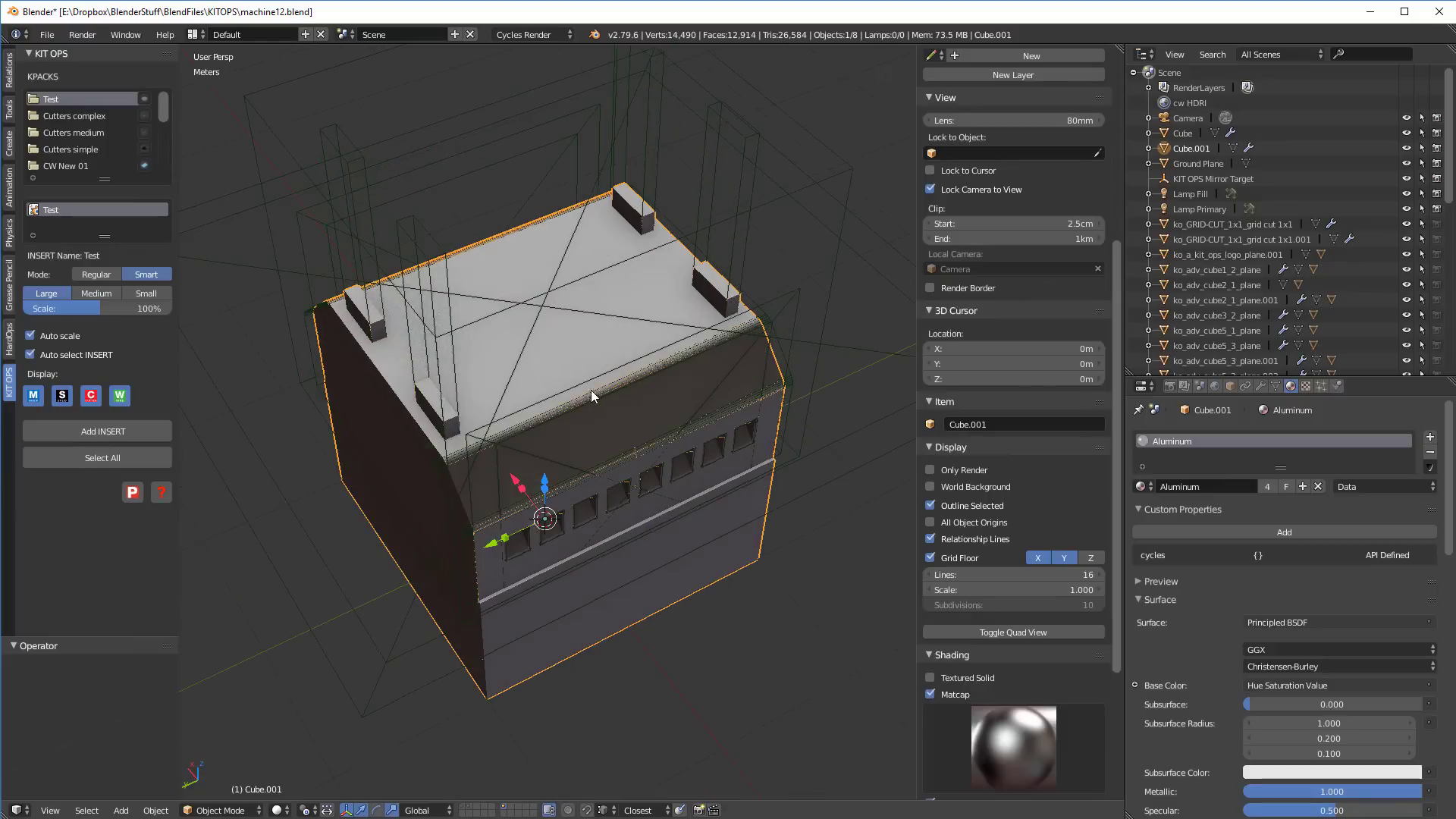
click(145, 150)
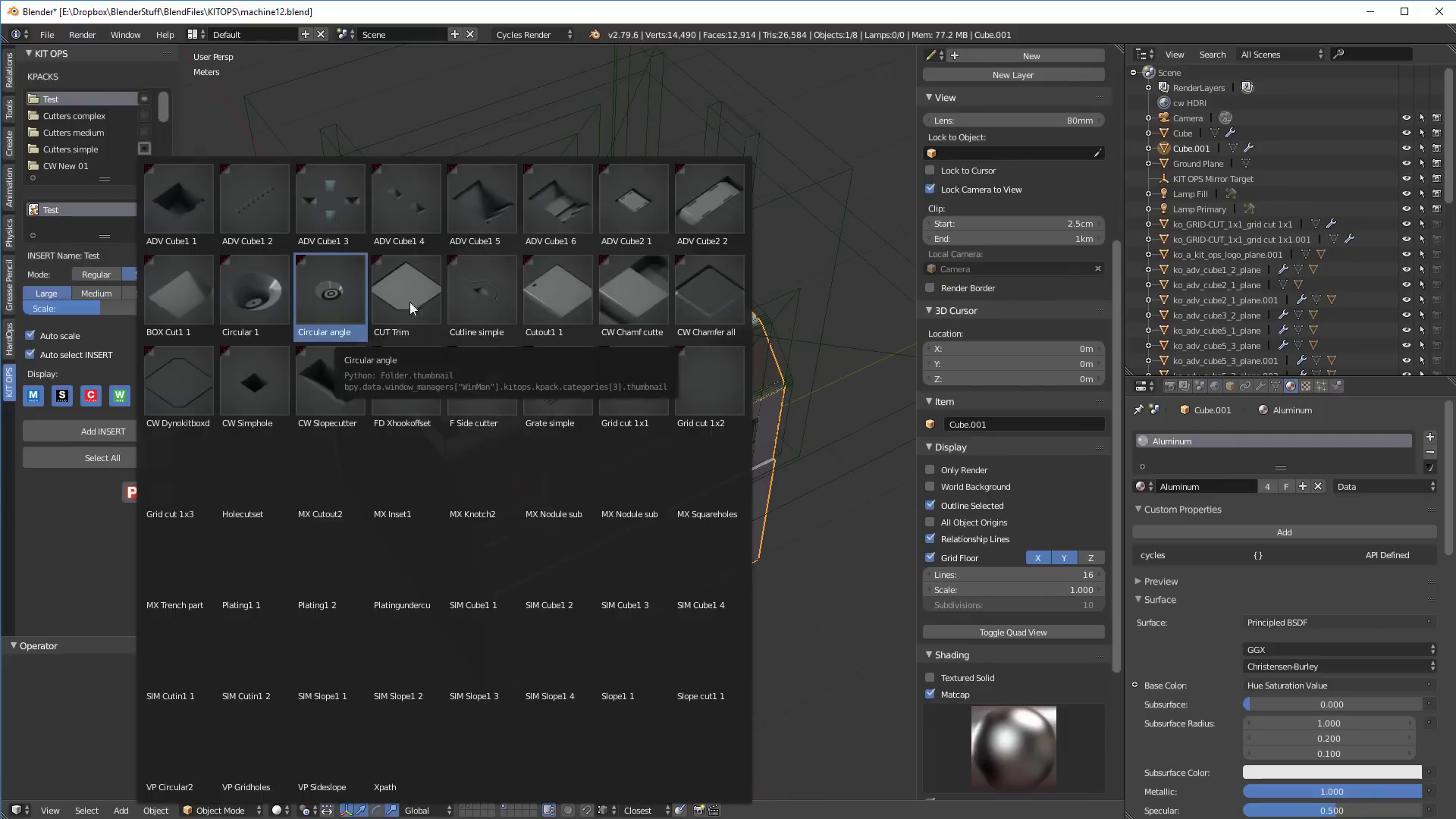
click(192, 209)
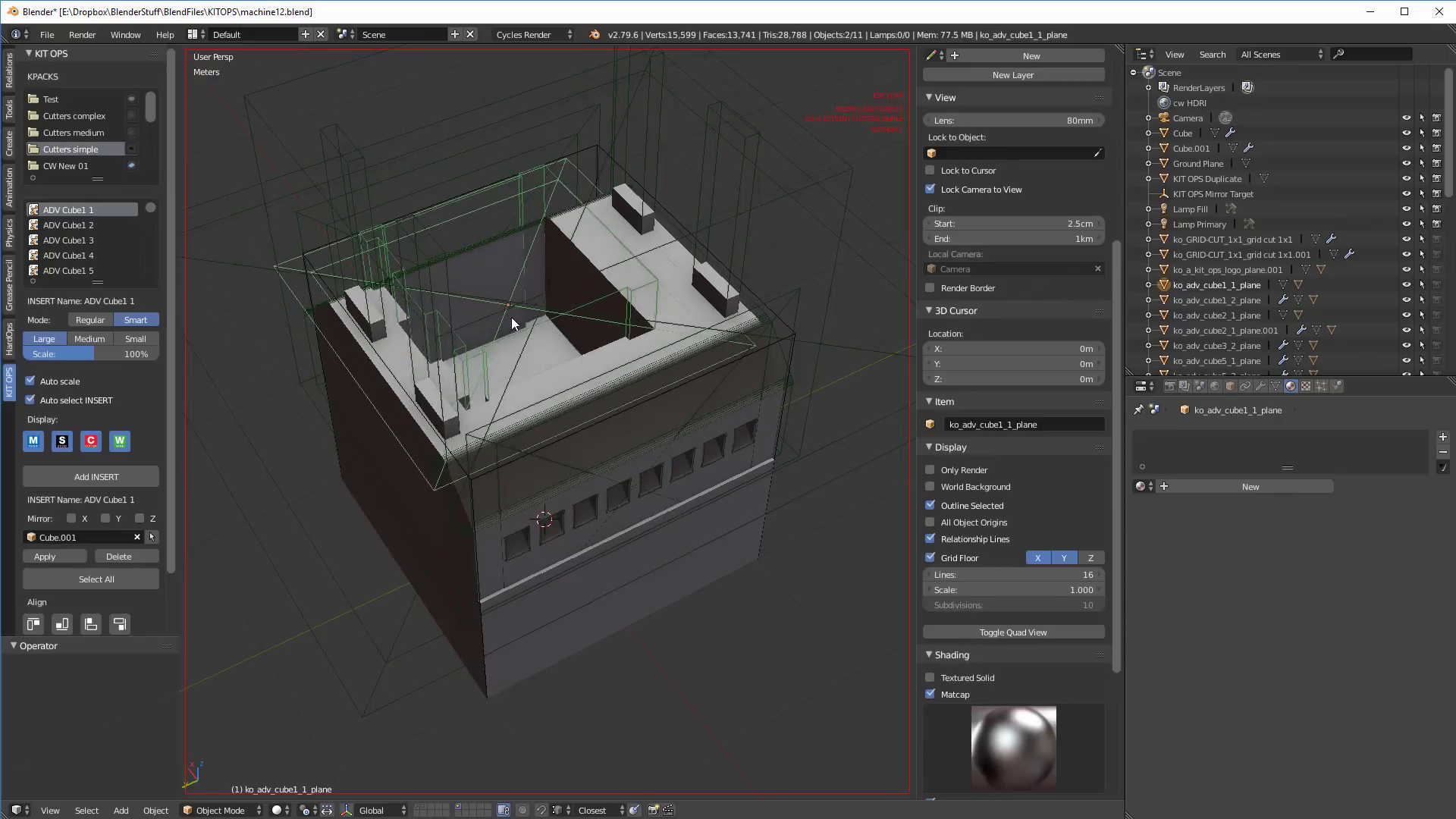
scroll(536, 311, down, 2)
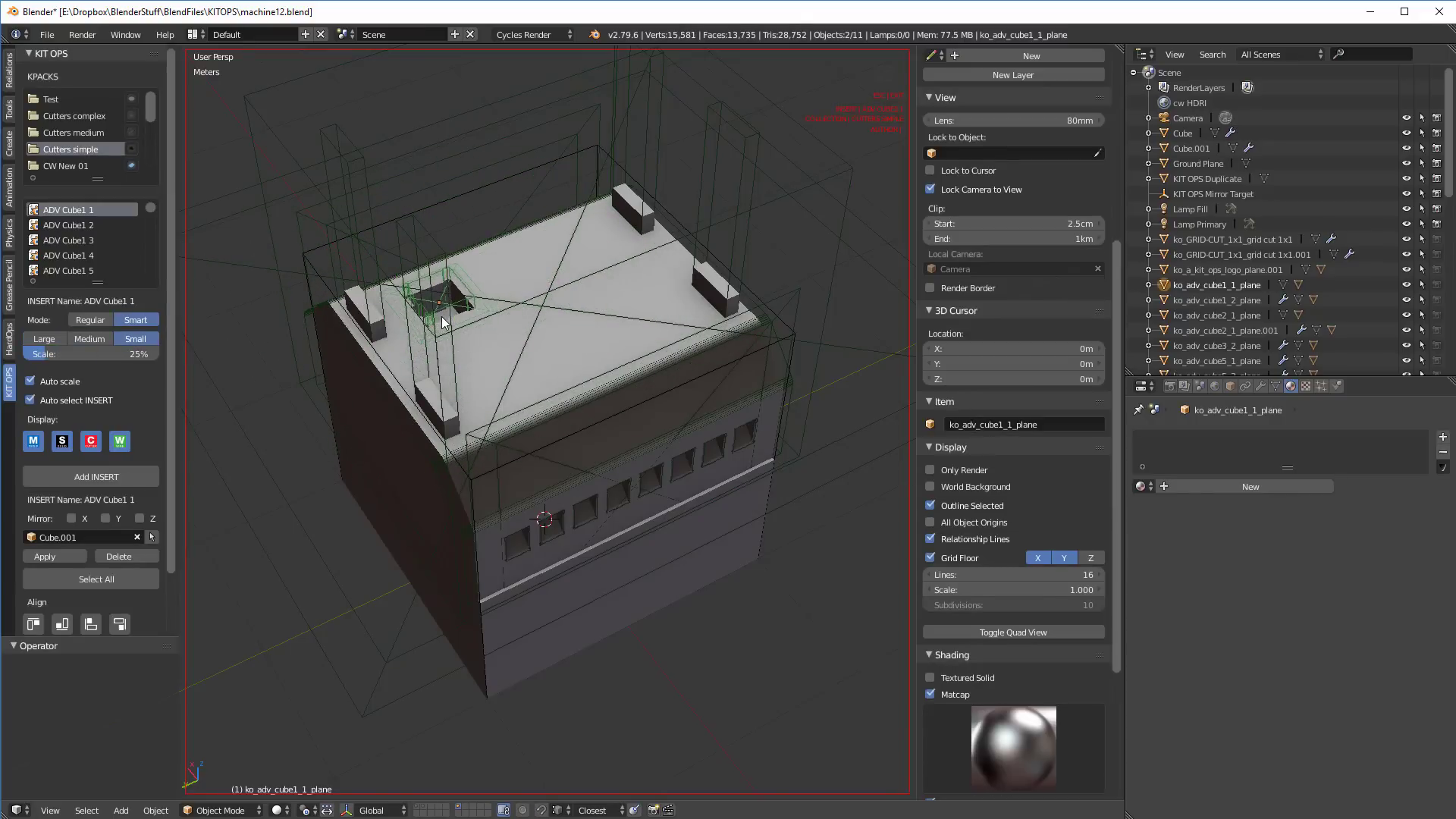
click(491, 388)
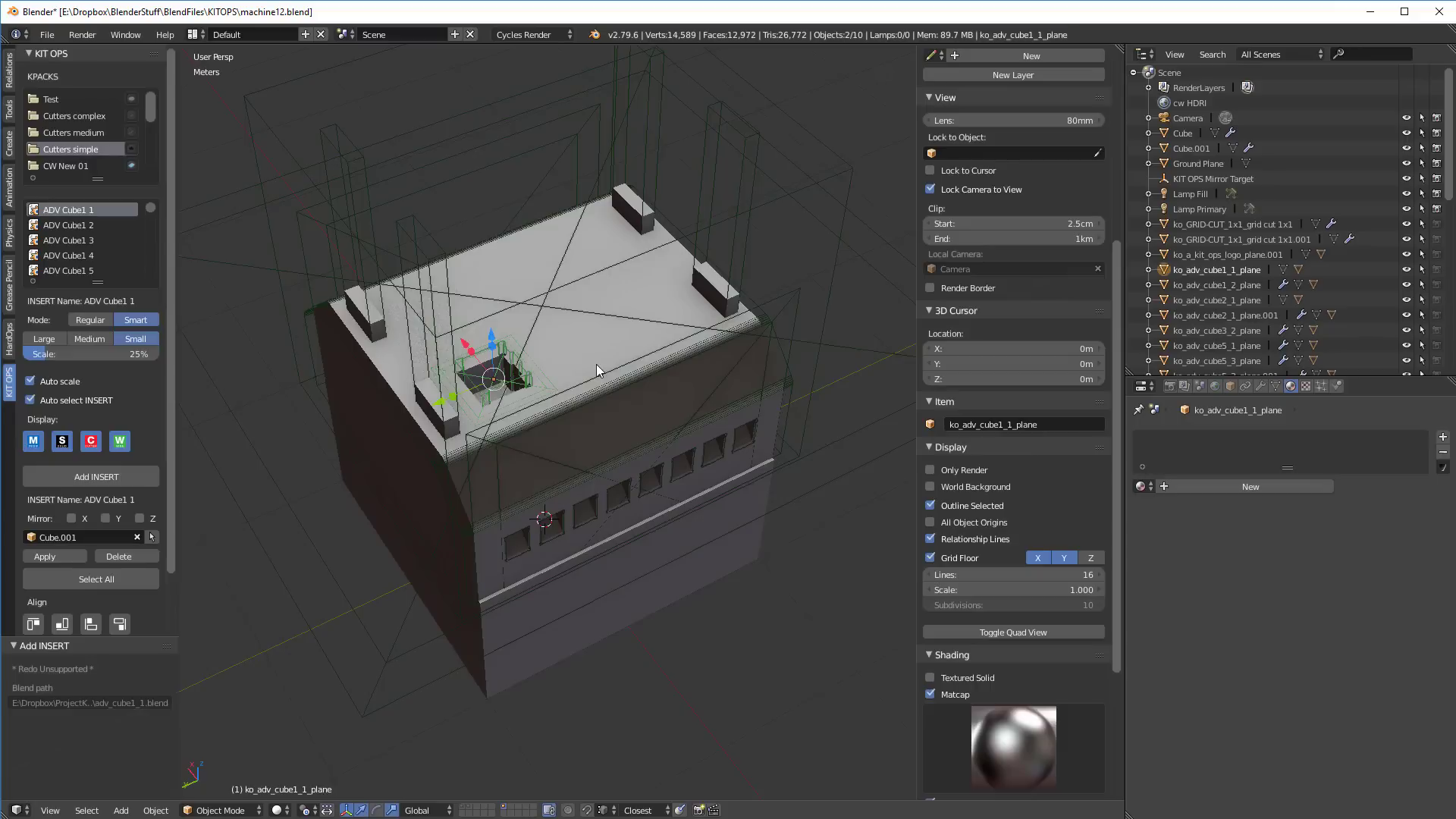
- Duplicate the roof cutter and repeat it to make four in a row at -35.2 cm steps along Y
key(shift+d)
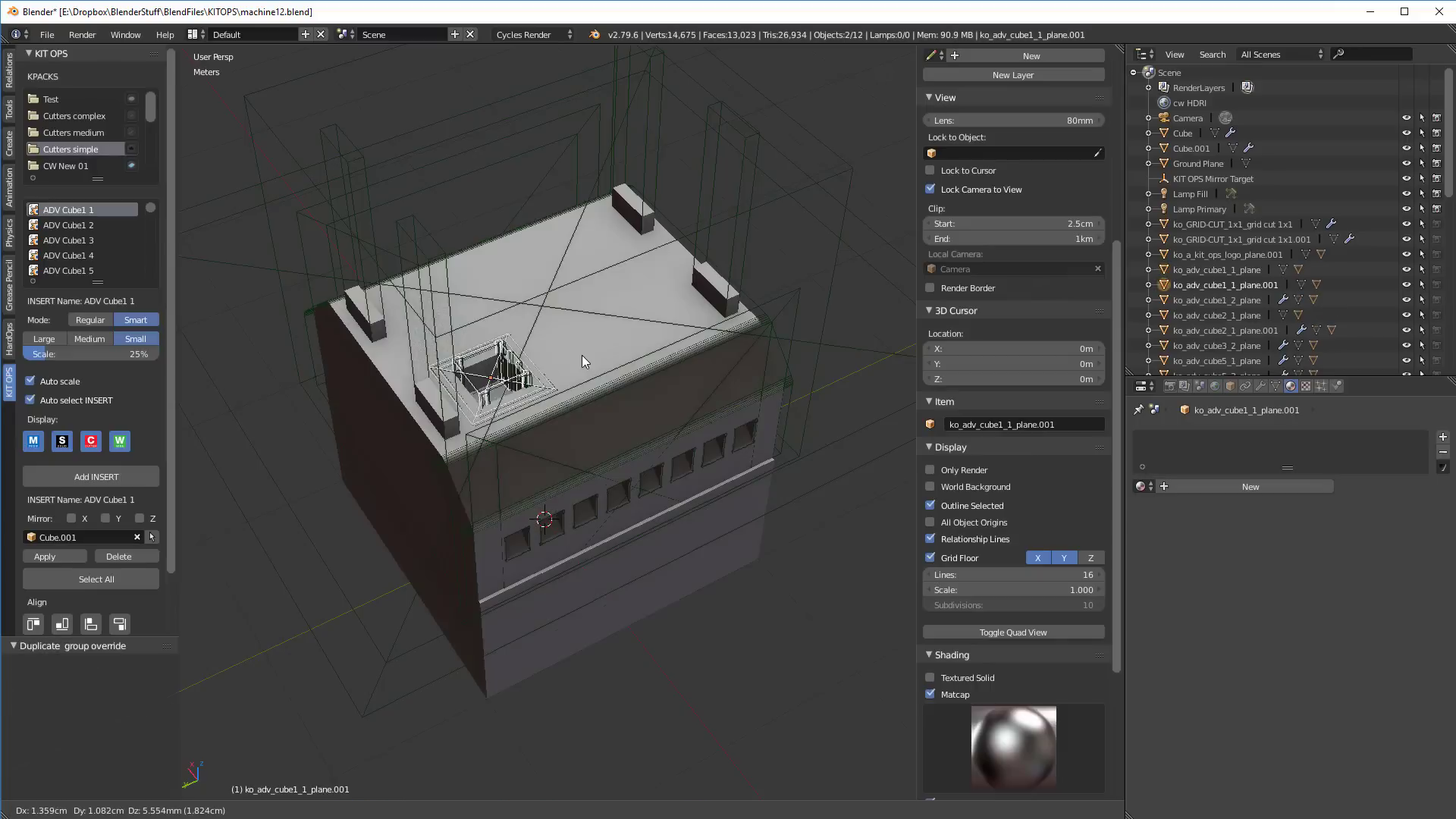
click(635, 318)
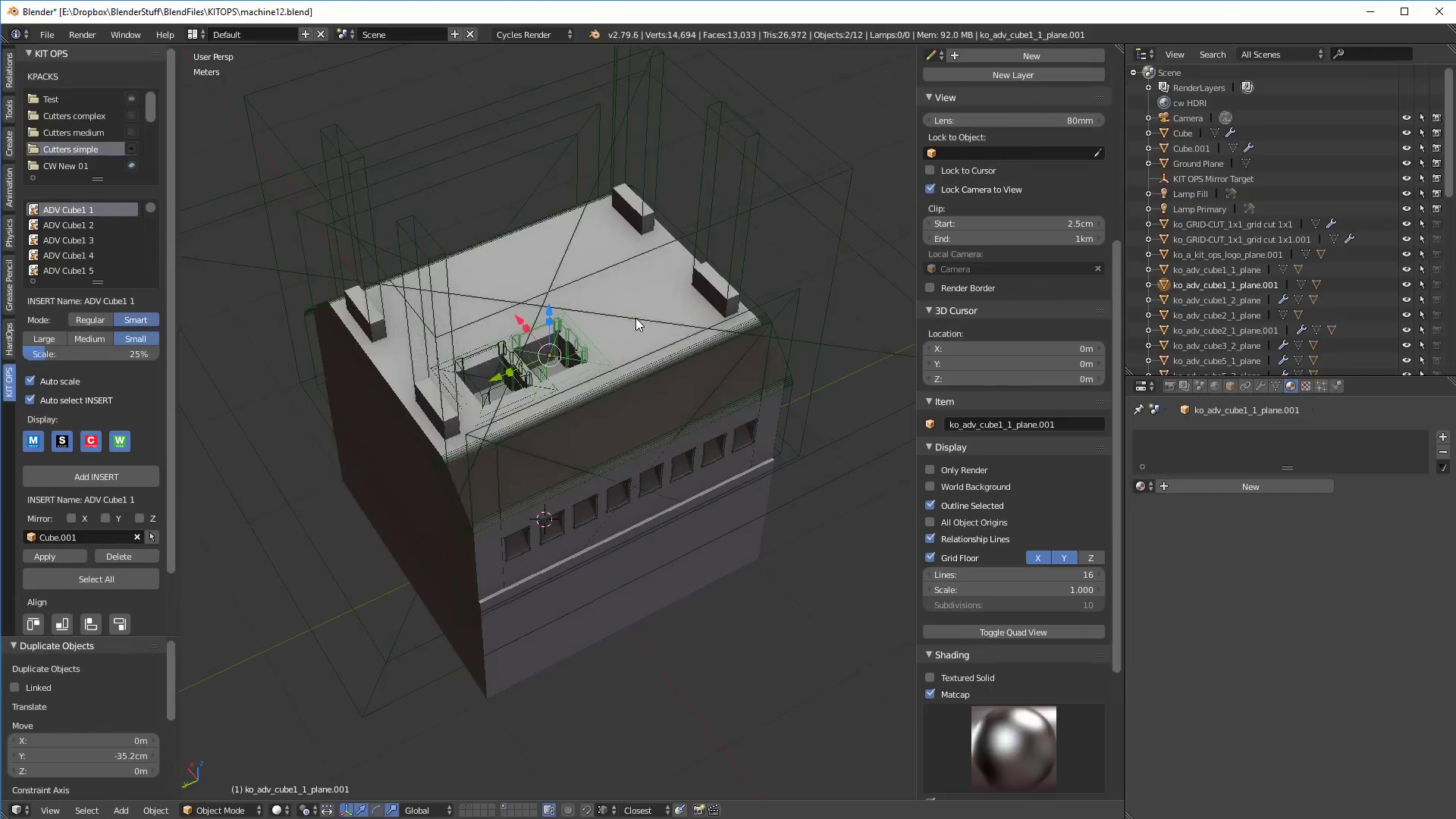
key(shift+r)
key(shift+r)
middle_drag(637, 325, 622, 380)
- Place three SIM Cube1 1 inserts across the box's roof
click(128, 150)
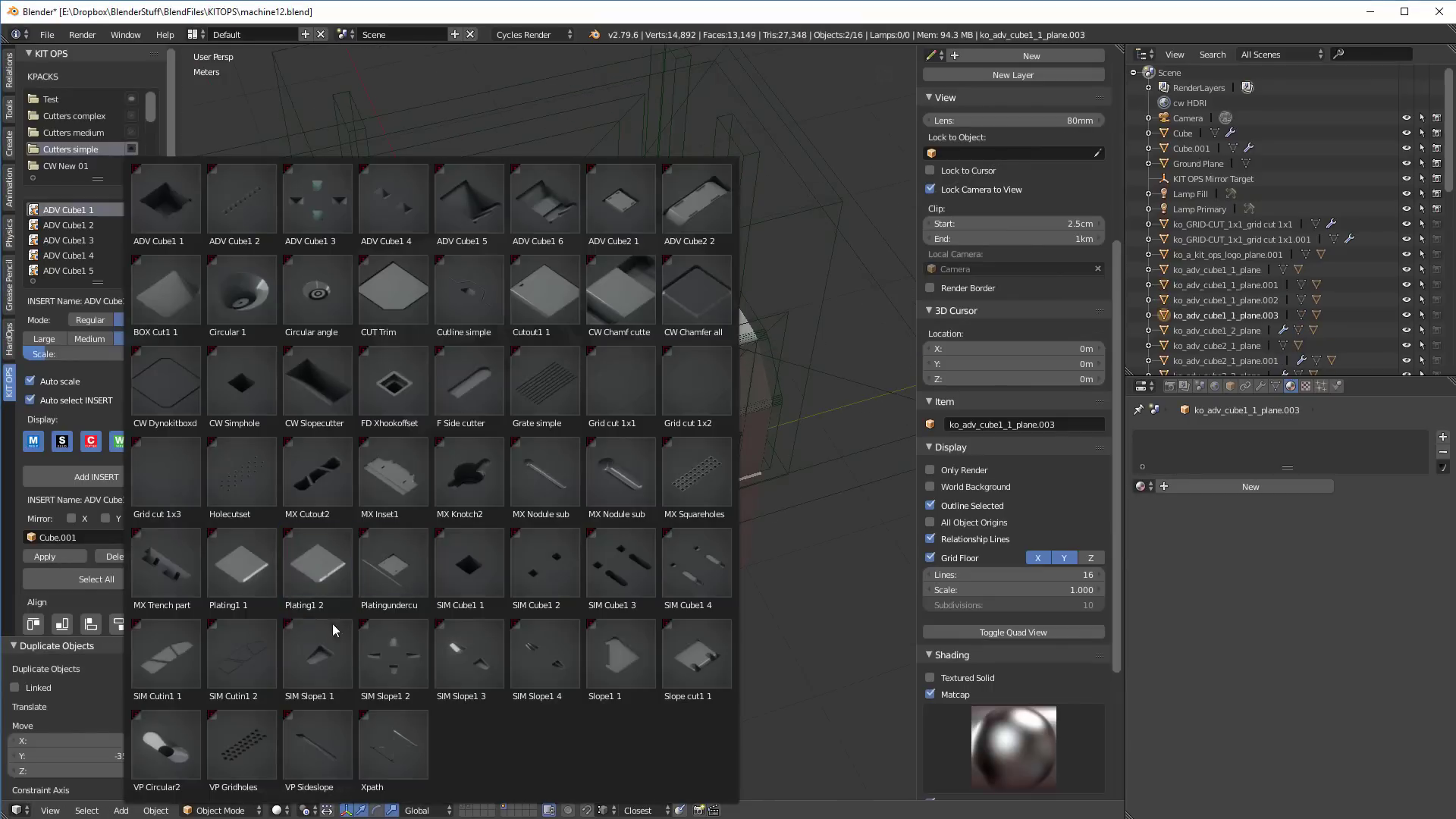
click(467, 567)
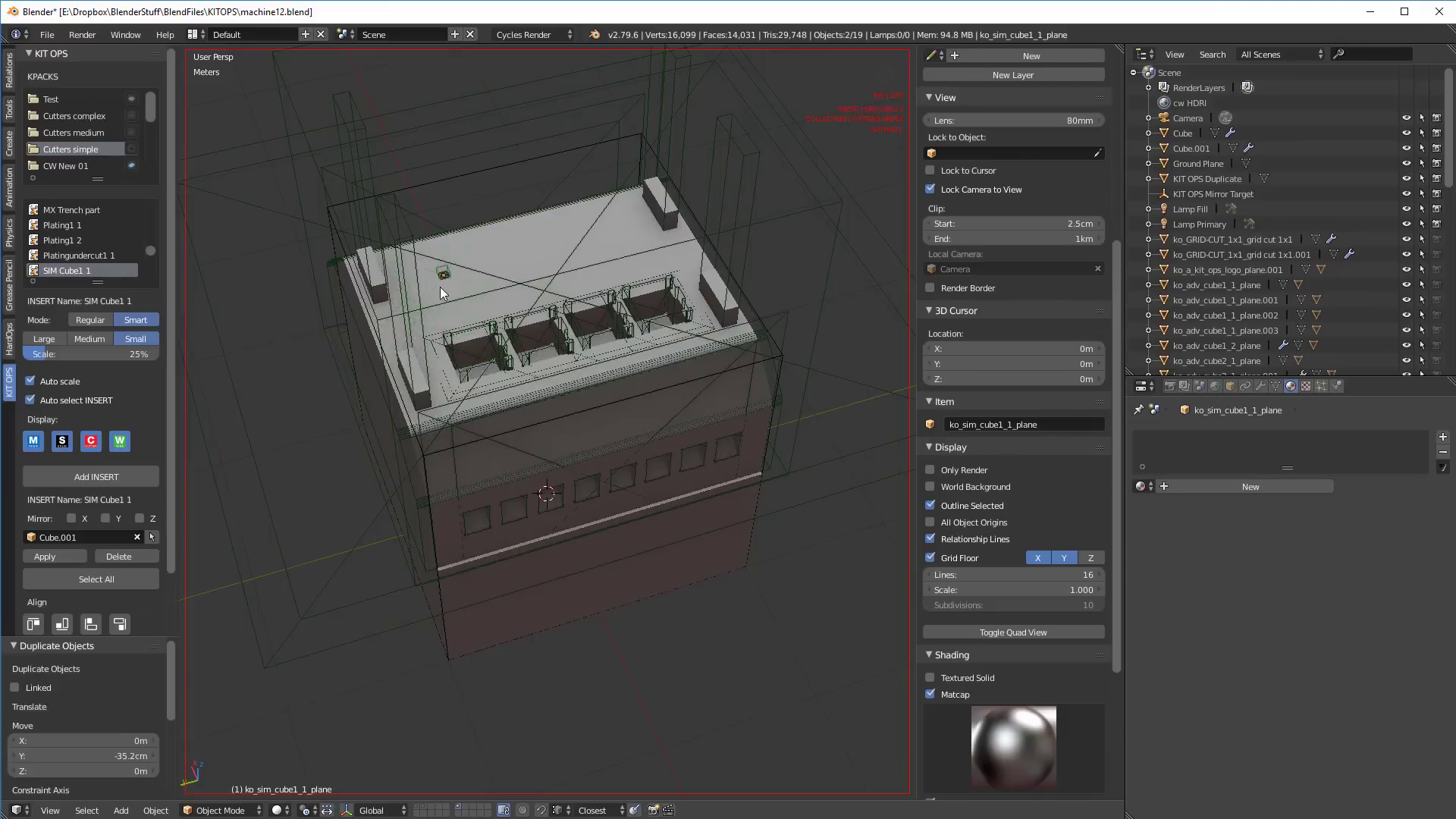
key(Escape)
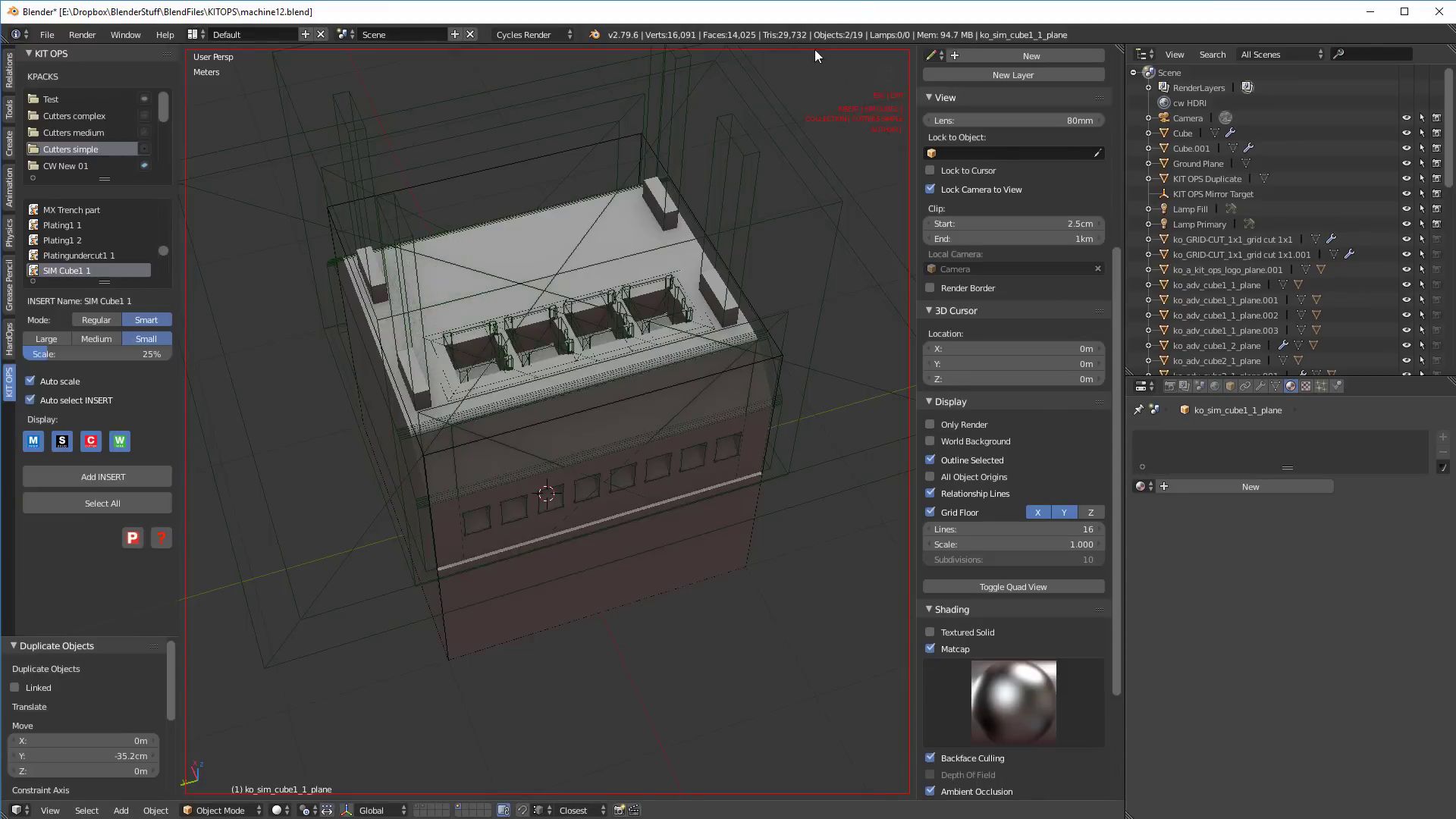
click(444, 256)
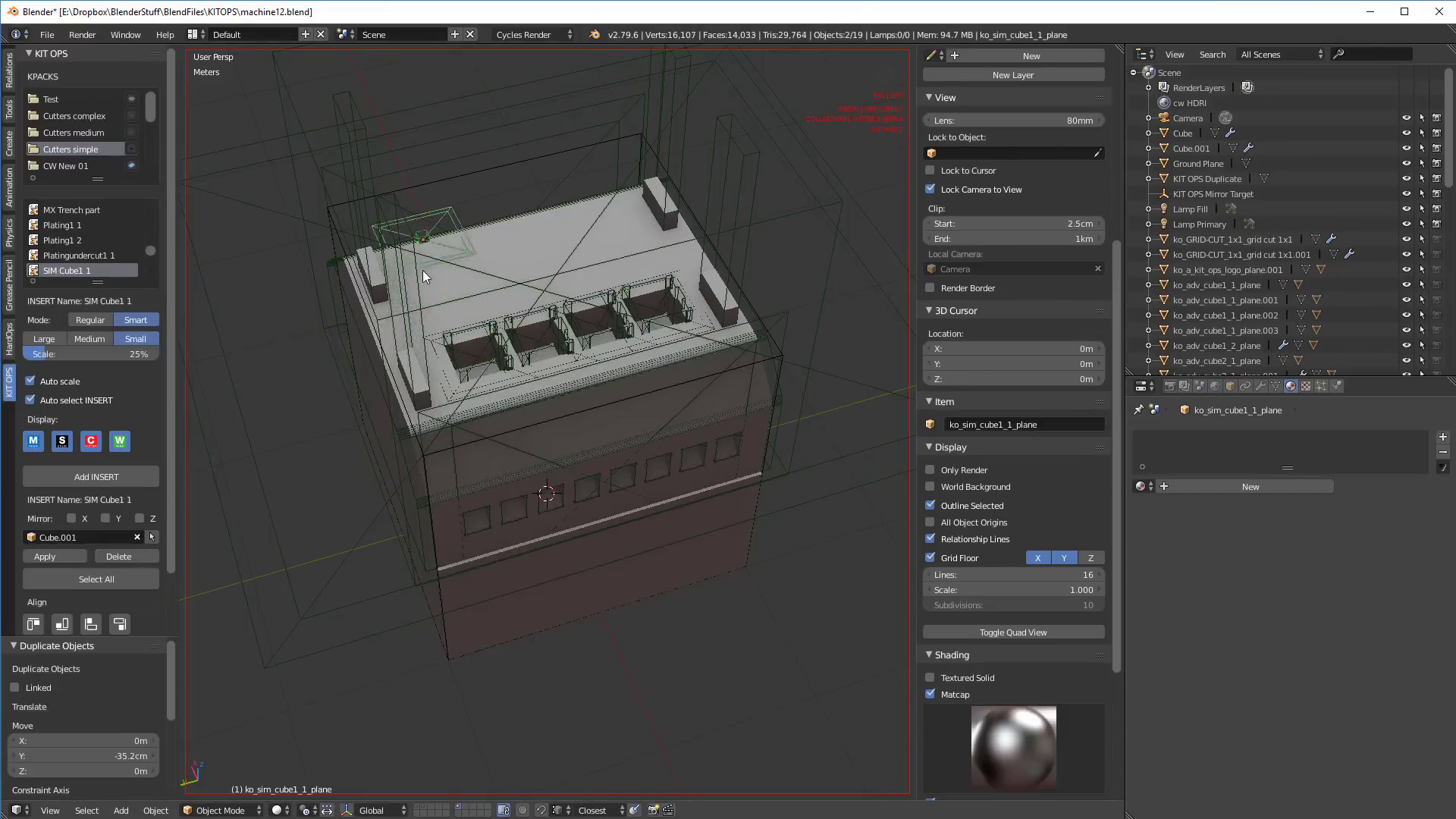
scroll(449, 274, up, 1)
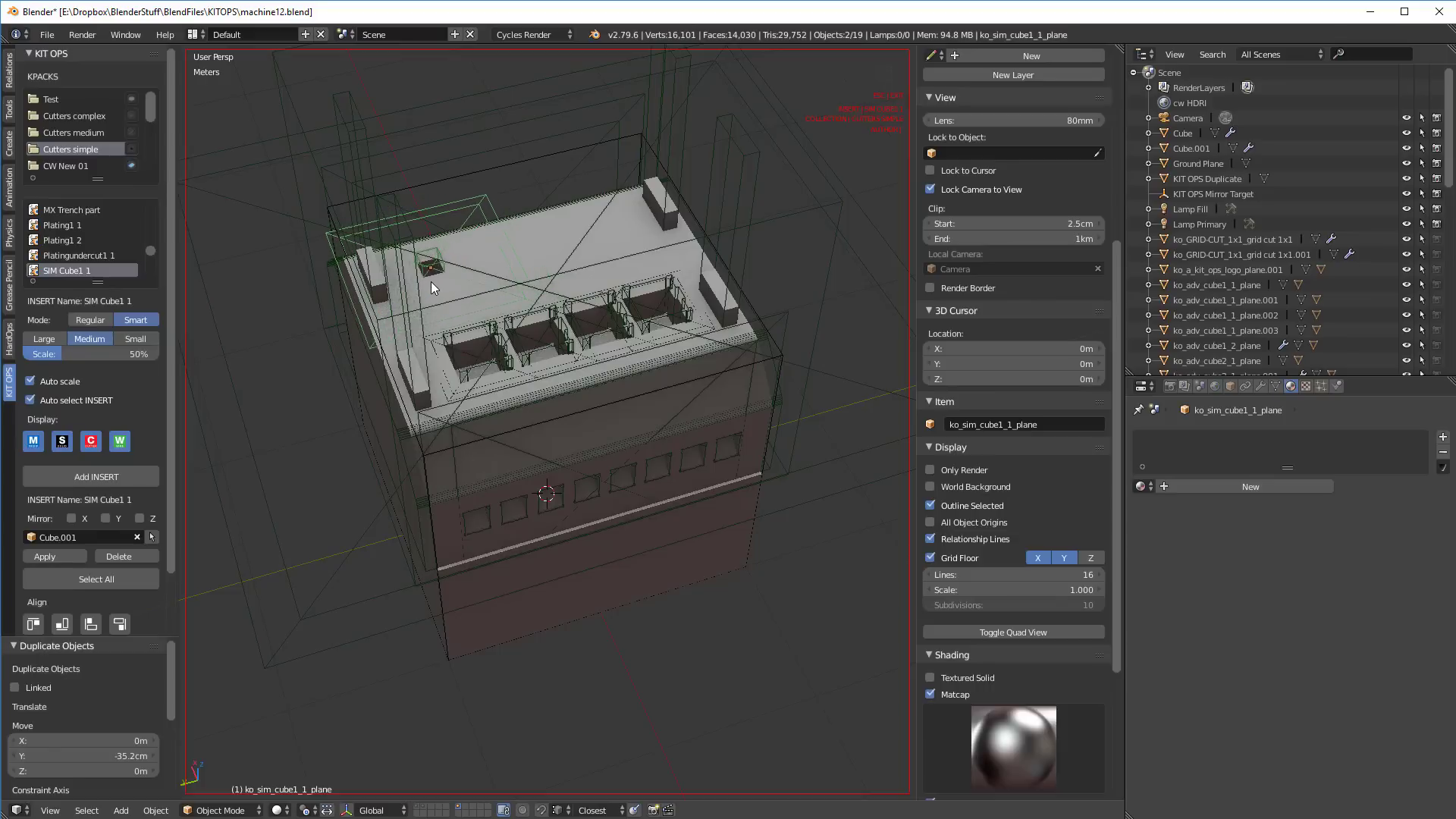
click(431, 282)
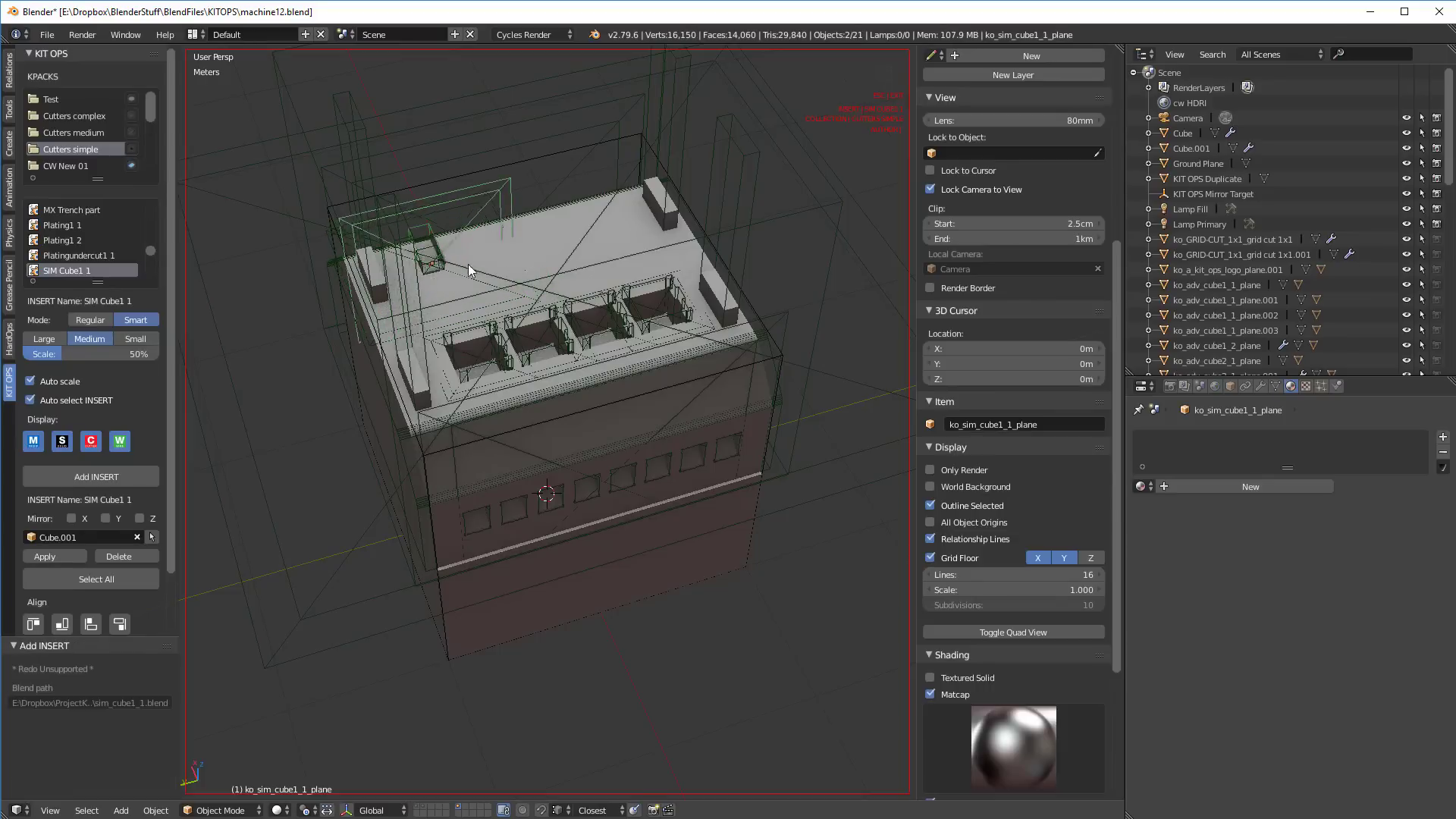
click(536, 249)
click(628, 245)
- Place four SIM Cube1 1 inserts on the front wall and a large one on the side wall
click(675, 399)
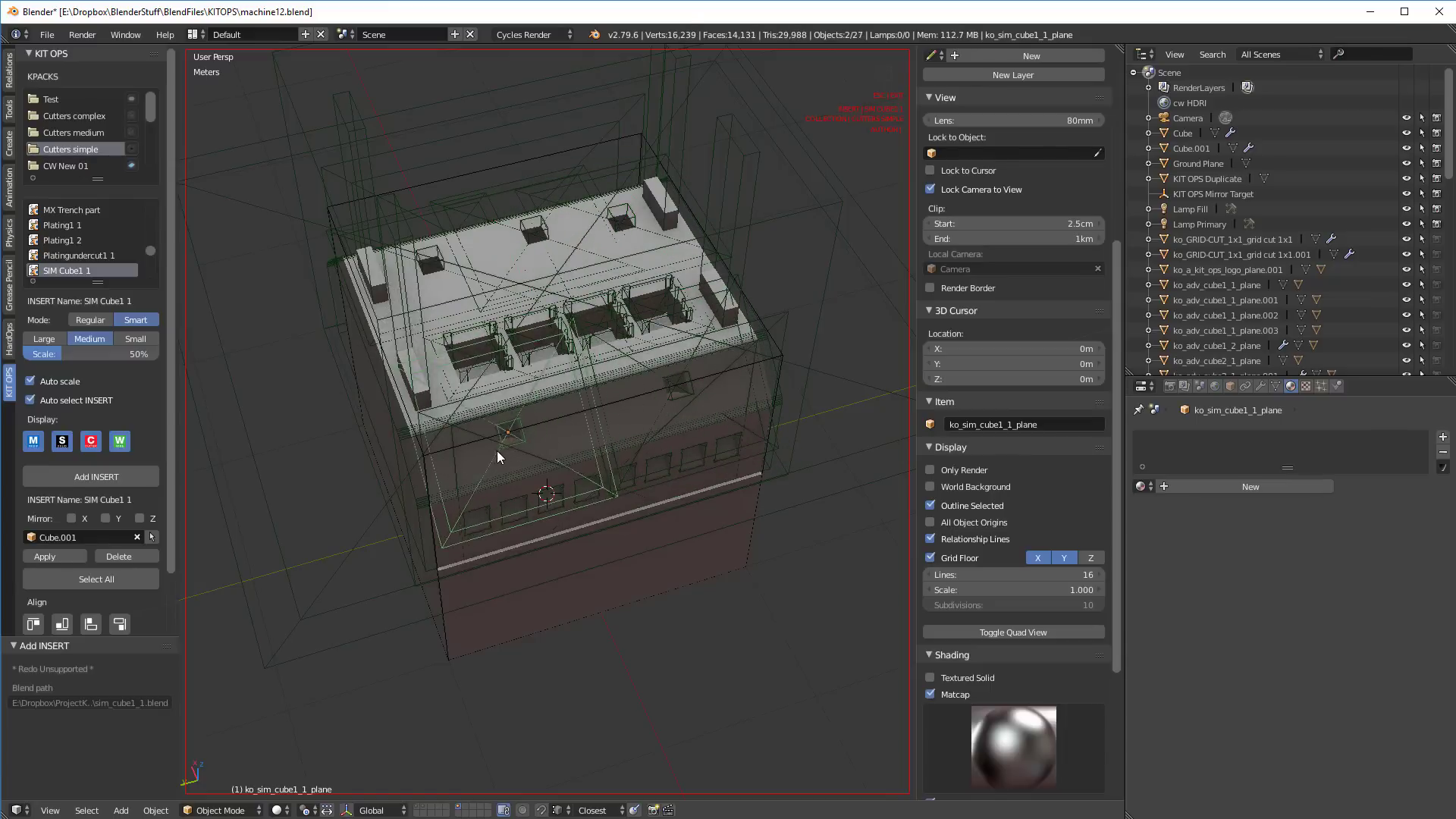
click(494, 452)
click(494, 603)
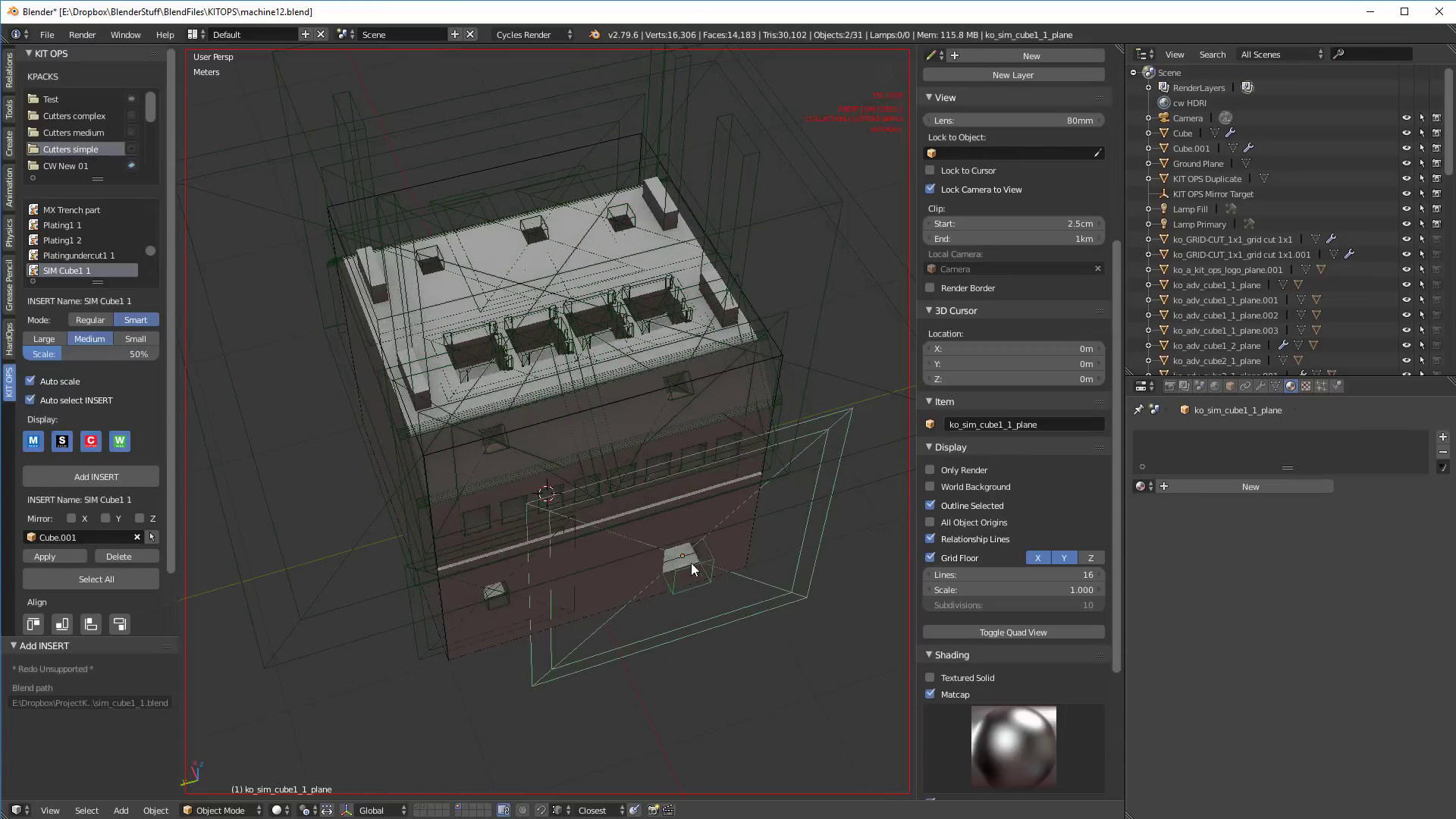
click(702, 553)
middle_drag(617, 557, 663, 503)
scroll(591, 512, down, 1)
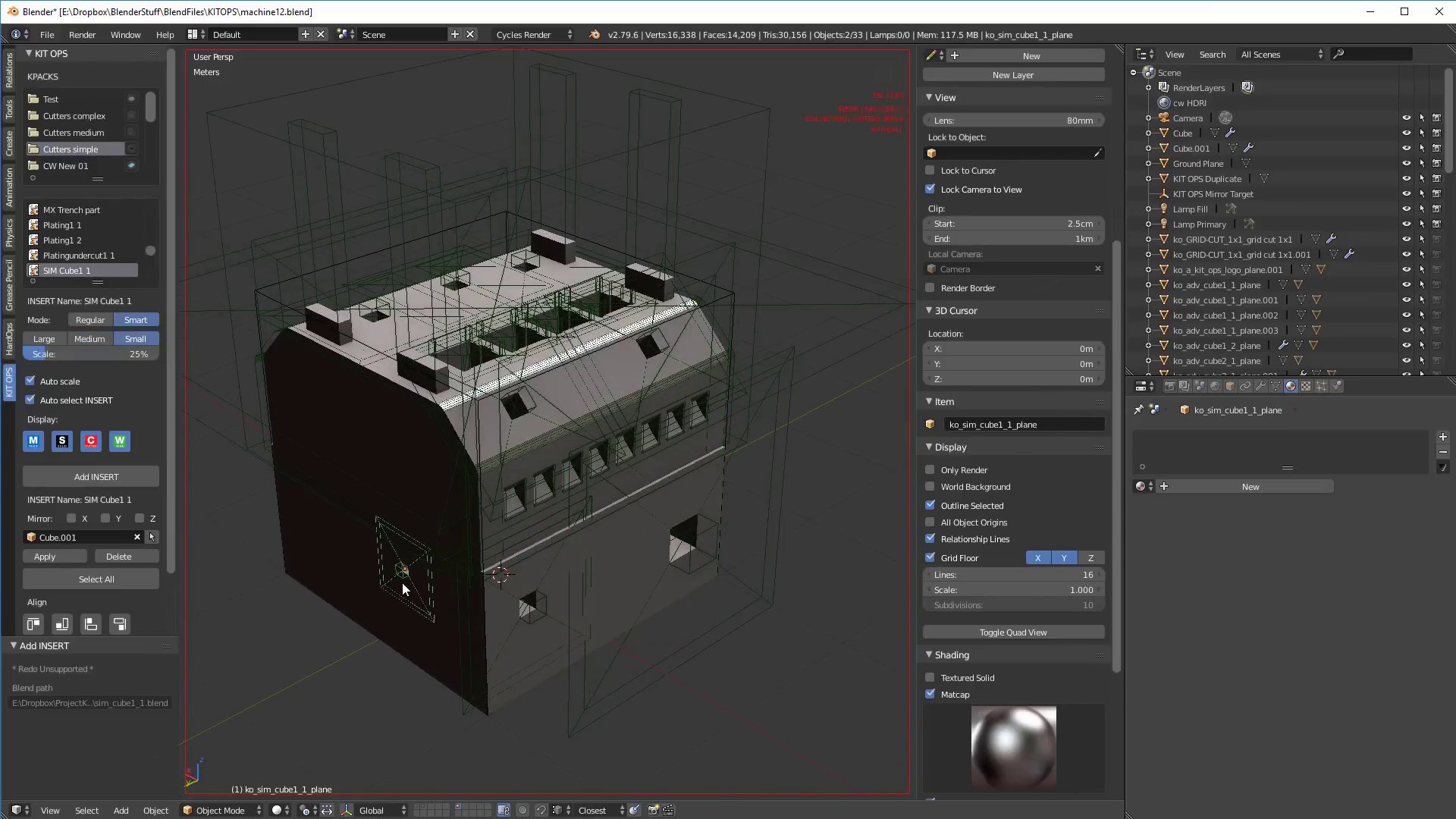
scroll(402, 583, up, 1)
scroll(402, 582, up, 1)
click(389, 577)
middle_drag(420, 543, 492, 394)
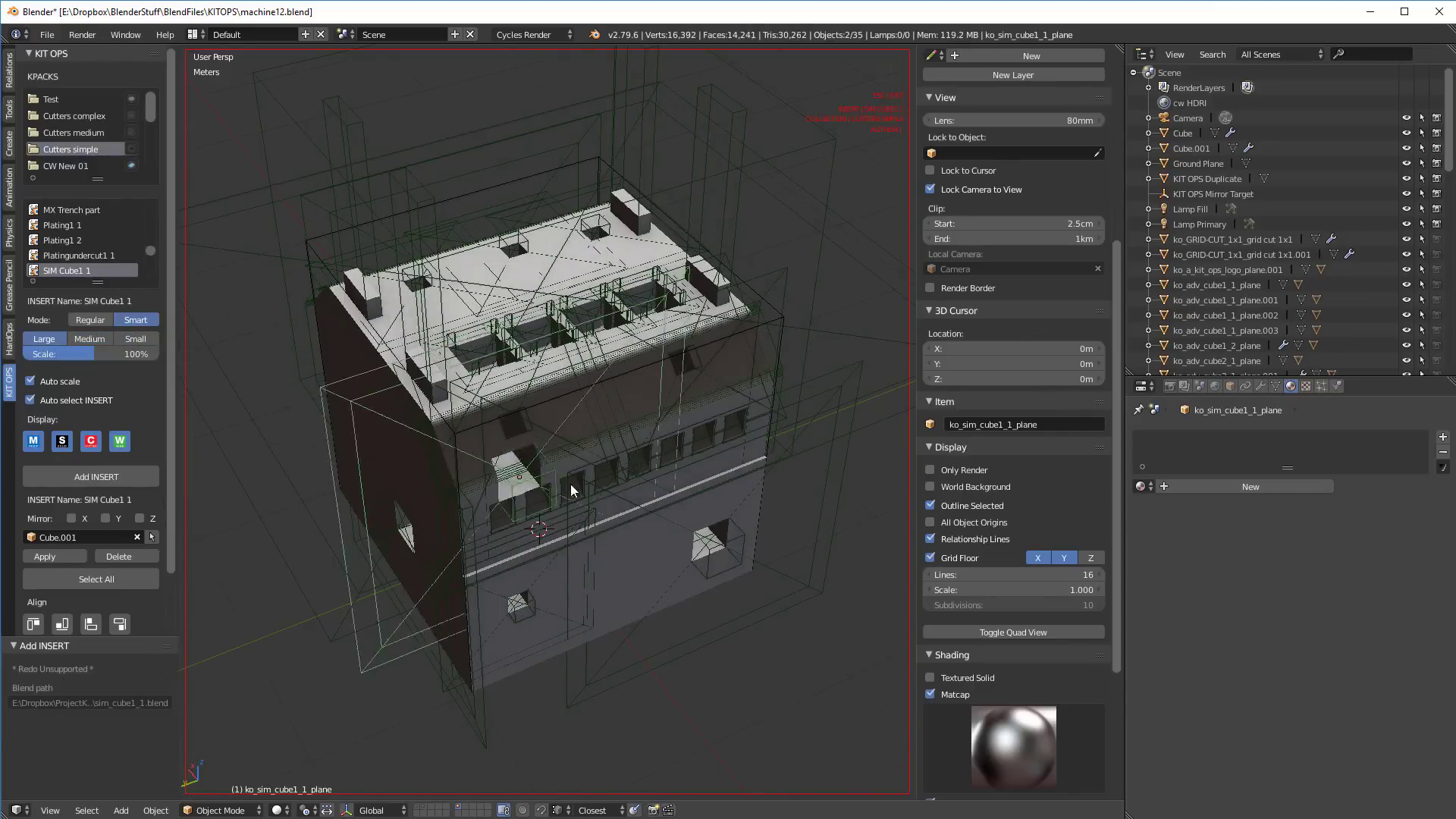
- Stop adding inserts, turn on the KIT OPS wire and cutter overlays, and select Cube.001
right_click(611, 430)
middle_drag(611, 430, 560, 446)
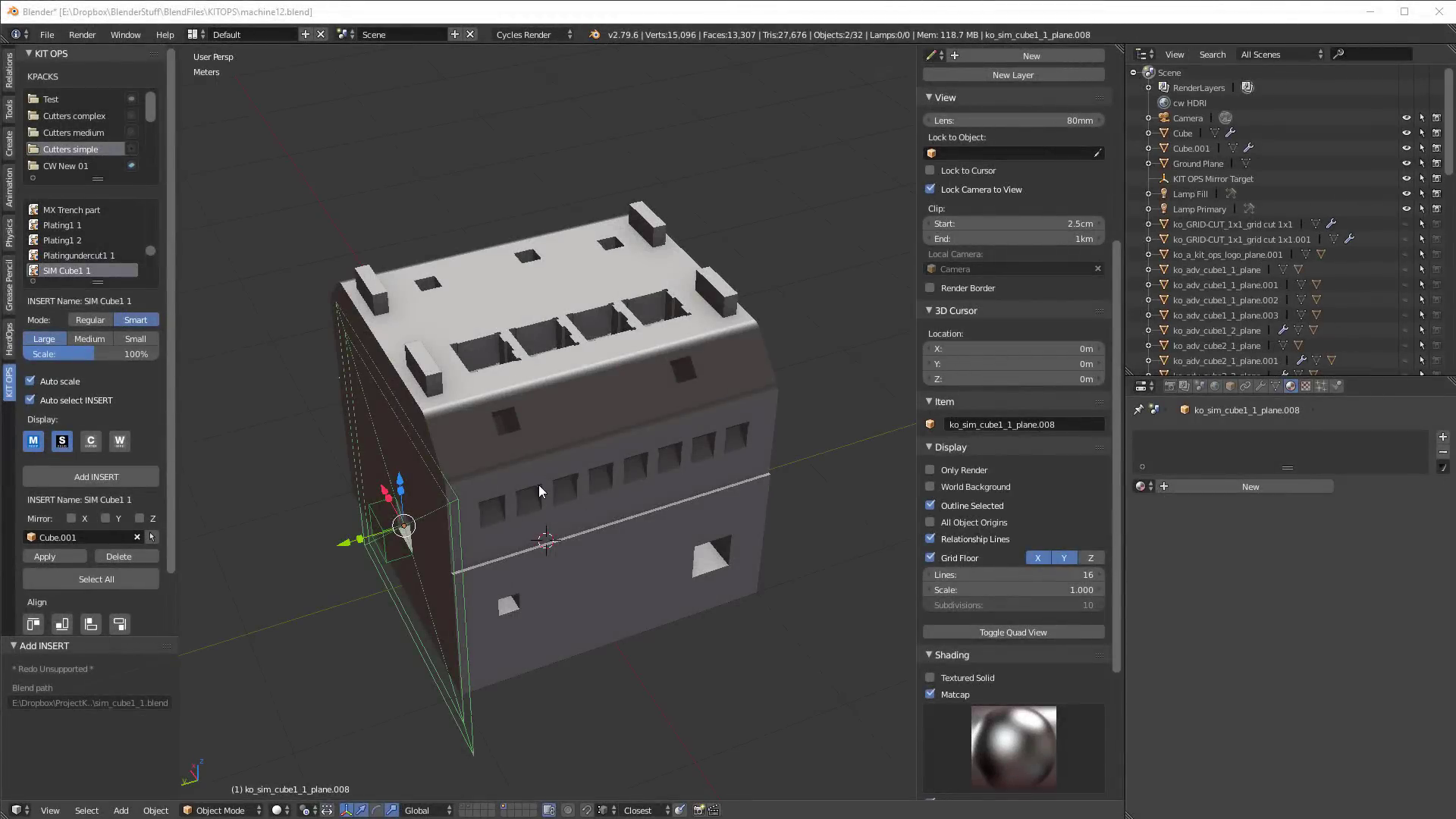
middle_drag(540, 491, 555, 386)
click(119, 441)
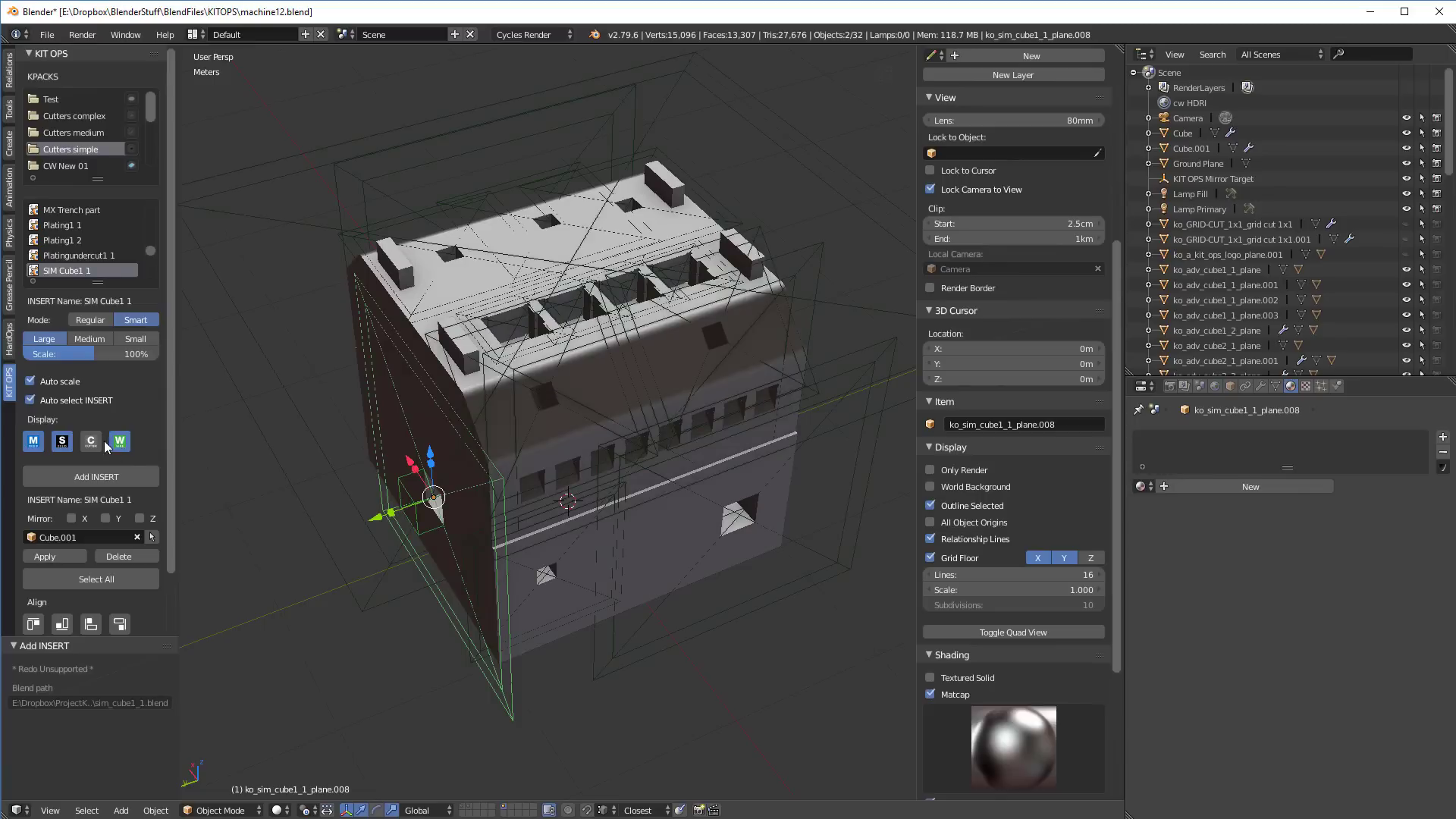
click(91, 441)
middle_drag(206, 441, 489, 415)
right_click(653, 536)
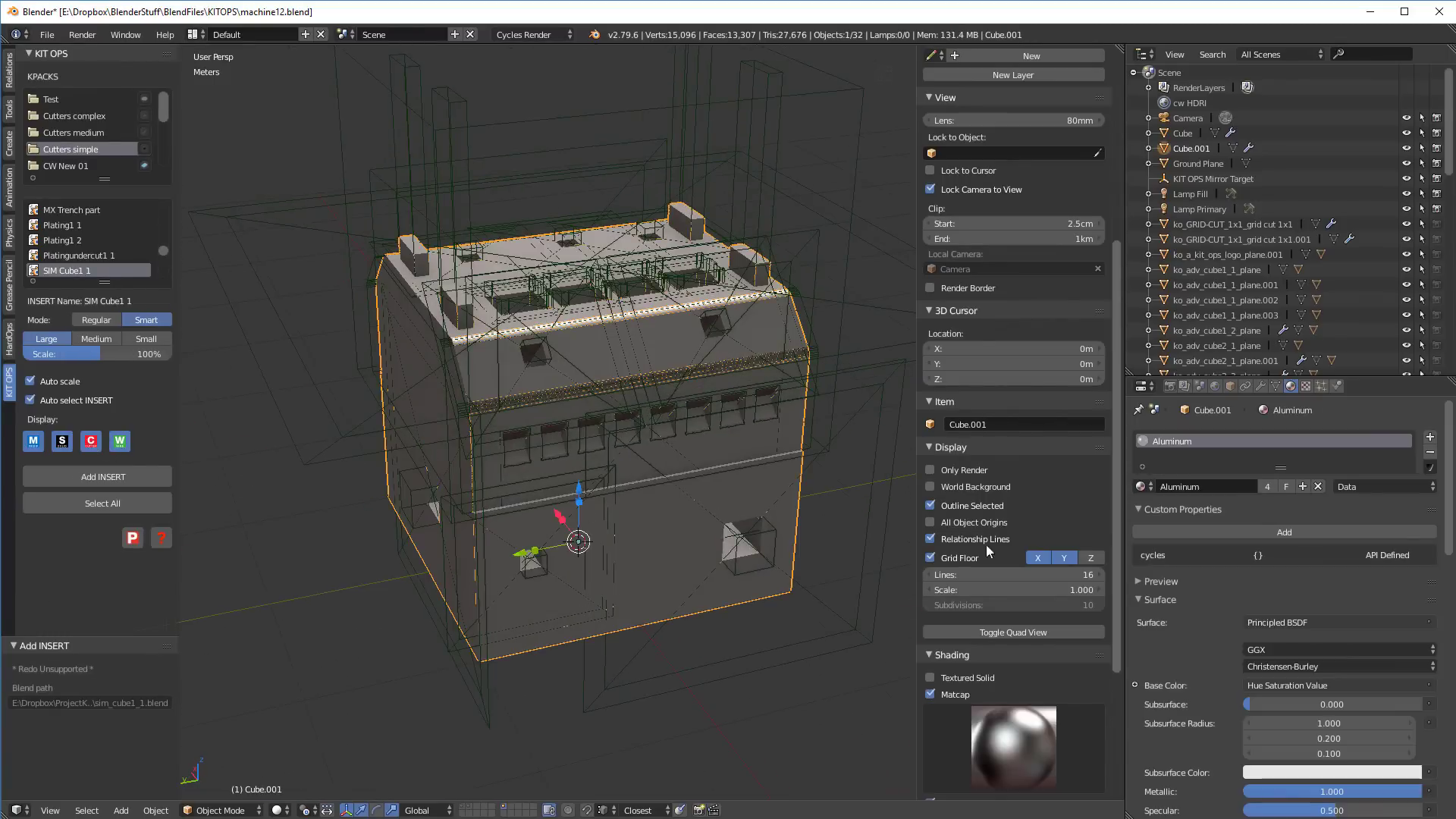
- Show Cube.001's modifiers and remove the ko_sim_cube1_1_cube.008 boolean cut
click(1259, 386)
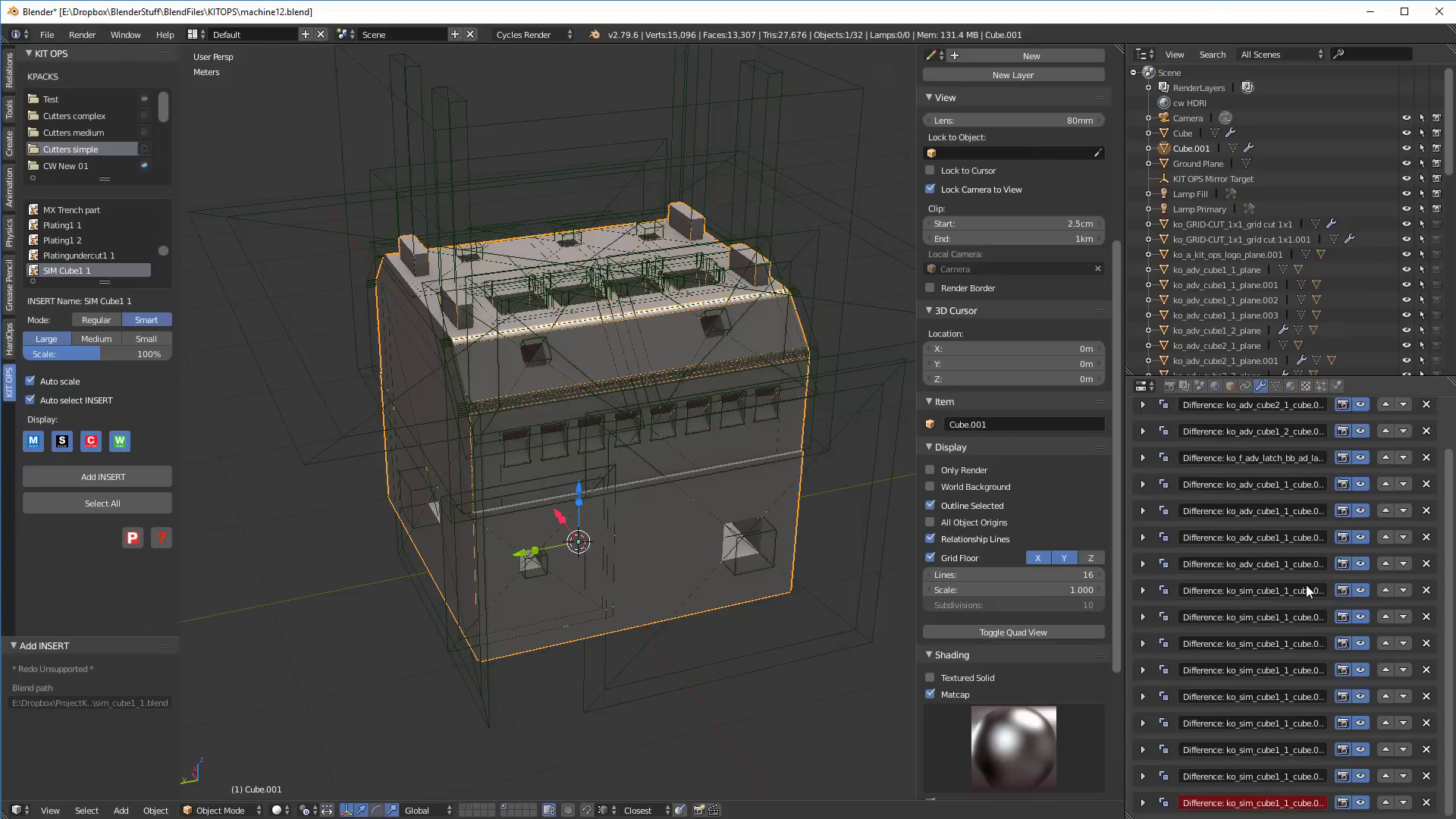
key(ctrl+x)
middle_drag(667, 425, 389, 501)
- Hide the KIT OPS wire overlay on the inserts
scroll(622, 468, up, 3)
scroll(622, 472, down, 3)
scroll(389, 500, up, 2)
click(119, 442)
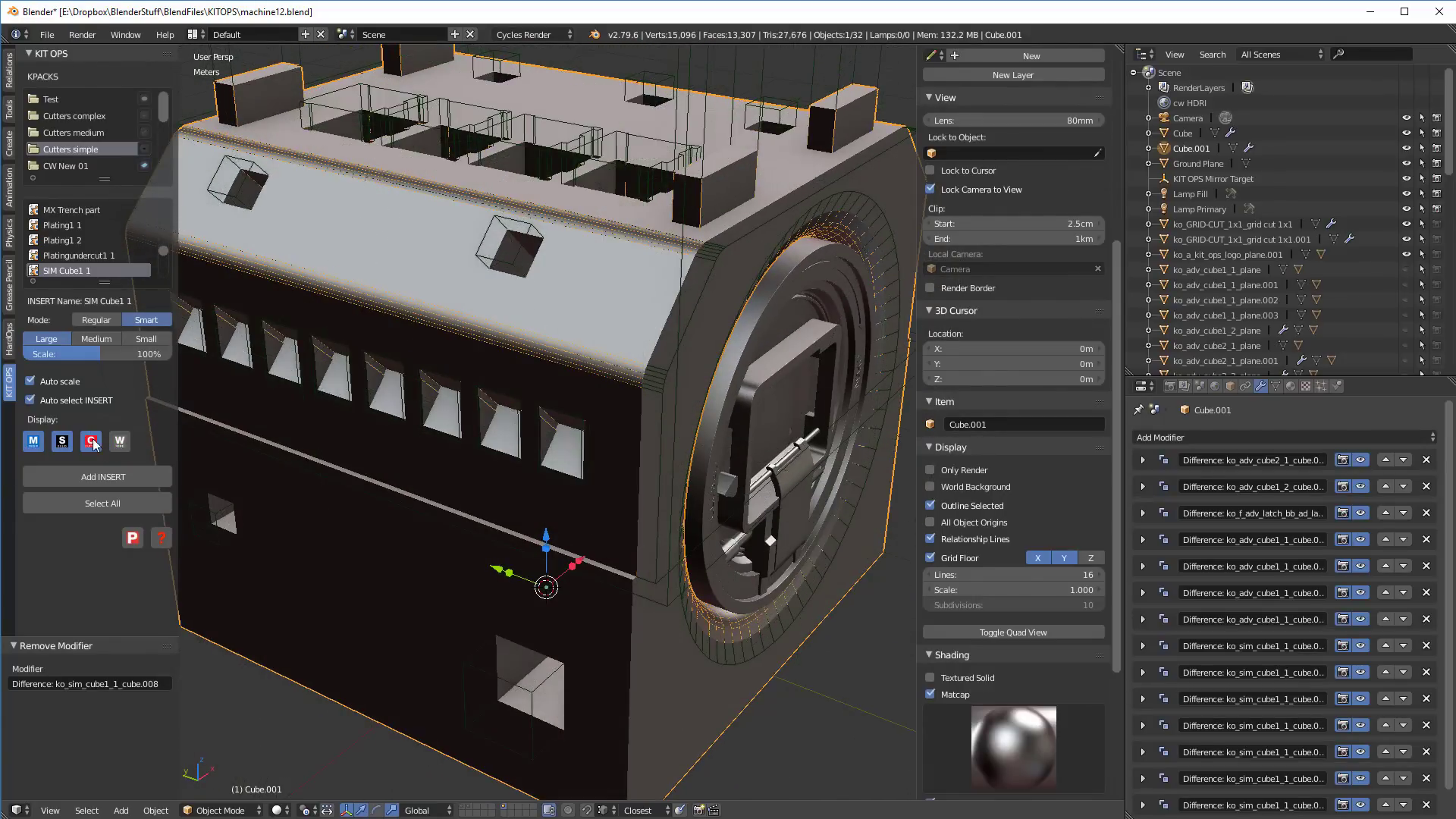
scroll(555, 509, down, 4)
scroll(543, 504, up, 1)
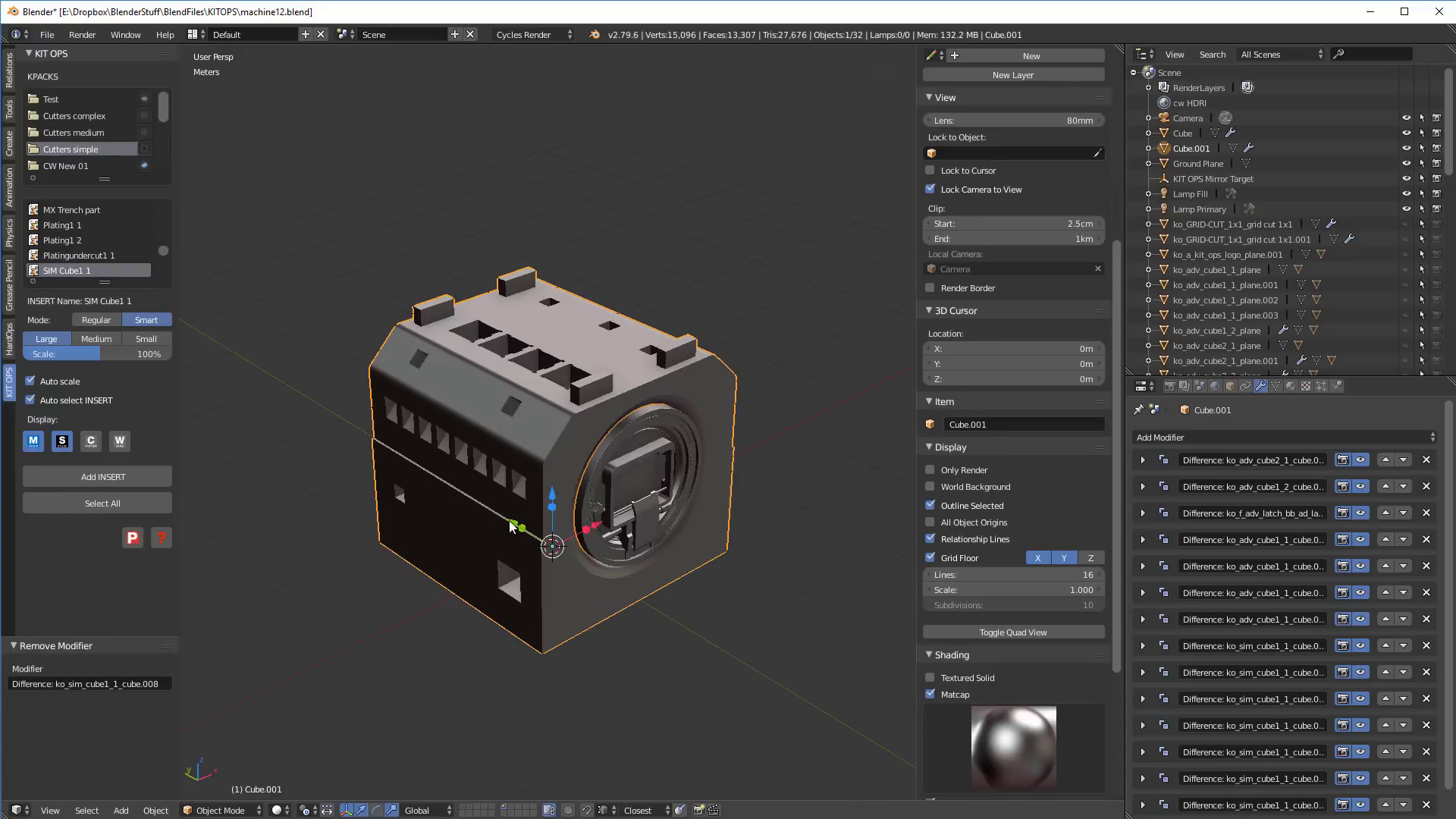
scroll(512, 525, up, 3)
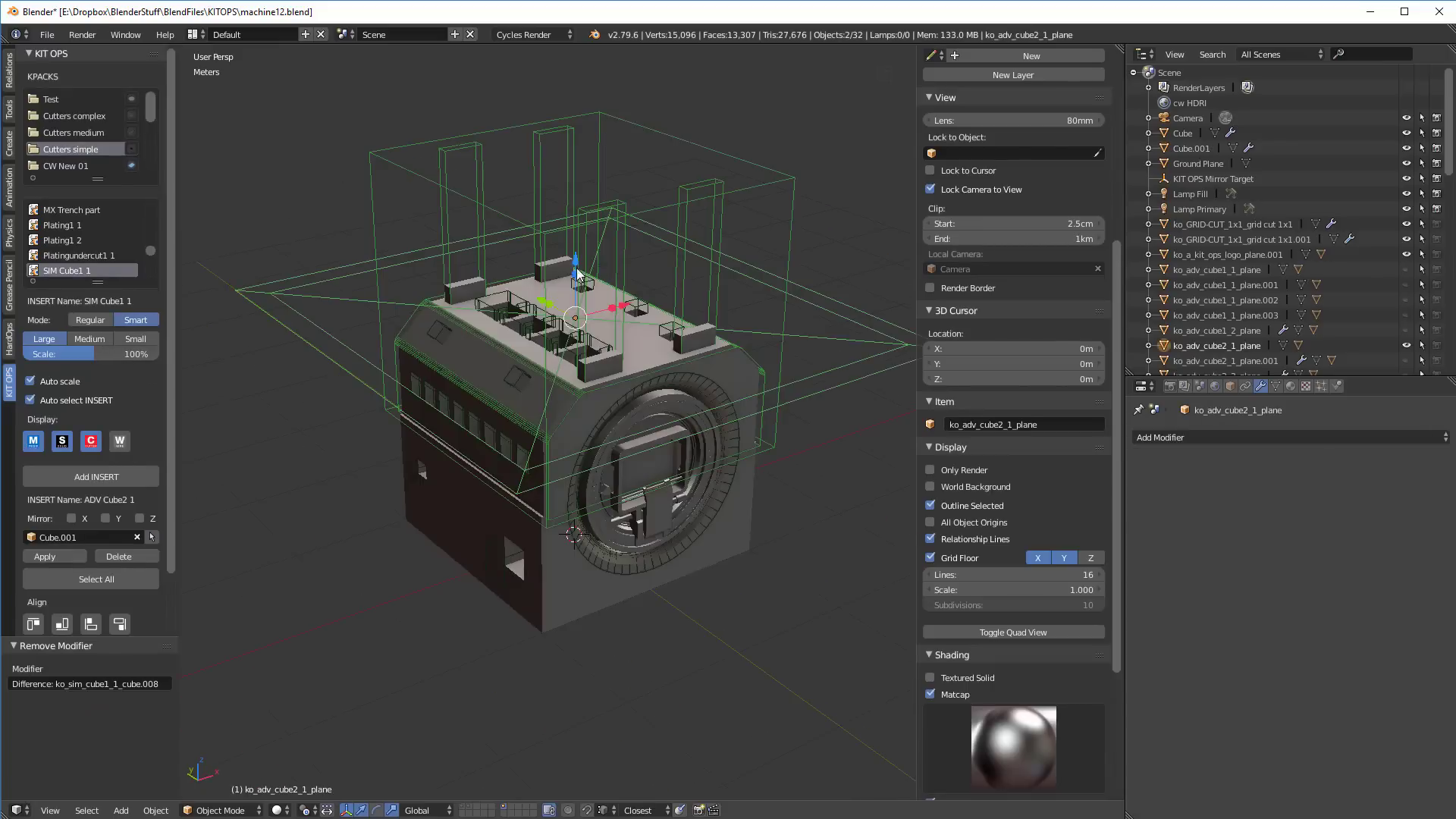
- Enlarge the top ADV Cube2 insert slightly, to scale 1.036
middle_drag(578, 275, 577, 284)
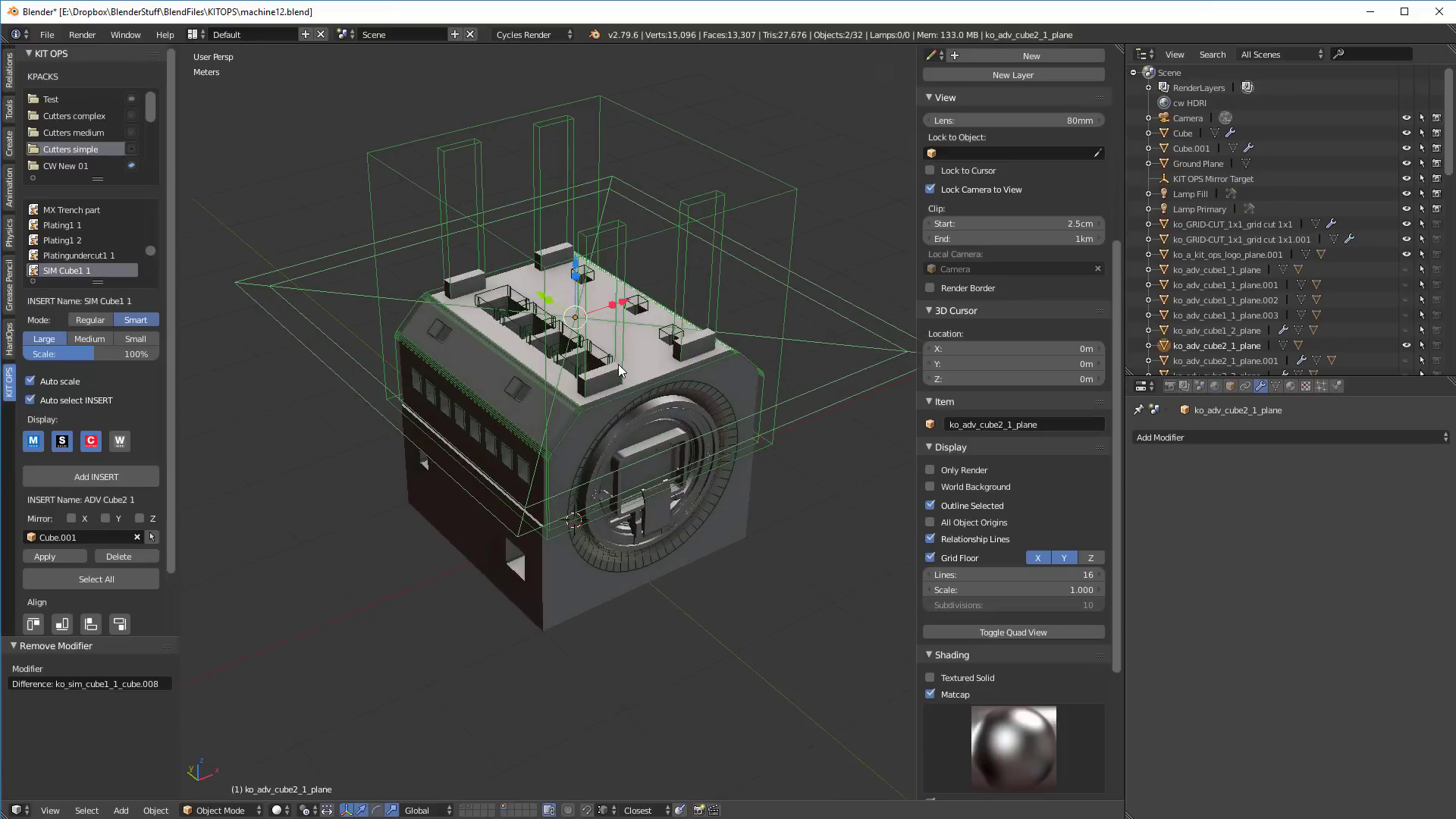
key(s)
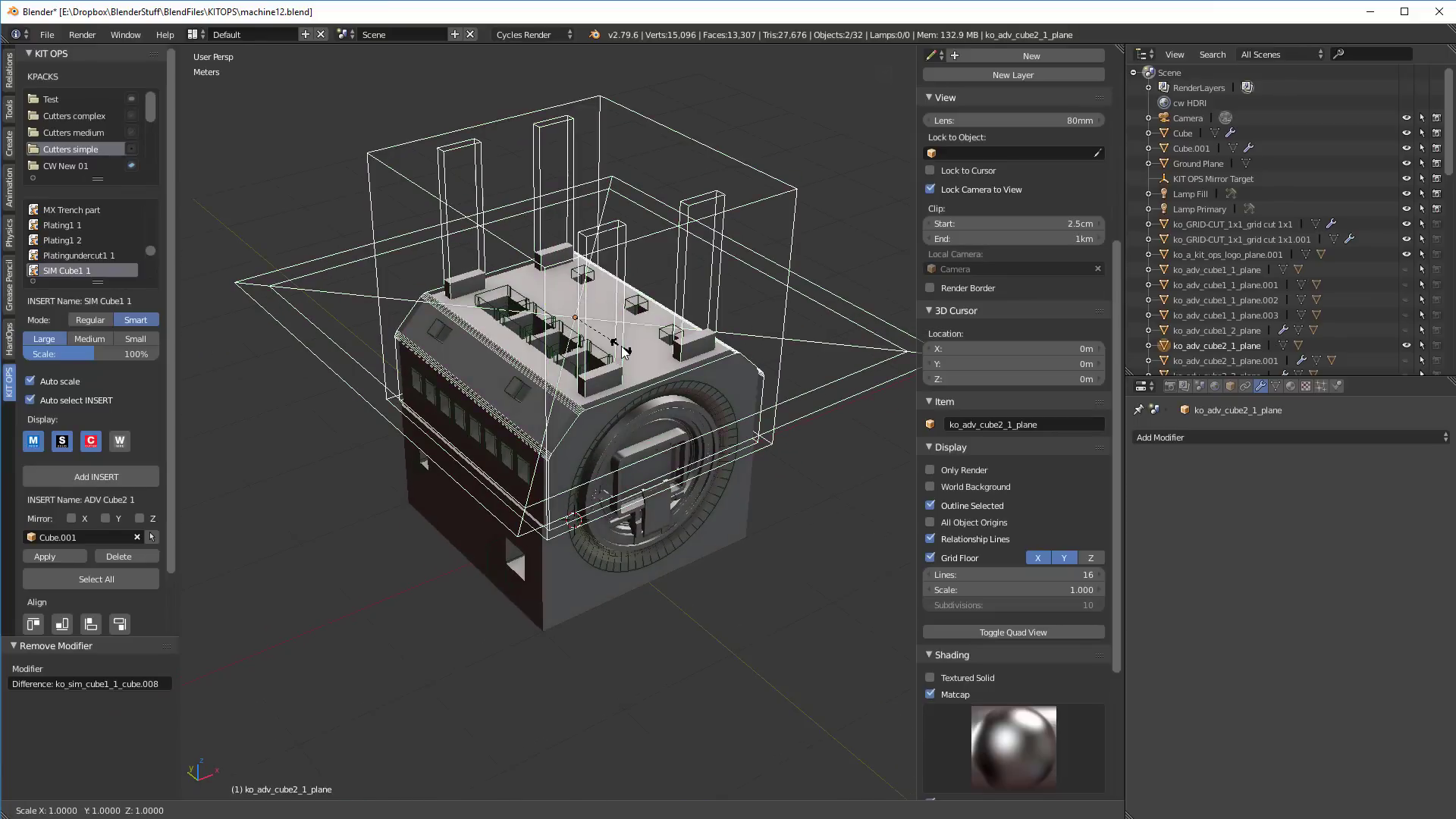
click(627, 351)
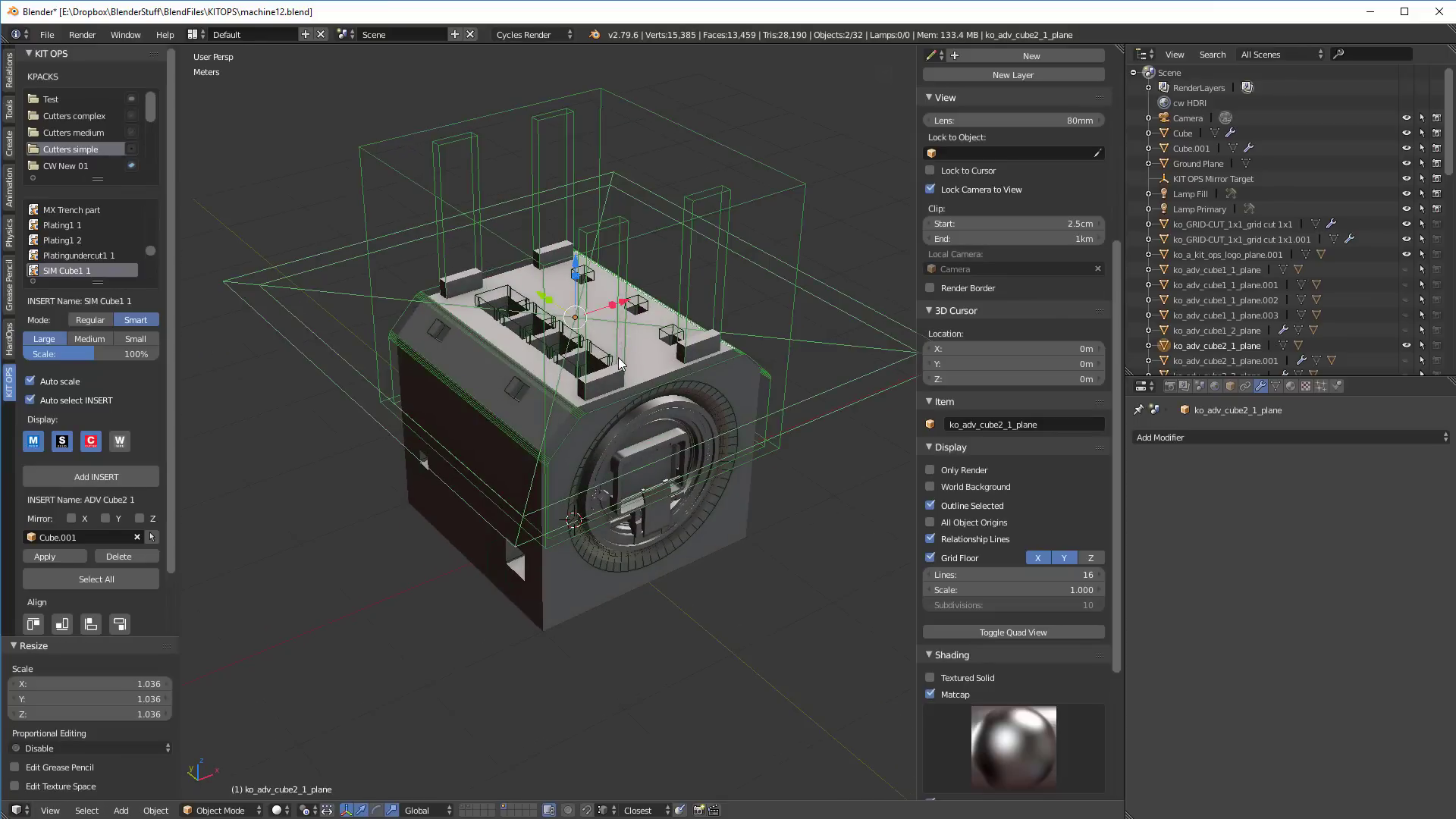
- Deselect all, then select the square SIM cutters on the front face
key(a)
middle_drag(619, 364, 656, 645)
key(a)
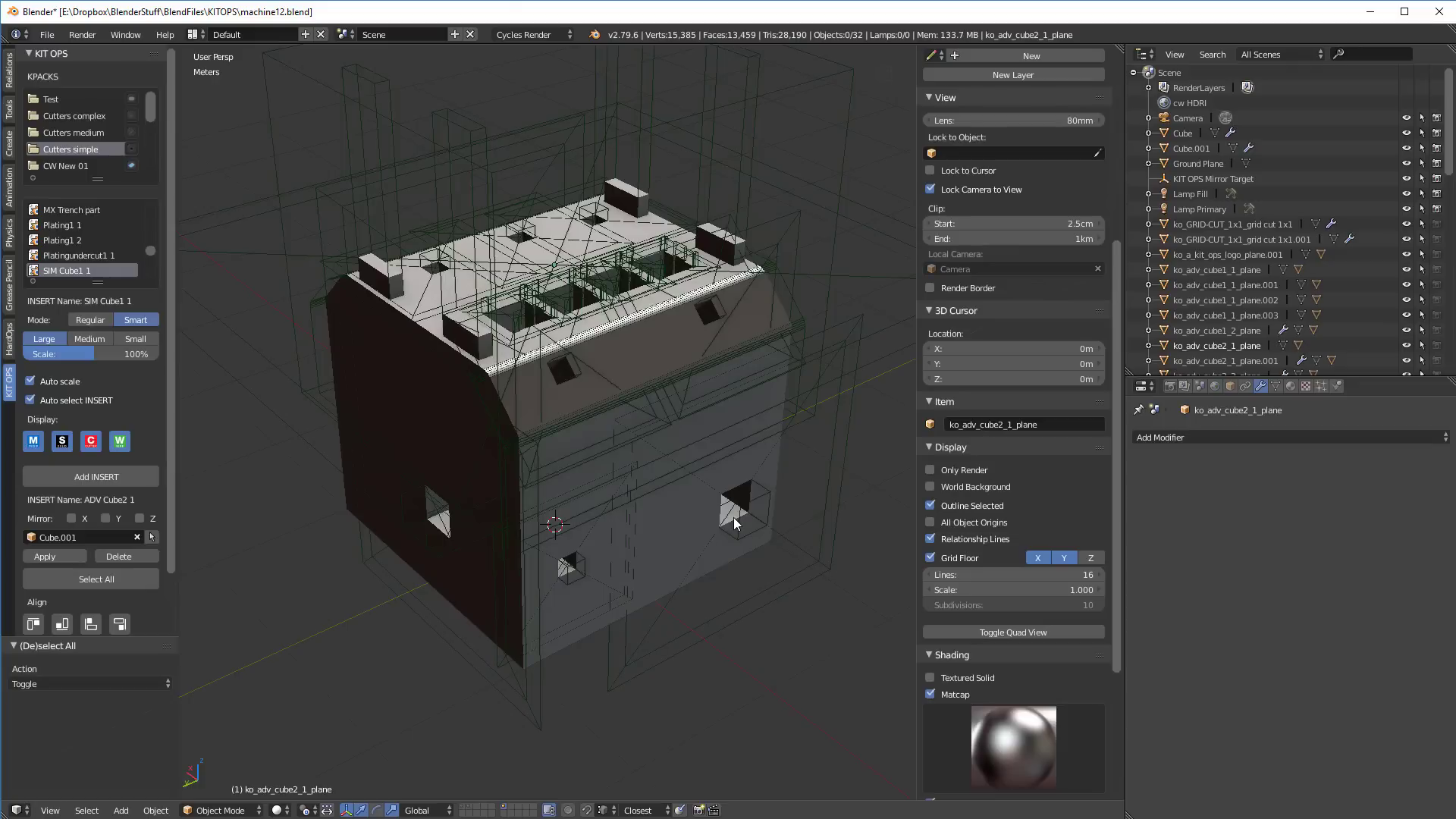
right_click(735, 523)
right_click(740, 524)
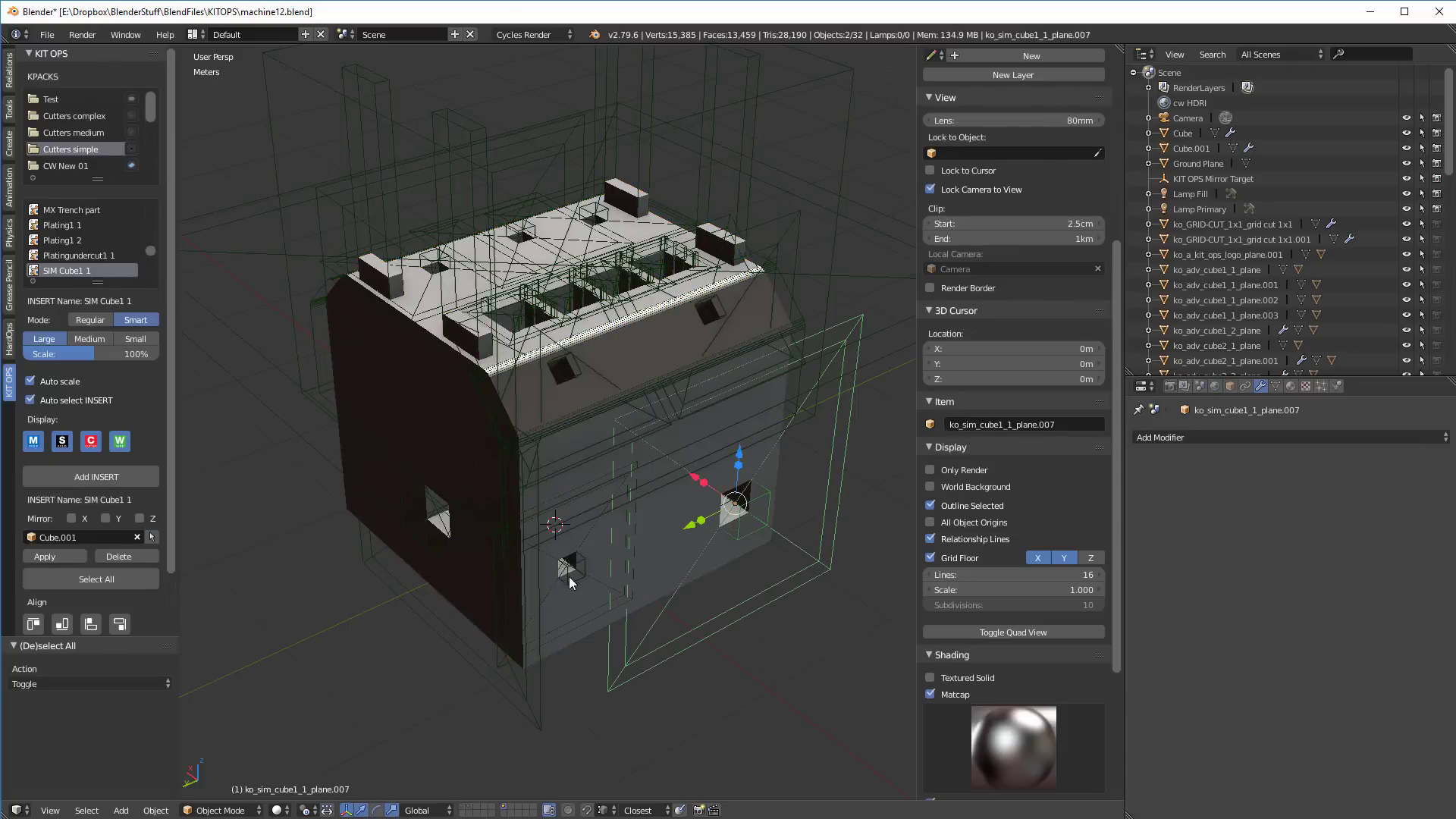
right_click(571, 570)
right_click(429, 518)
- Delete the square cutters, lower the top ADV Cube2 insert 14.9 cm along Z, and inspect
click(151, 556)
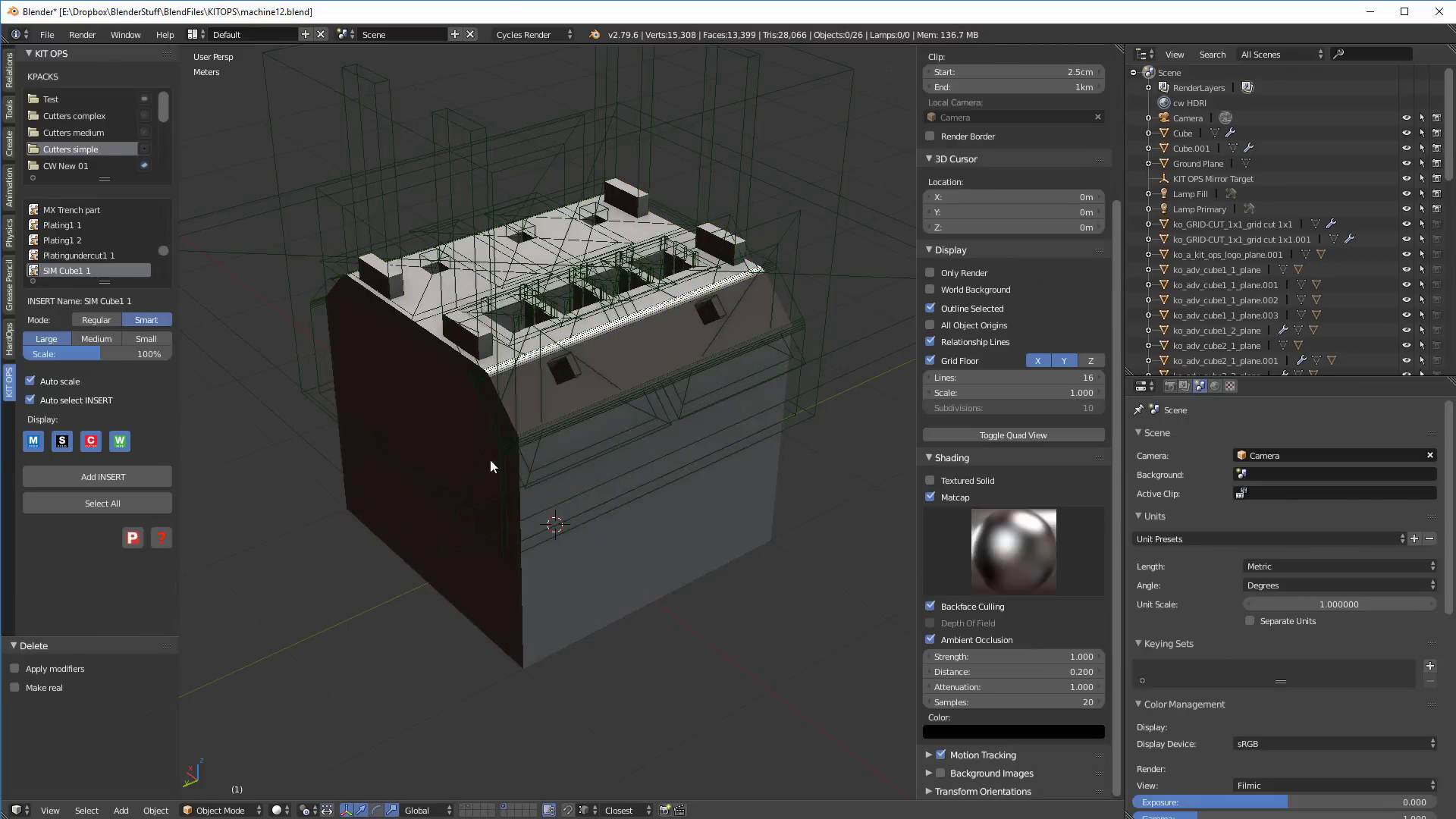
middle_drag(490, 448, 450, 458)
right_click(451, 458)
key(KP_8)
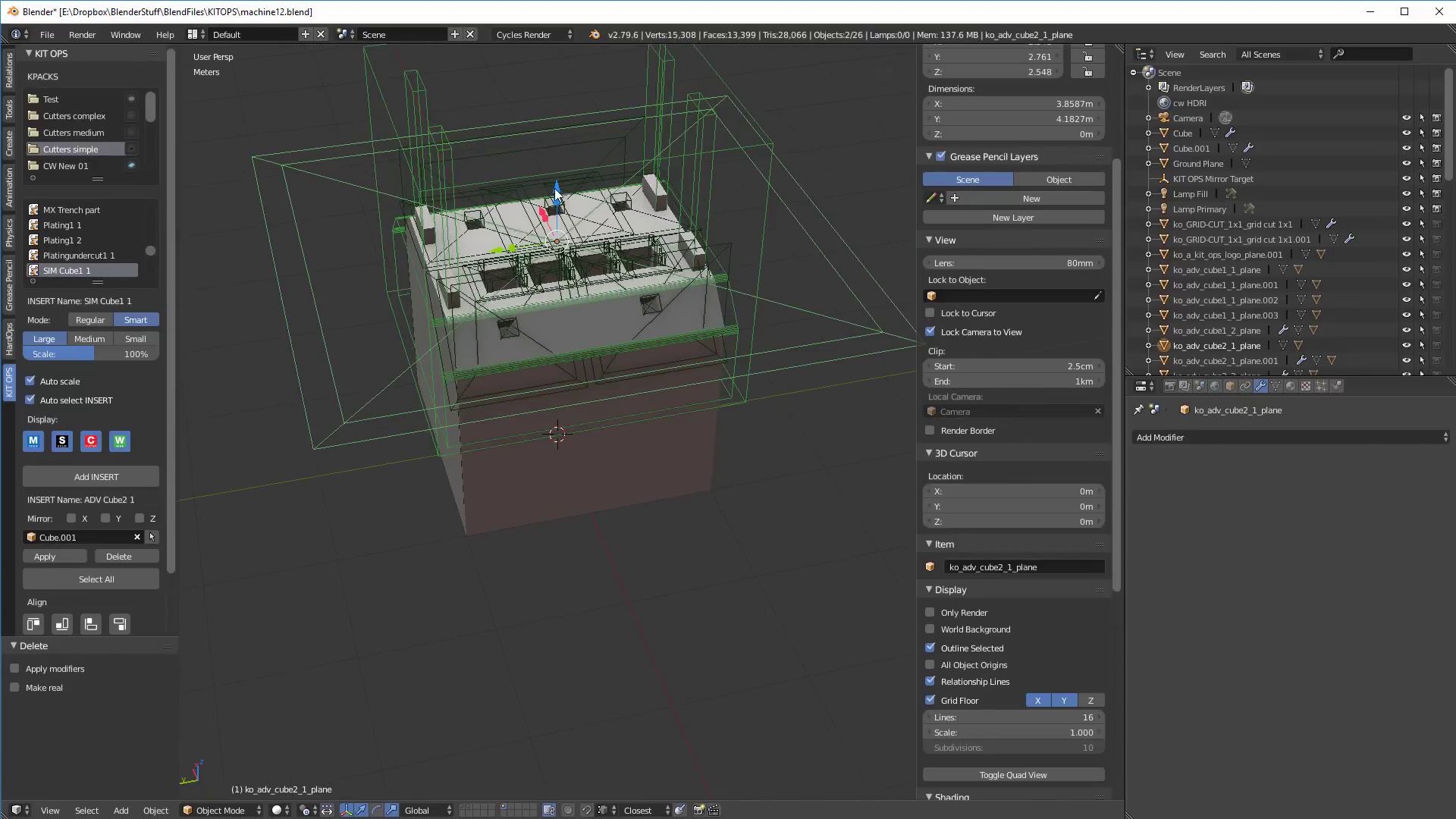
key(g)
key(z)
click(557, 220)
middle_drag(557, 220, 572, 322)
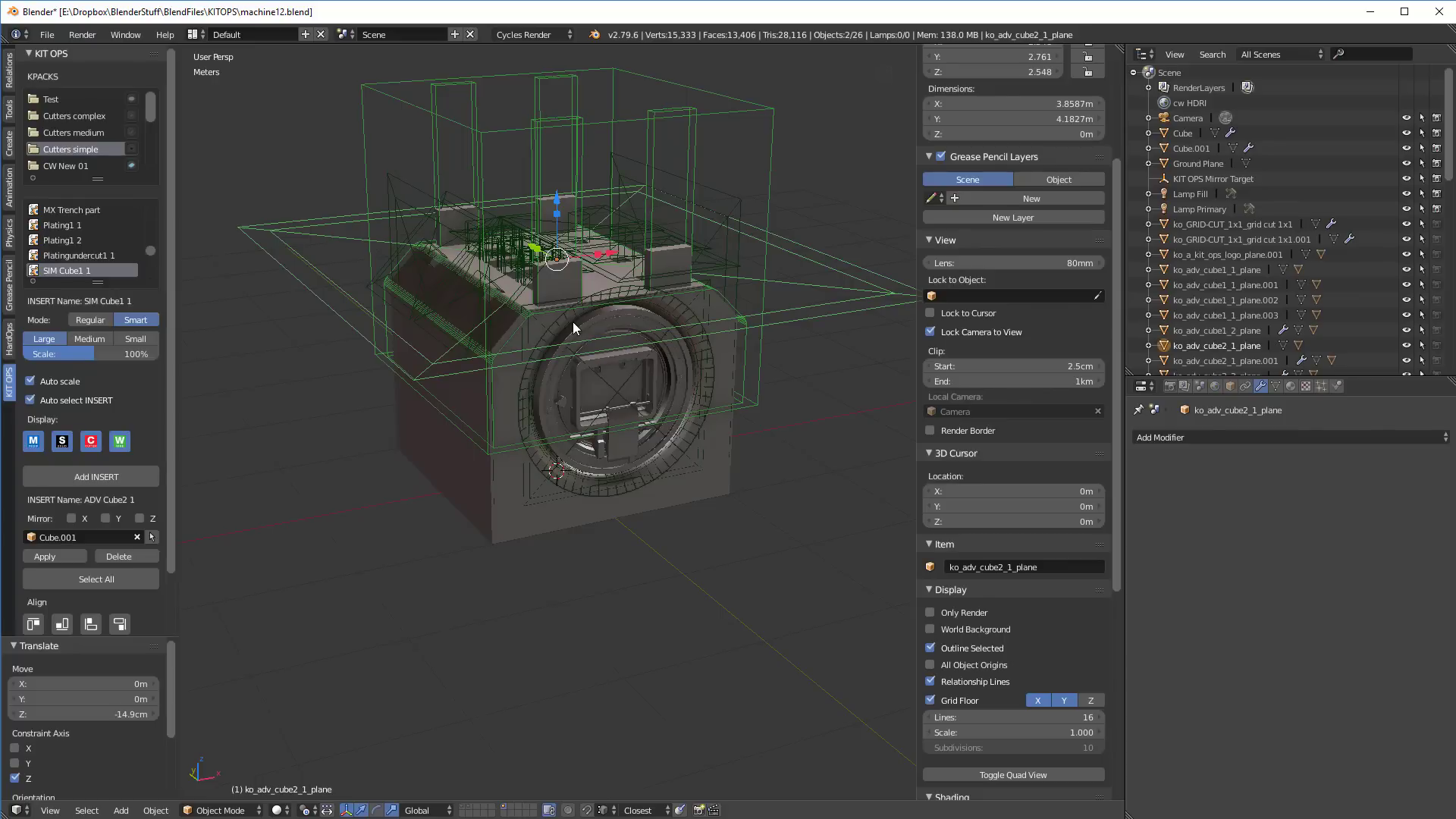
middle_drag(458, 466, 589, 332)
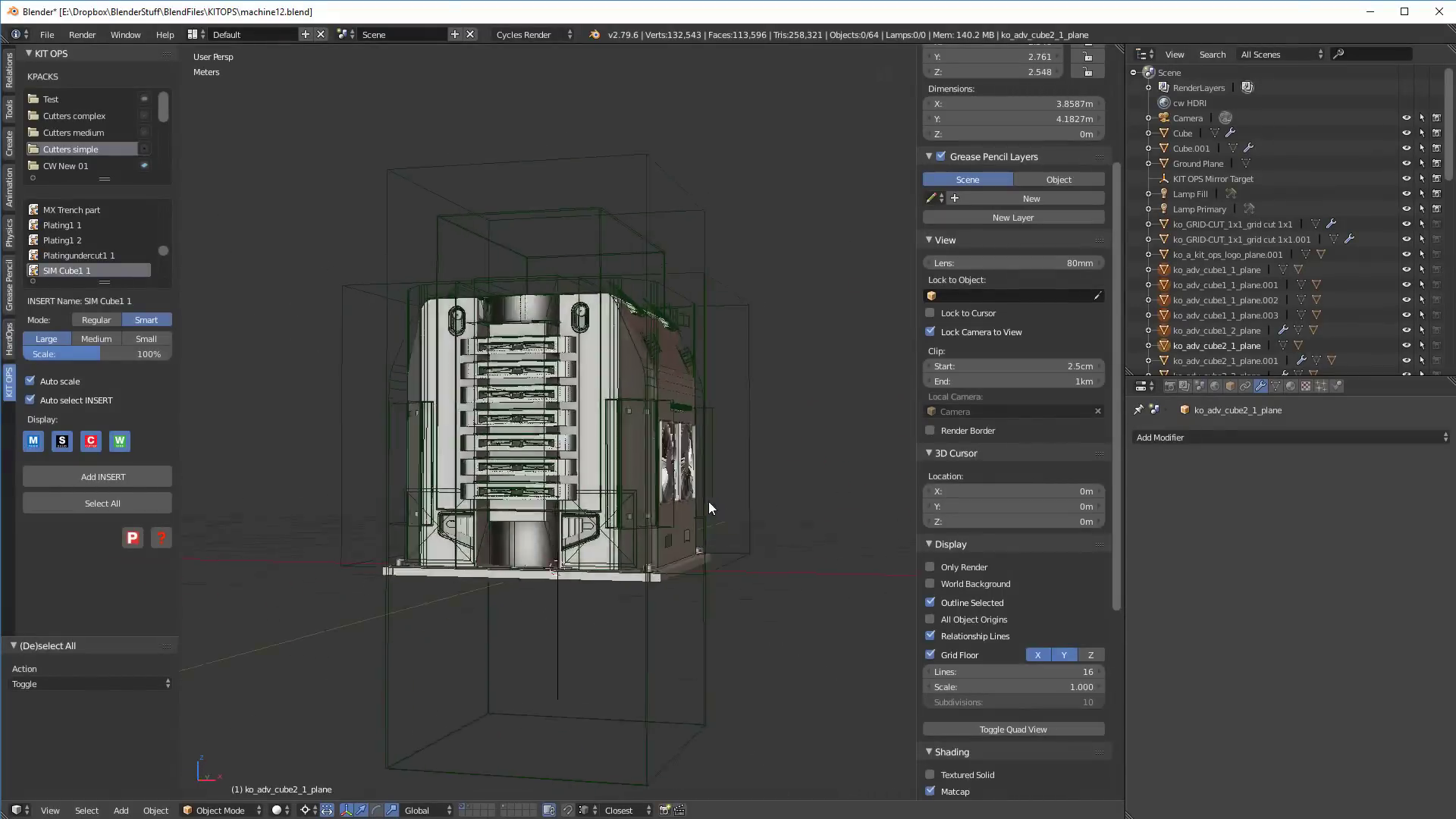
- Select all KIT OPS inserts, scale them up by 3.988, then select the plain base Cube
middle_drag(708, 502, 762, 490)
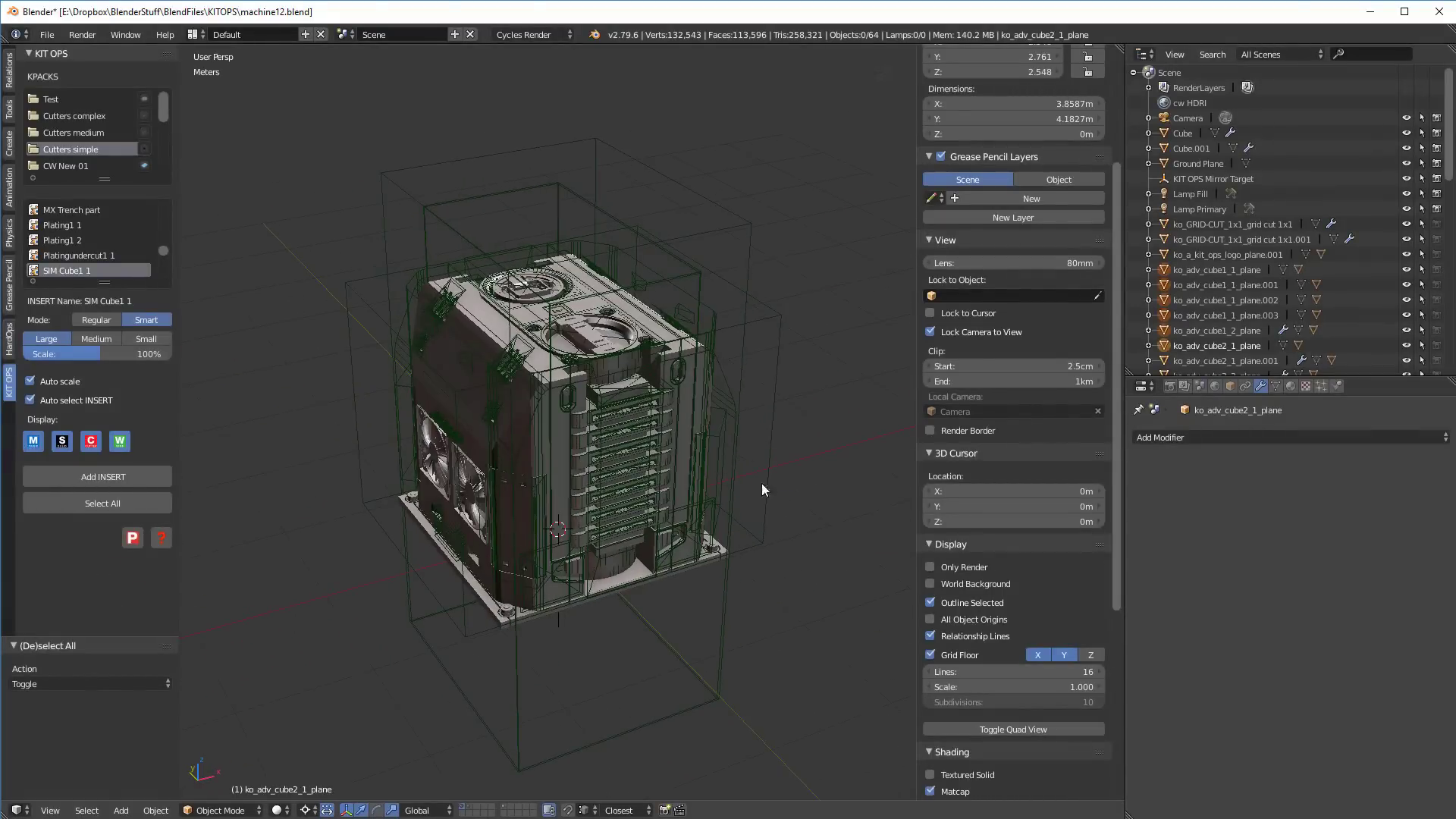
click(105, 505)
middle_drag(425, 530, 574, 543)
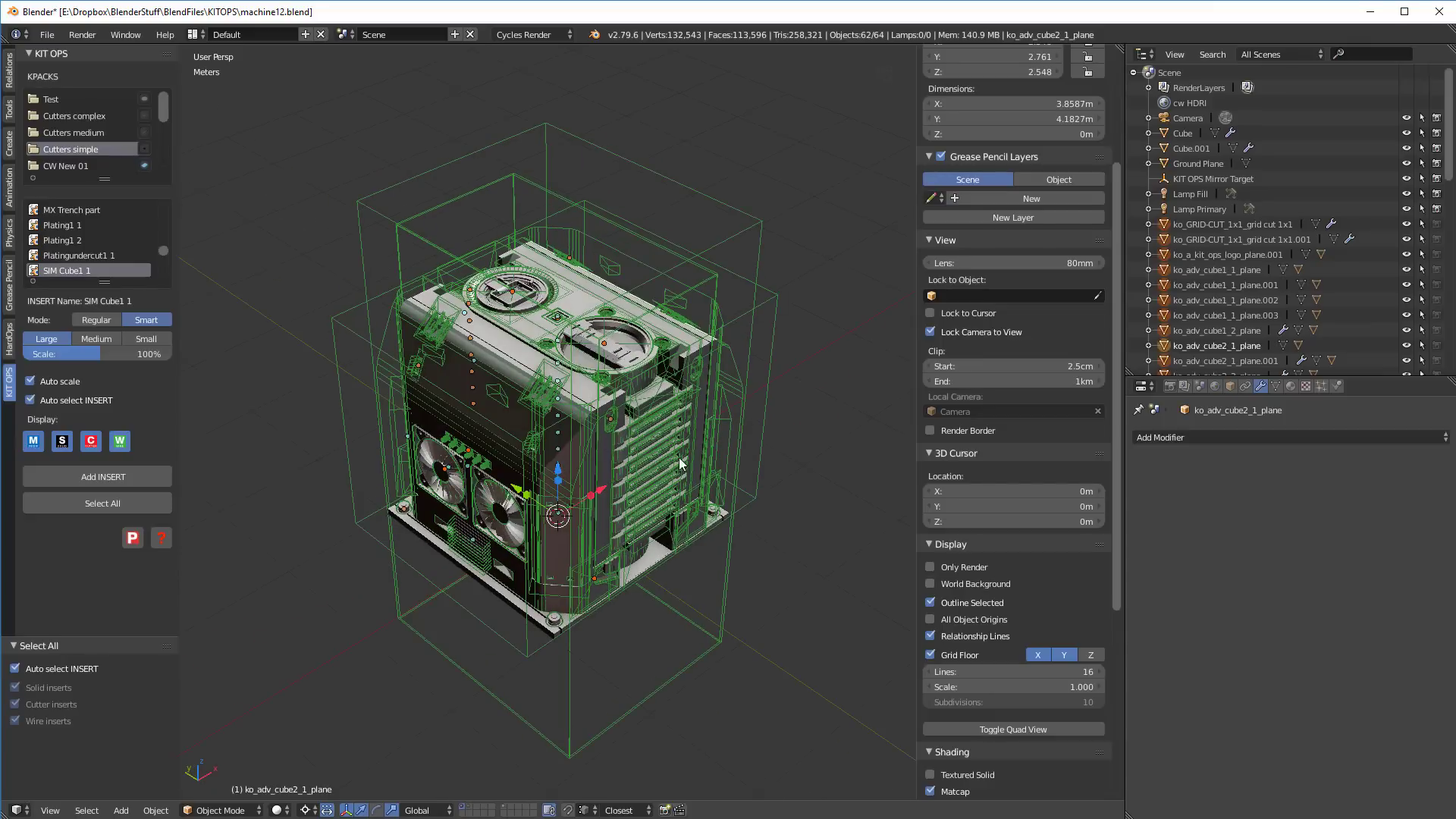
key(s)
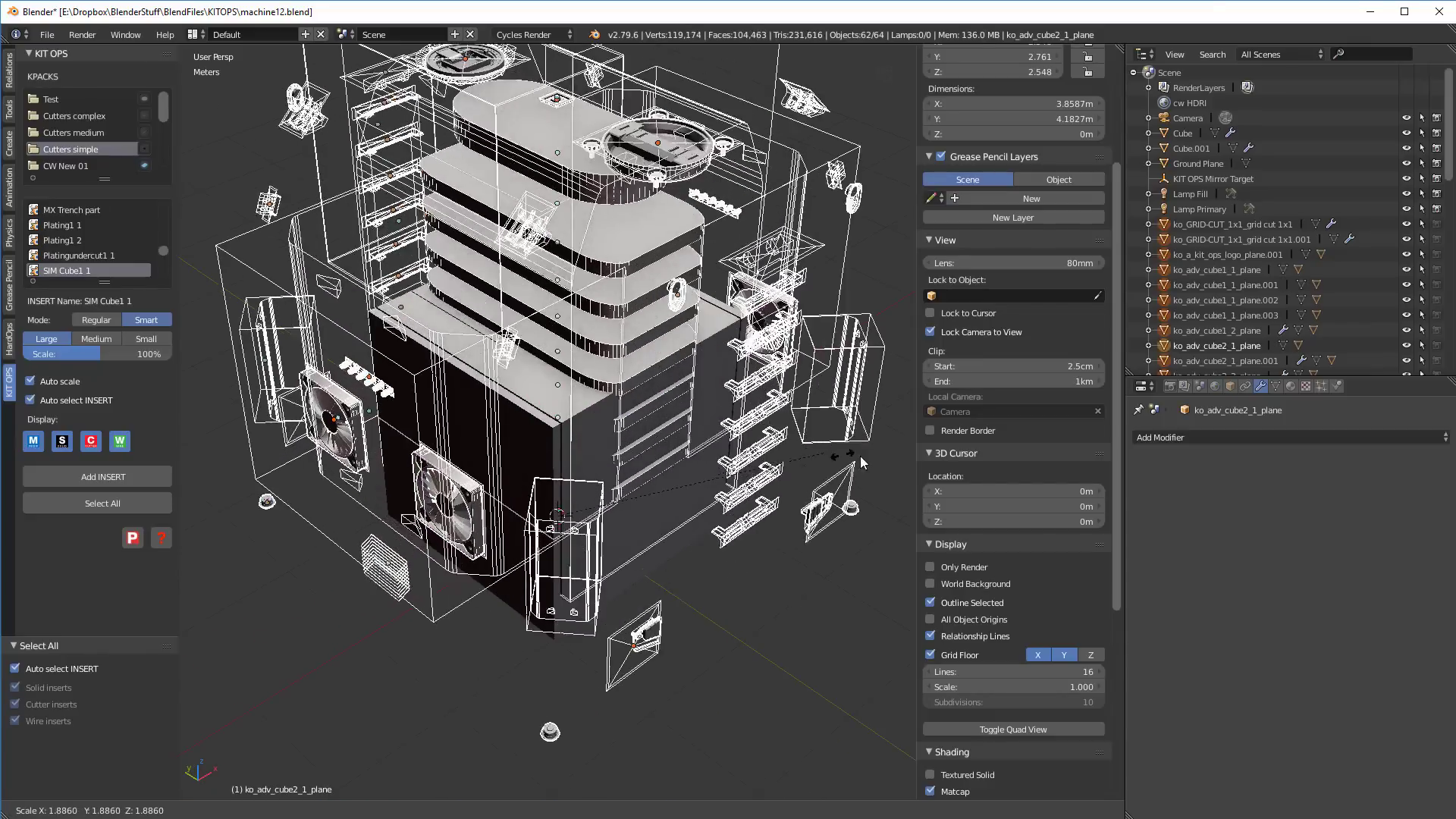
click(1120, 469)
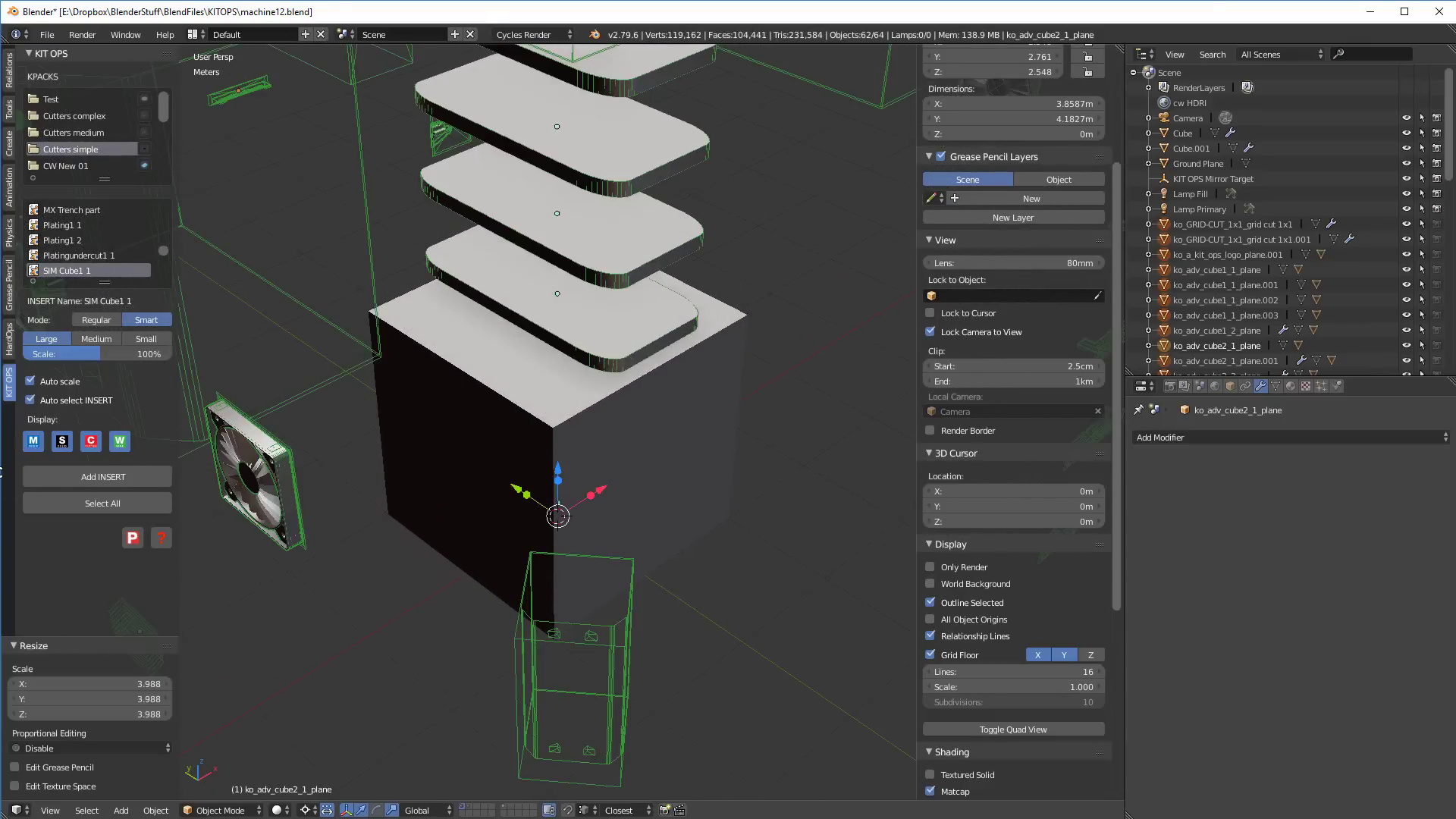
middle_drag(799, 448, 849, 407)
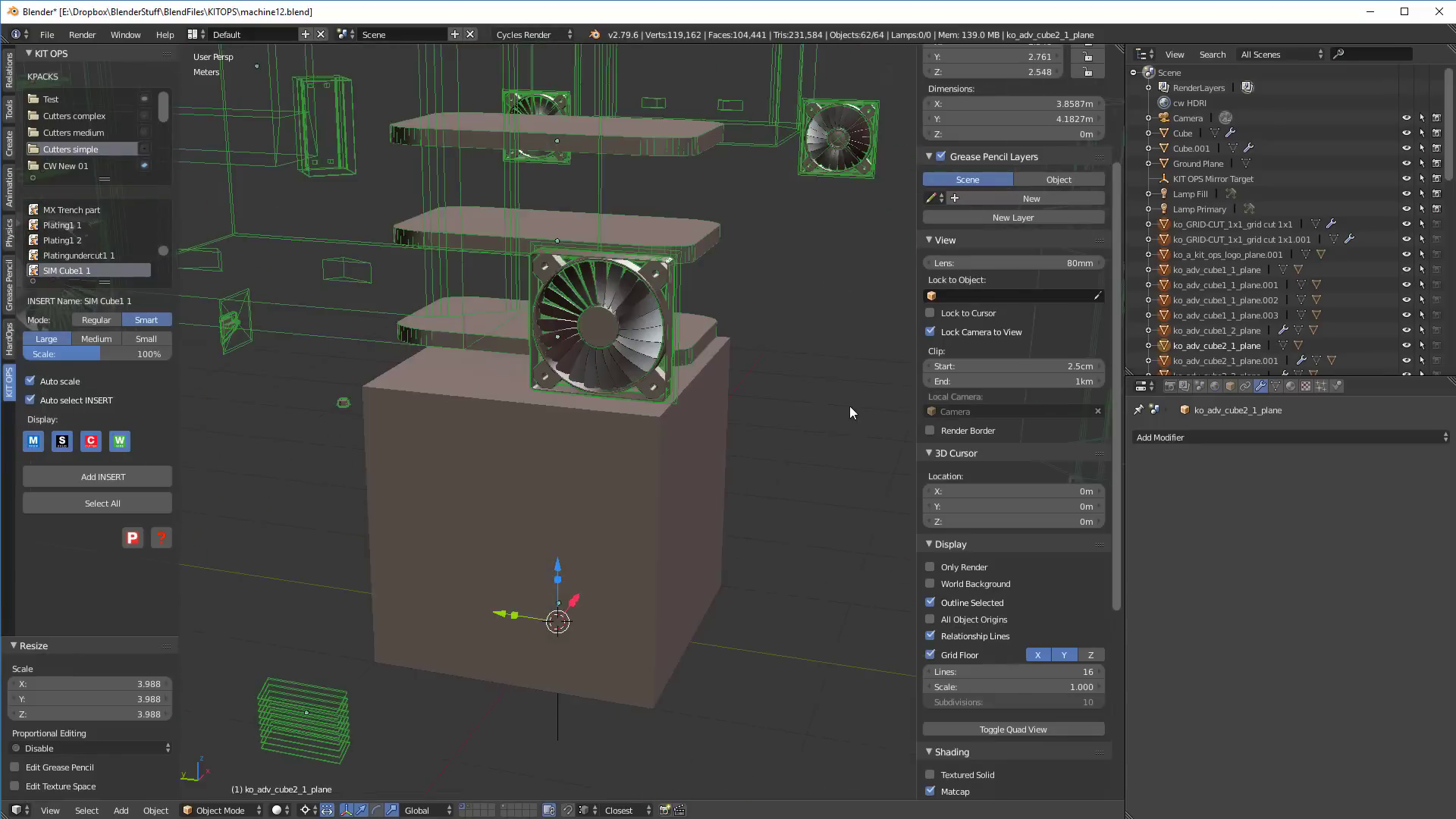
right_click(634, 498)
middle_drag(648, 499, 705, 489)
- Unhide all objects in machine11.blend and orbit around the assembled machine box with its cutter wireframes
scroll(1345, 616, down, 2)
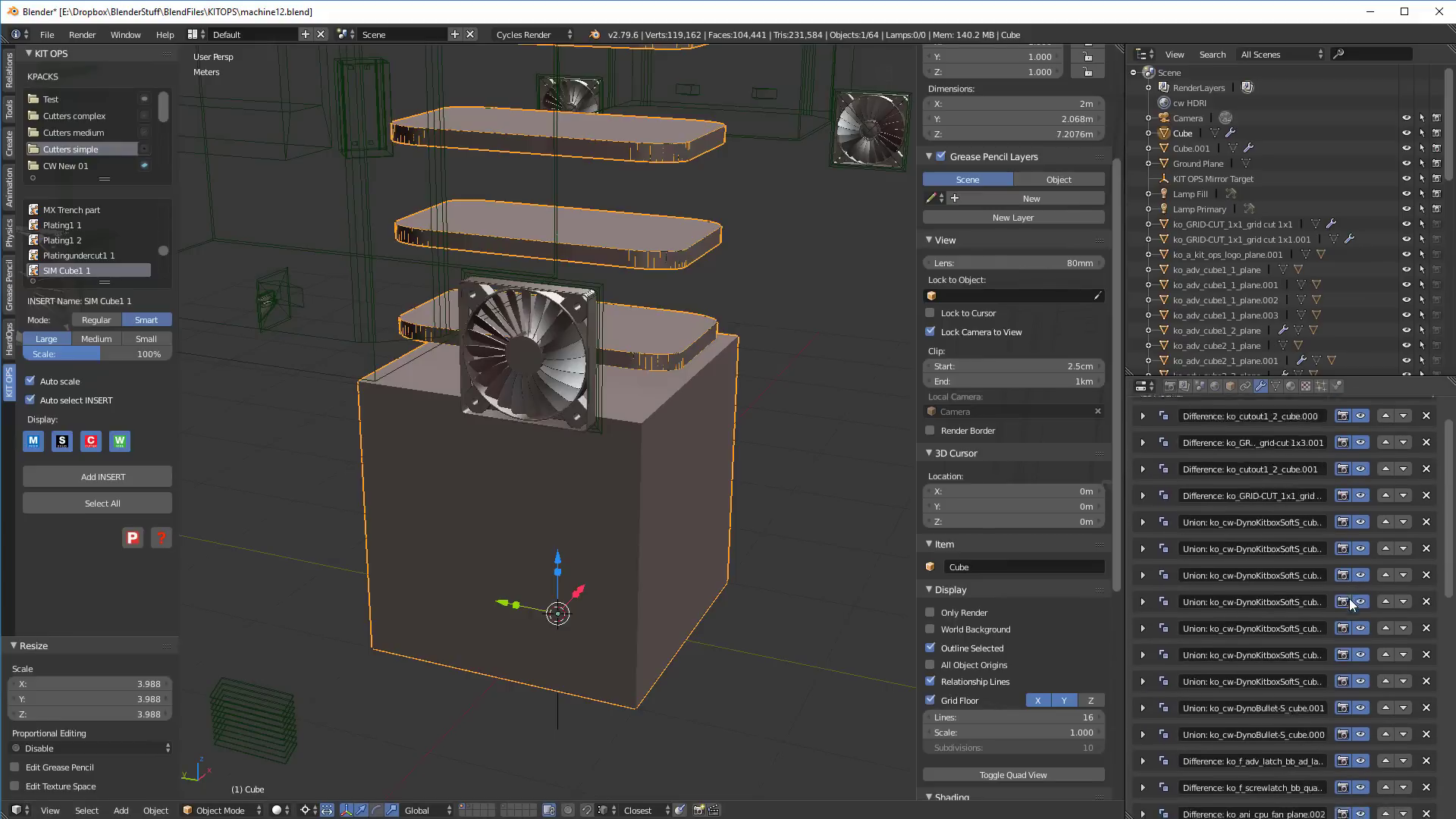
scroll(1345, 607, up, 2)
middle_drag(712, 462, 651, 462)
key(alt+h)
scroll(647, 453, down, 4)
scroll(647, 453, up, 2)
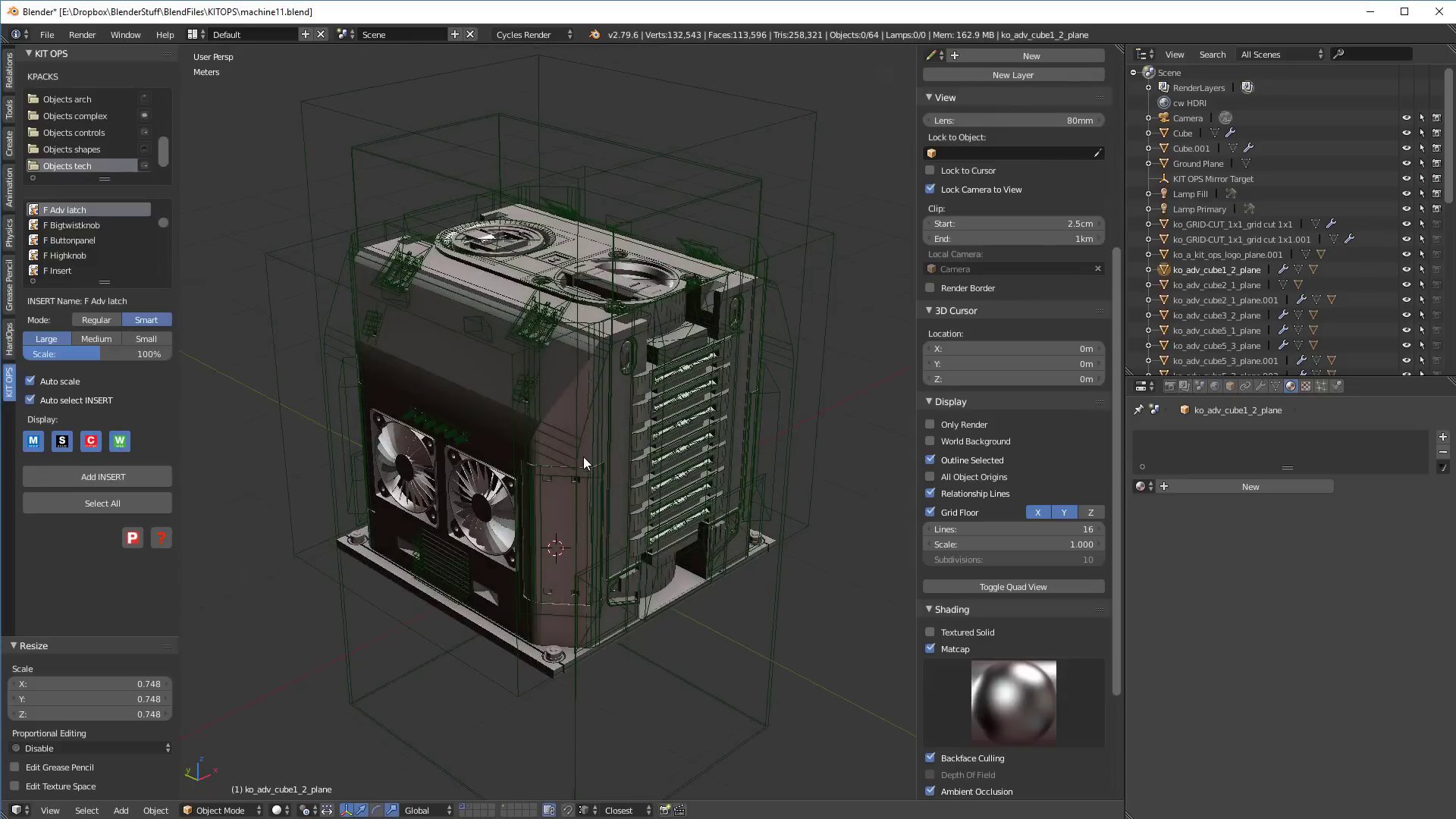
middle_drag(584, 457, 570, 487)
- Toggle the wire inserts off and back on, and select the side ADV Cube3 insert
click(122, 443)
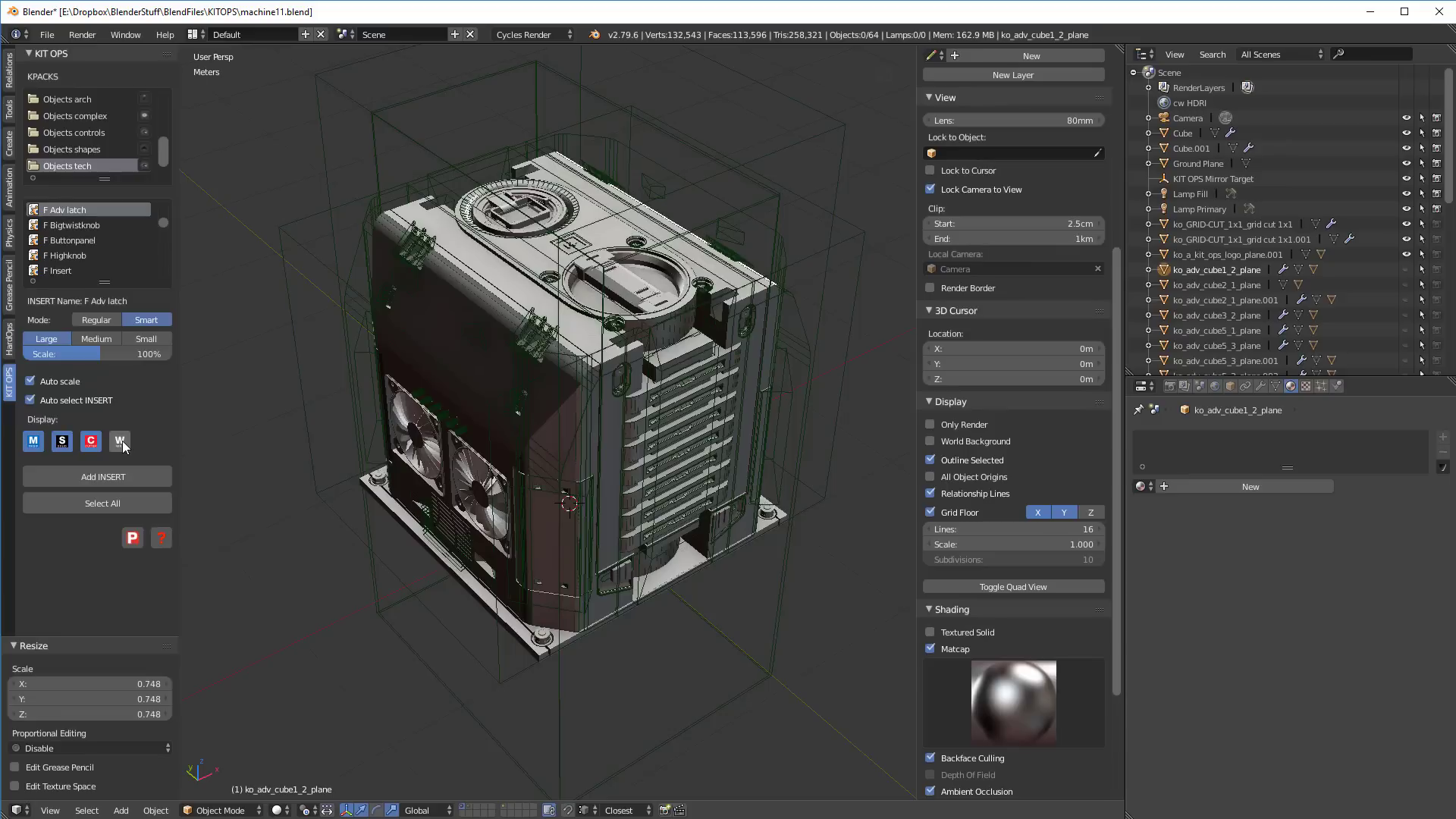
click(123, 443)
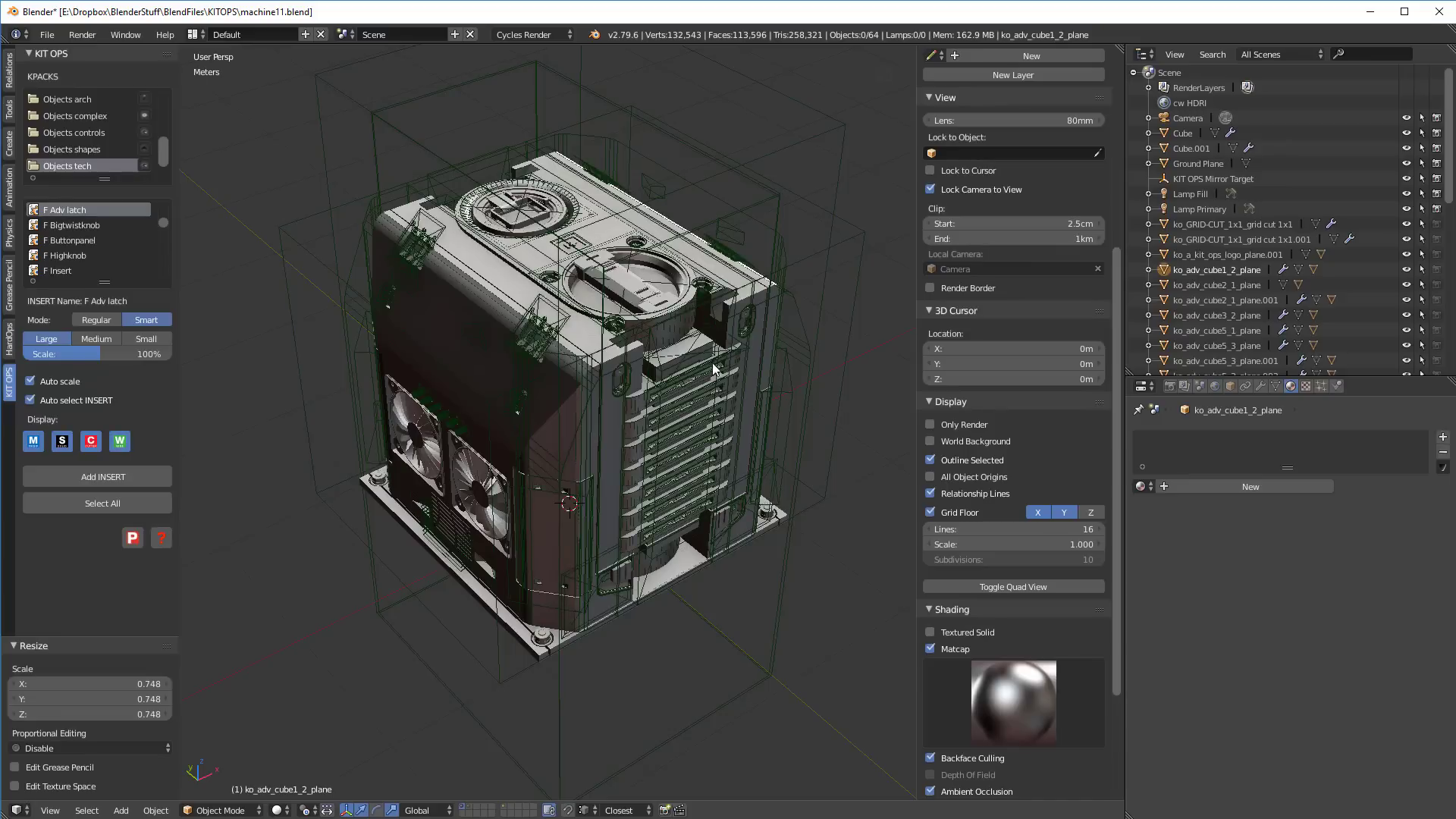
scroll(713, 363, up, 4)
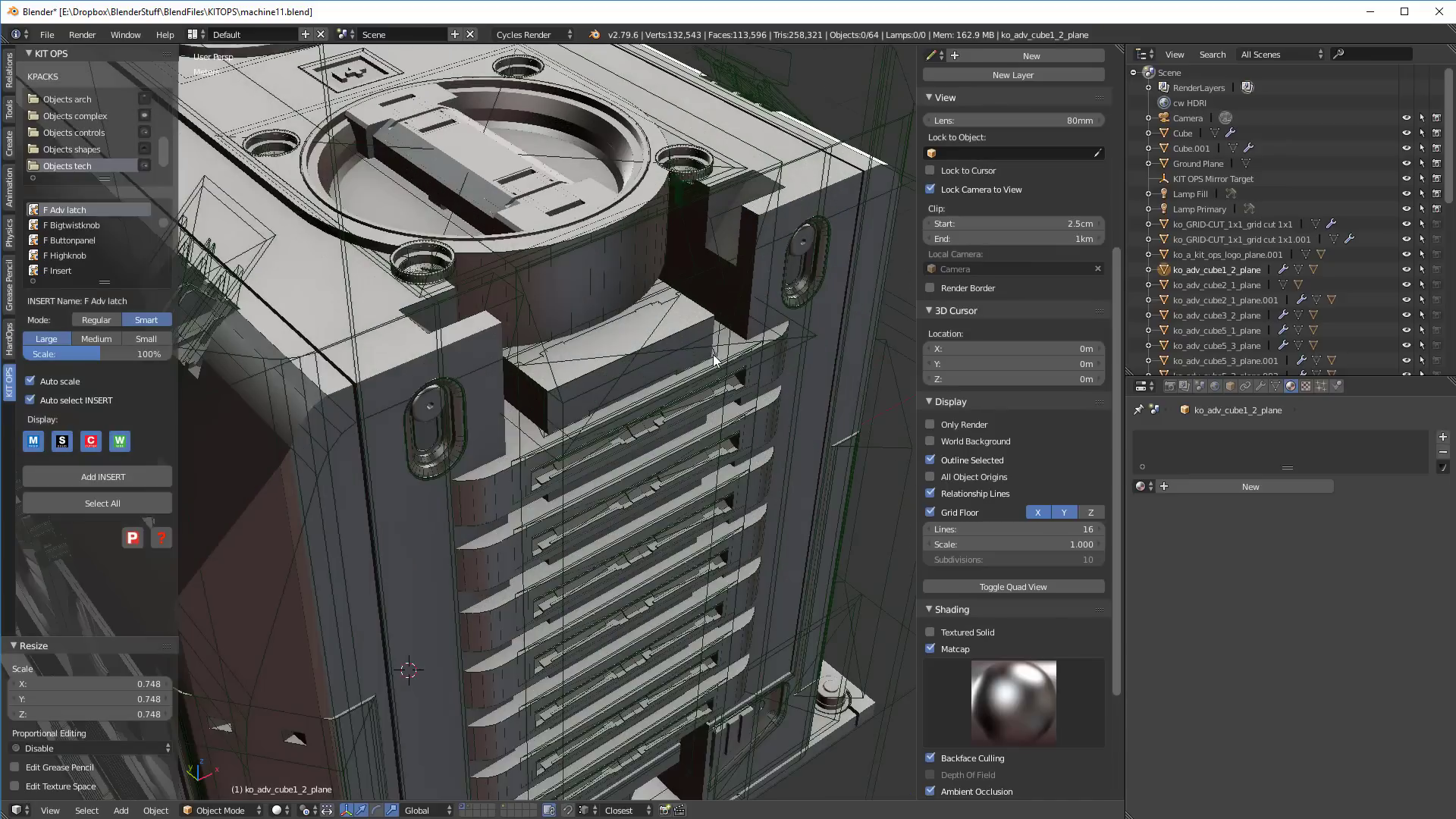
click(652, 354)
scroll(662, 382, down, 7)
scroll(653, 374, up, 2)
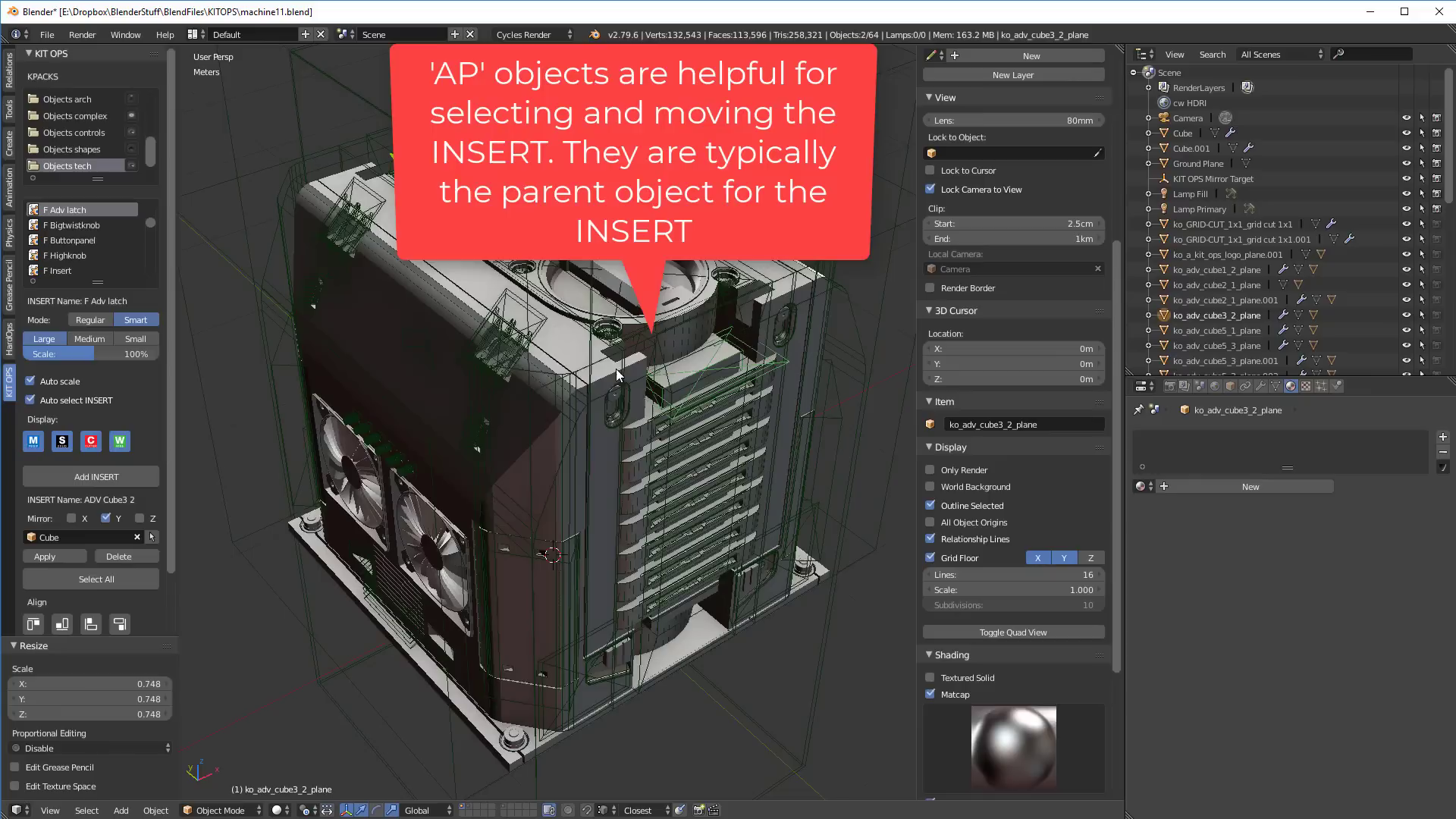
- Hide the wire, cutter, solid and mesh inserts in turn, leaving only the plain cube
click(119, 442)
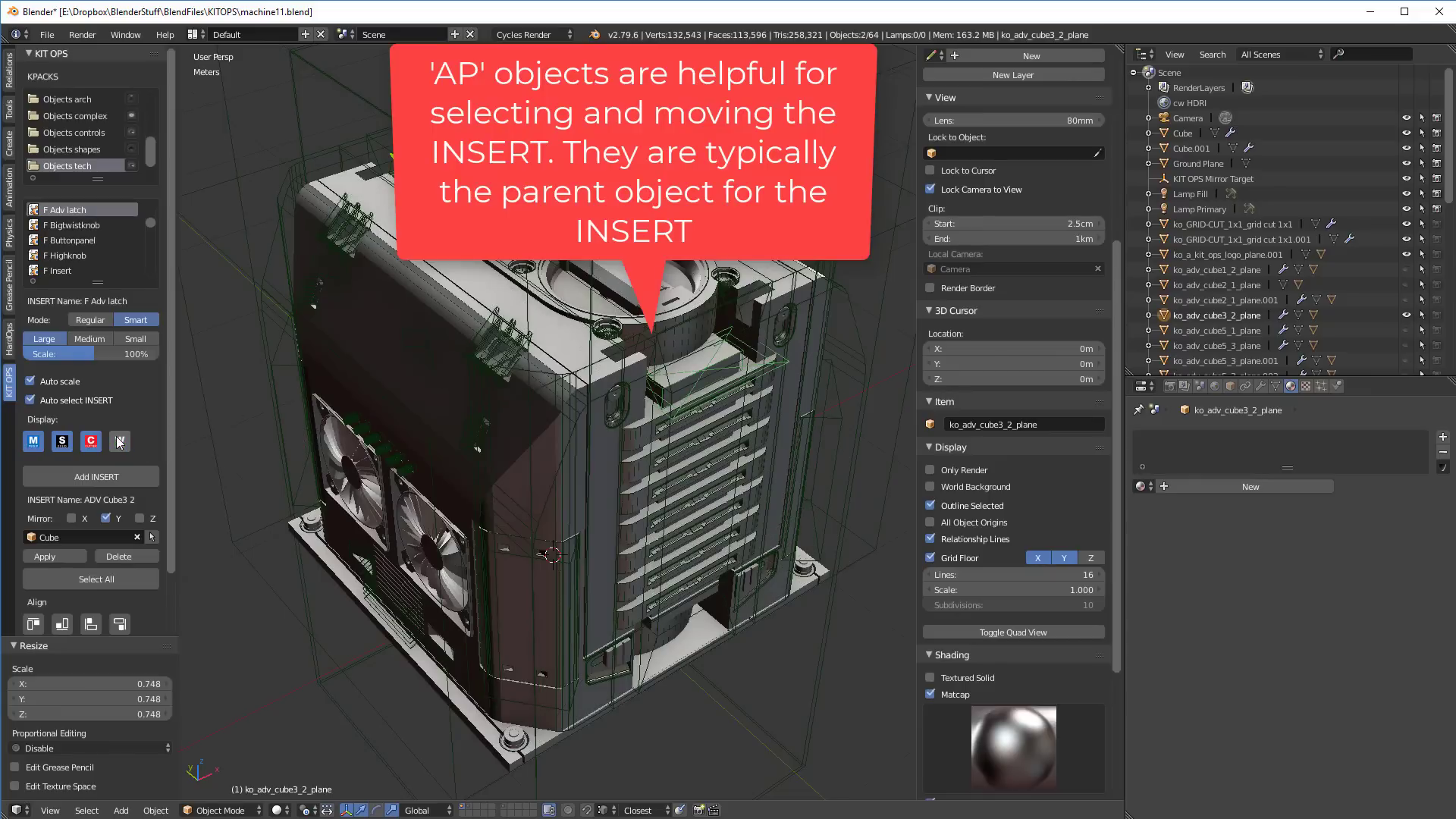
click(91, 446)
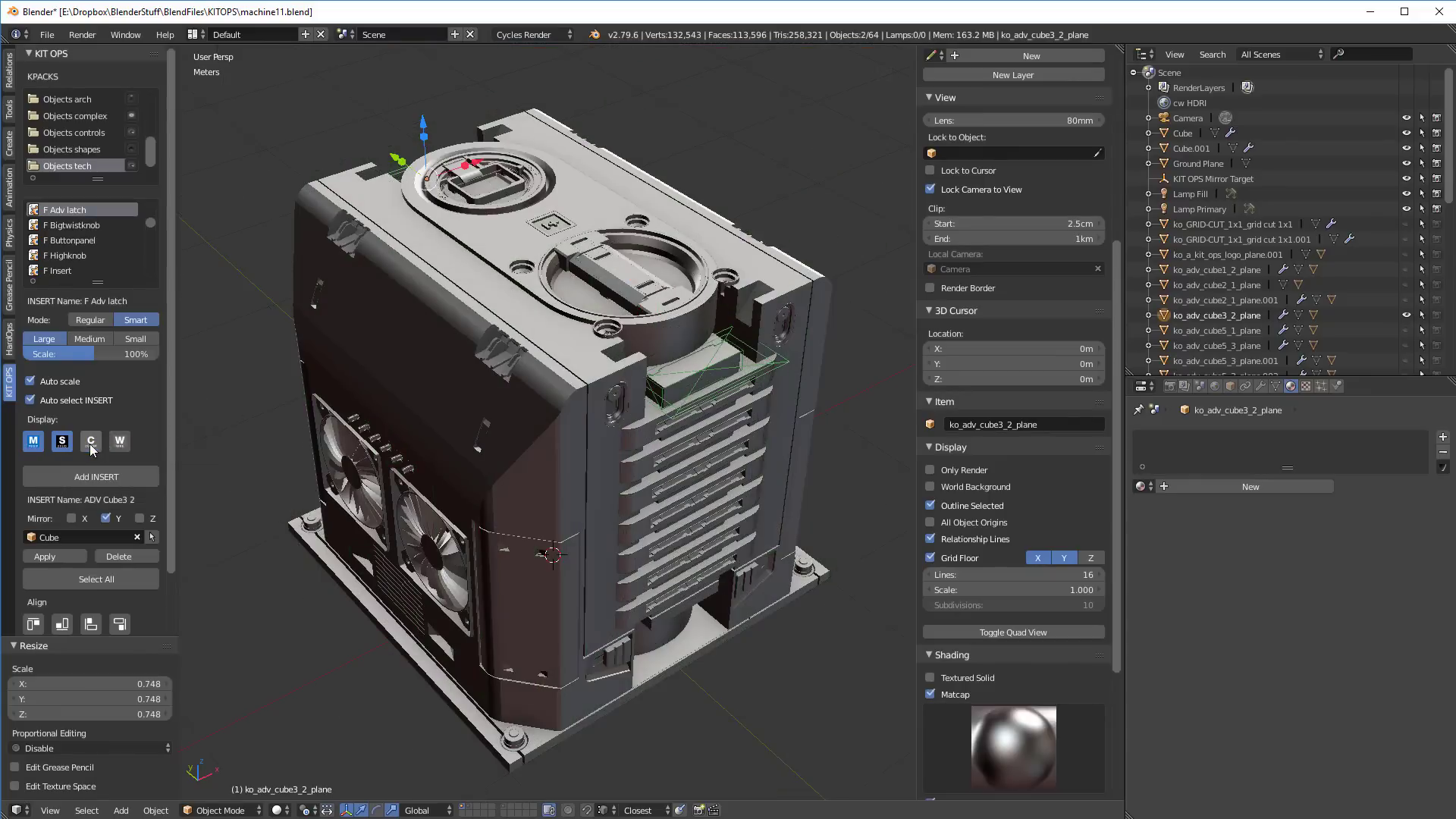
middle_drag(515, 430, 402, 456)
key(a)
click(62, 449)
click(33, 446)
mouse_move(561, 499)
middle_down()
mouse_move(553, 367)
mouse_move(549, 510)
middle_up()
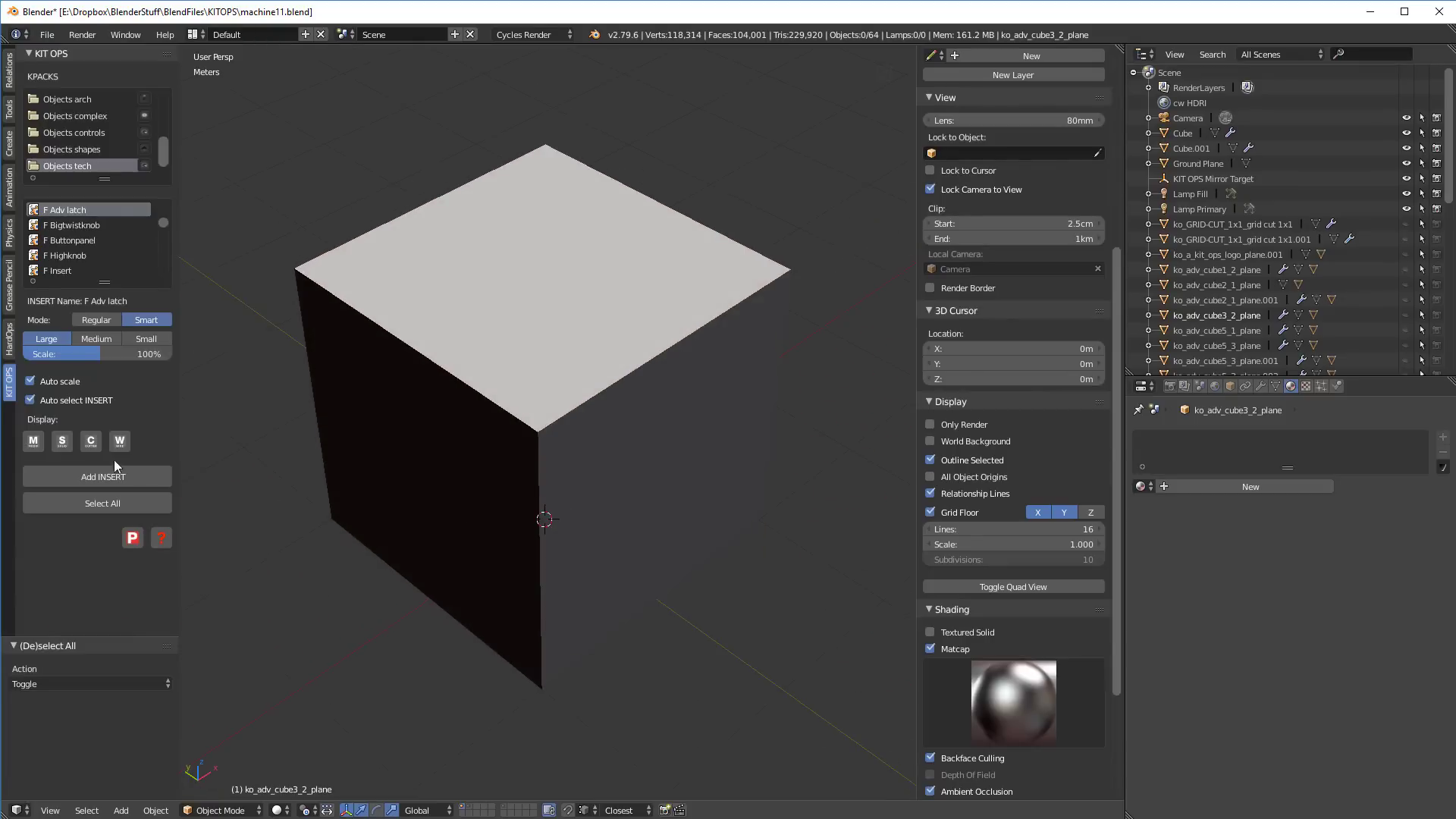
- Show the mesh, solid, cutter and wire inserts again on the machine box
click(33, 442)
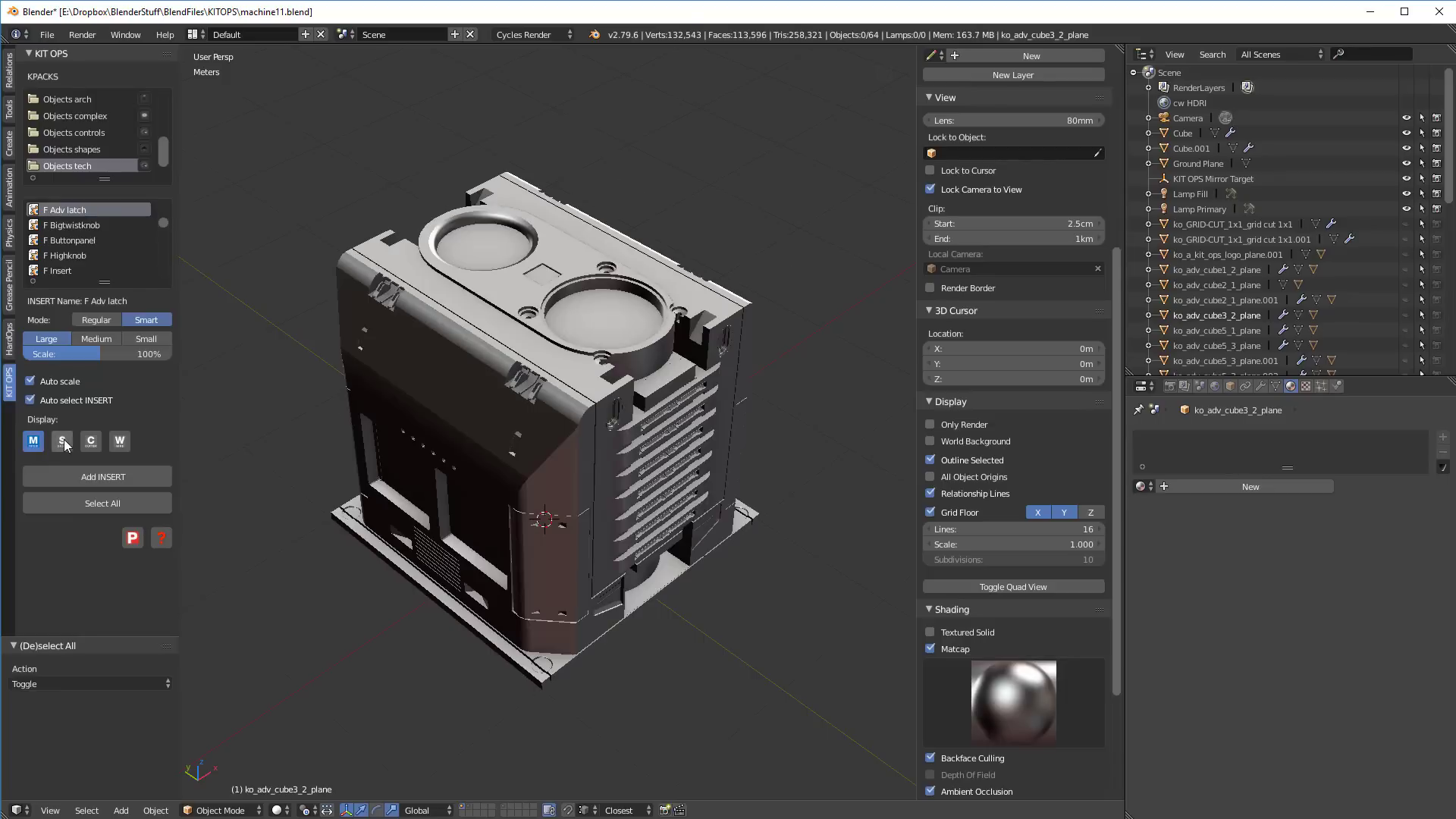
click(62, 442)
middle_drag(364, 455, 440, 417)
click(91, 441)
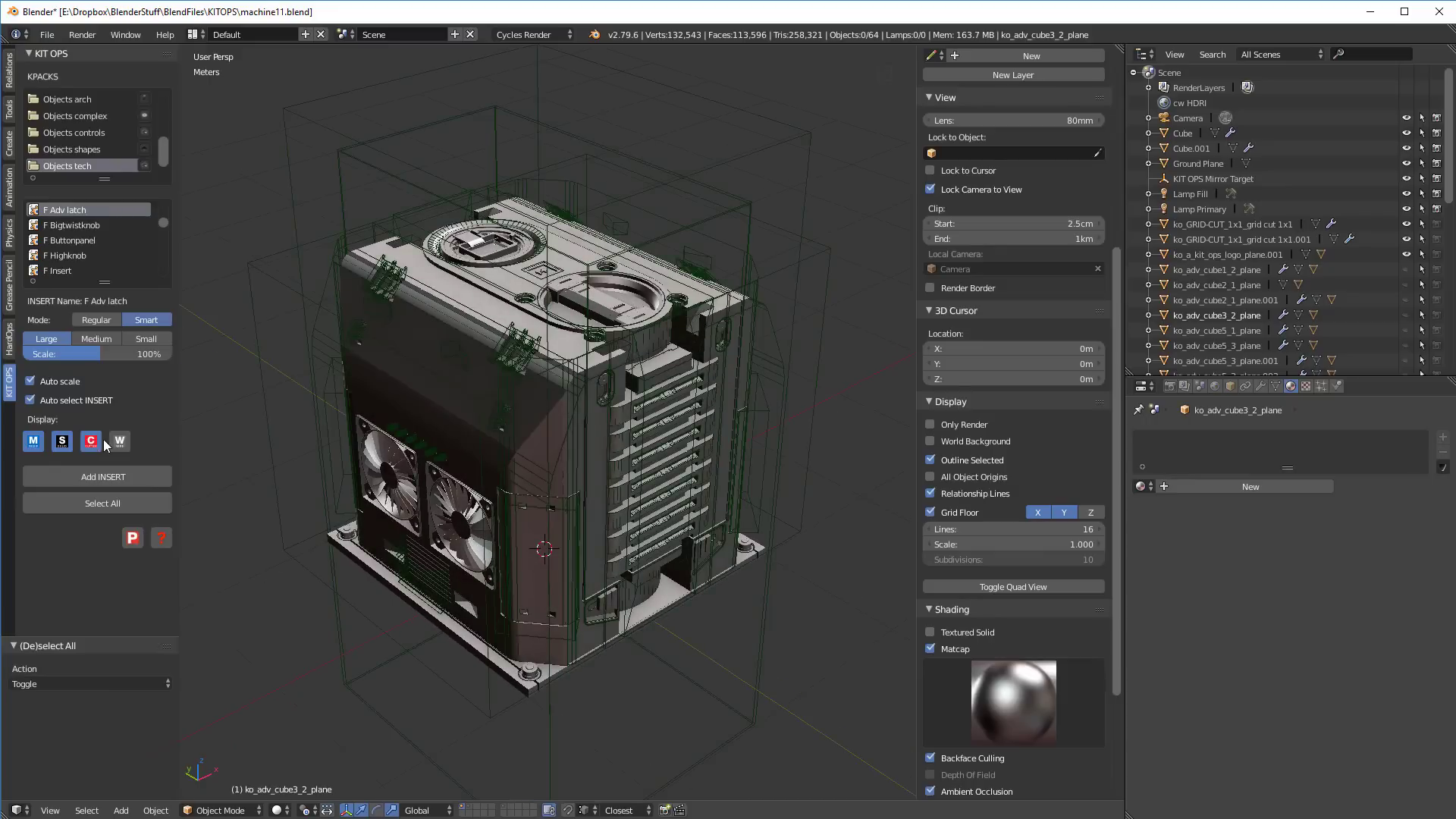
click(119, 441)
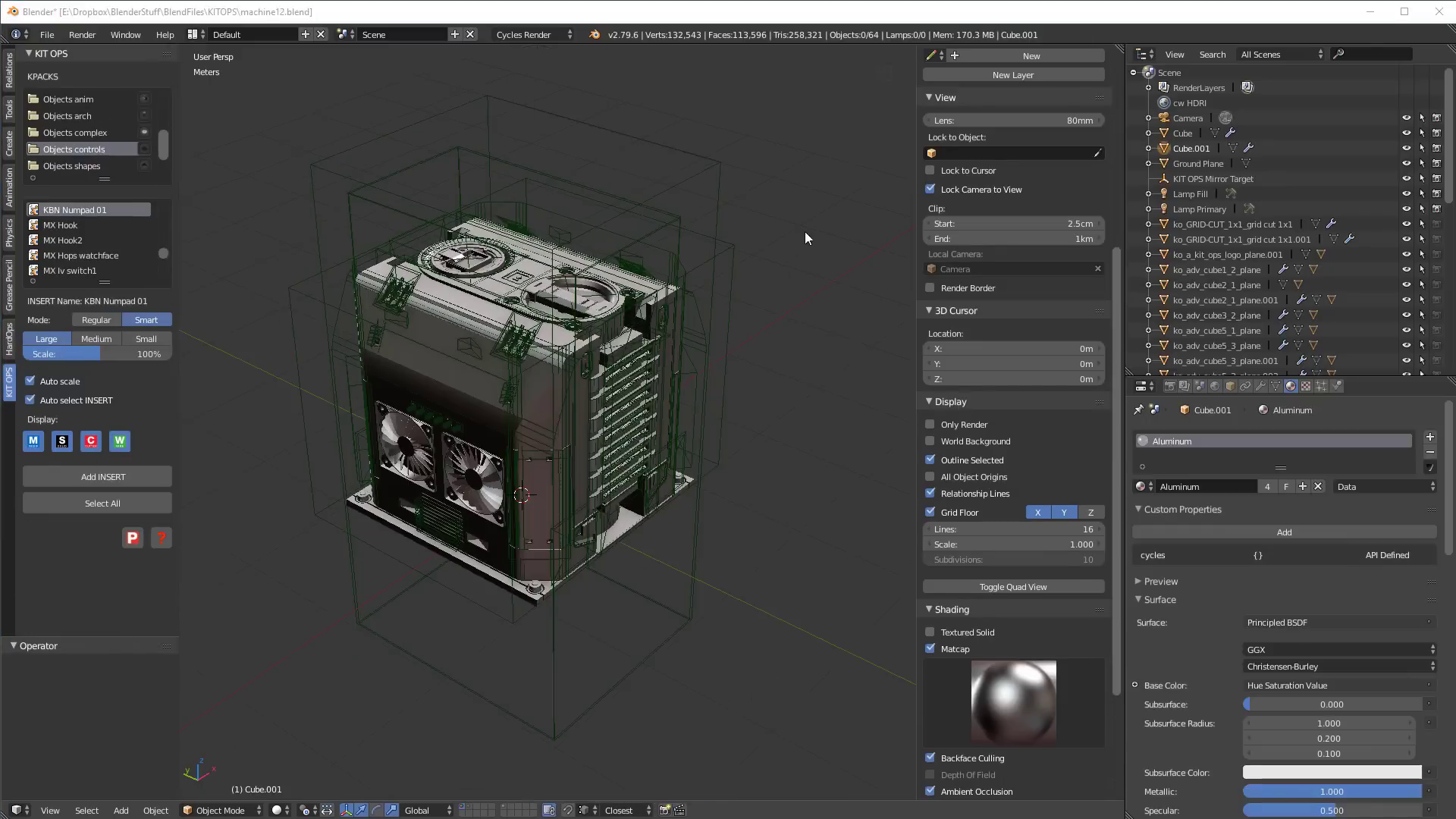
- Copy every object to the buffer, then paste it into Widget-RedGreenBlue1.blend and deselect
key(a)
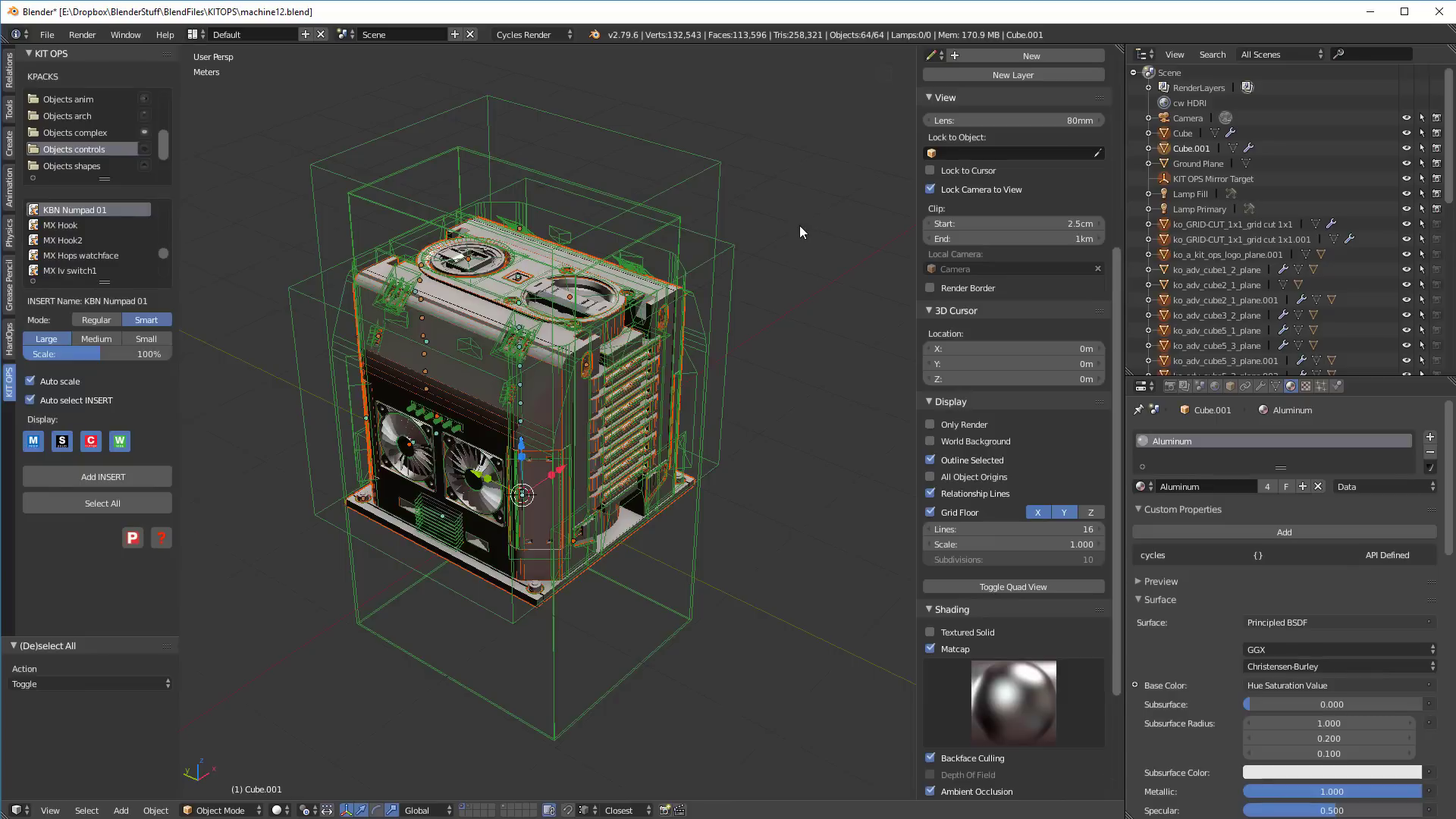
key(ctrl+c)
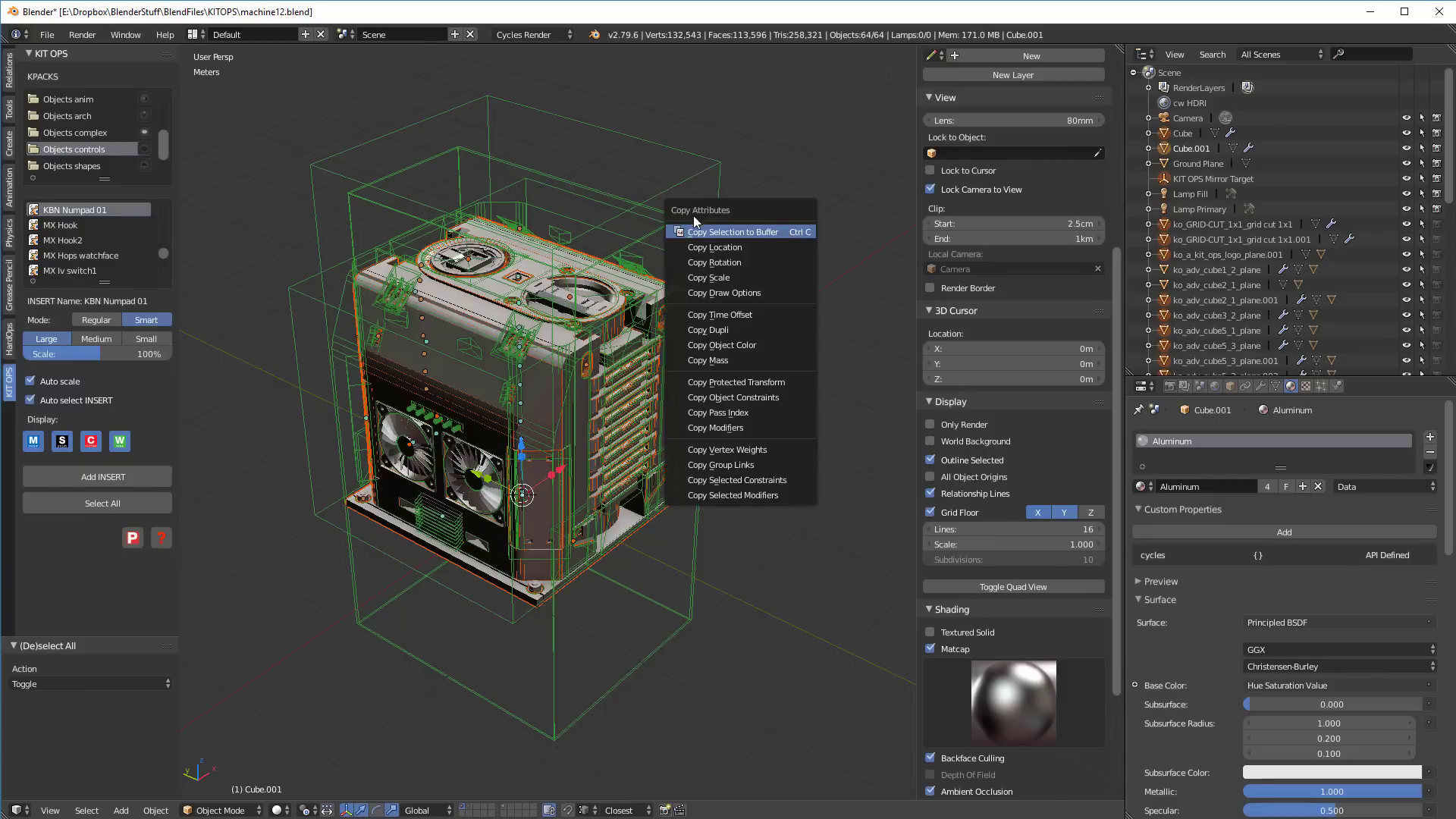
click(735, 235)
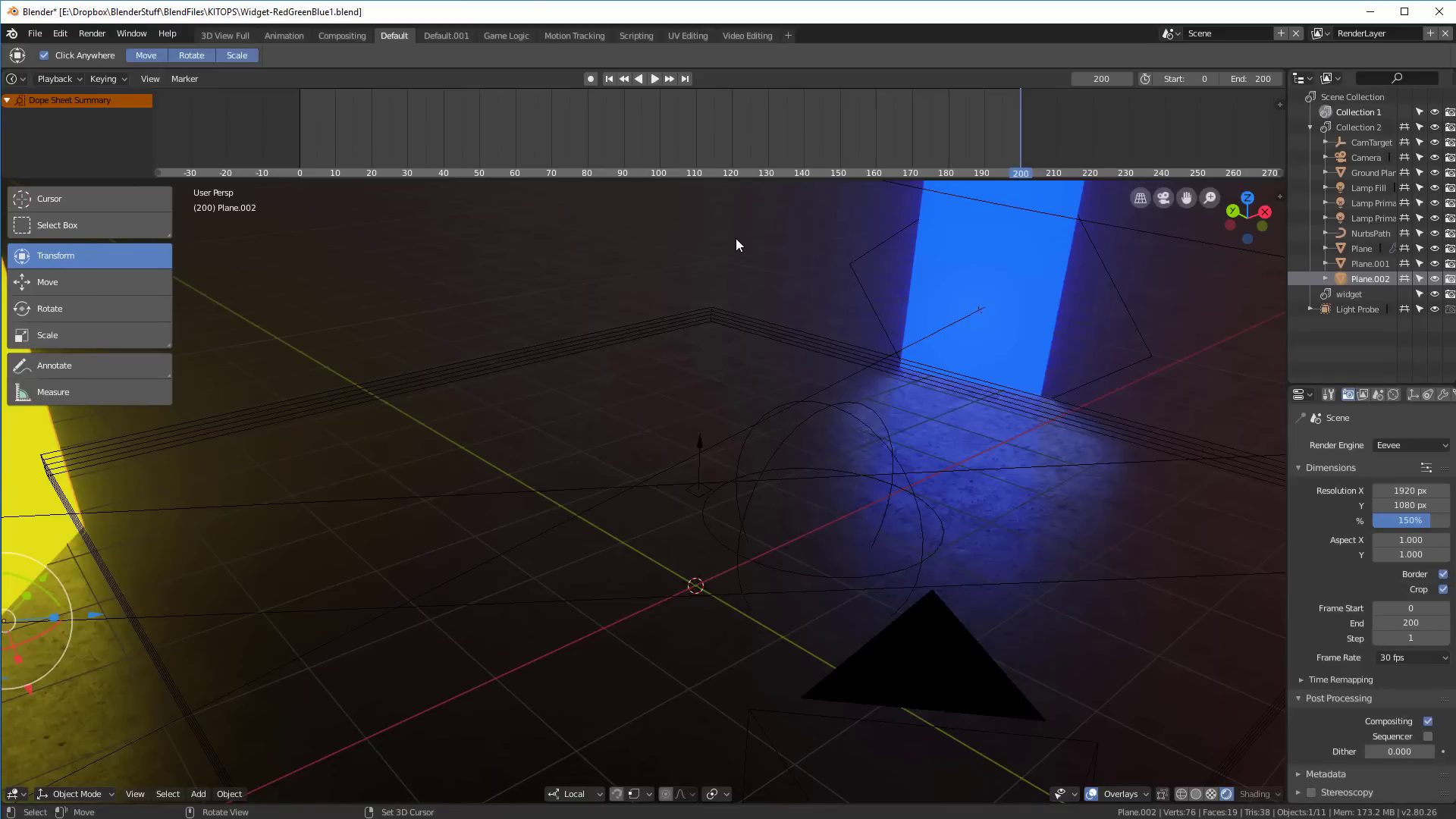
key(ctrl+v)
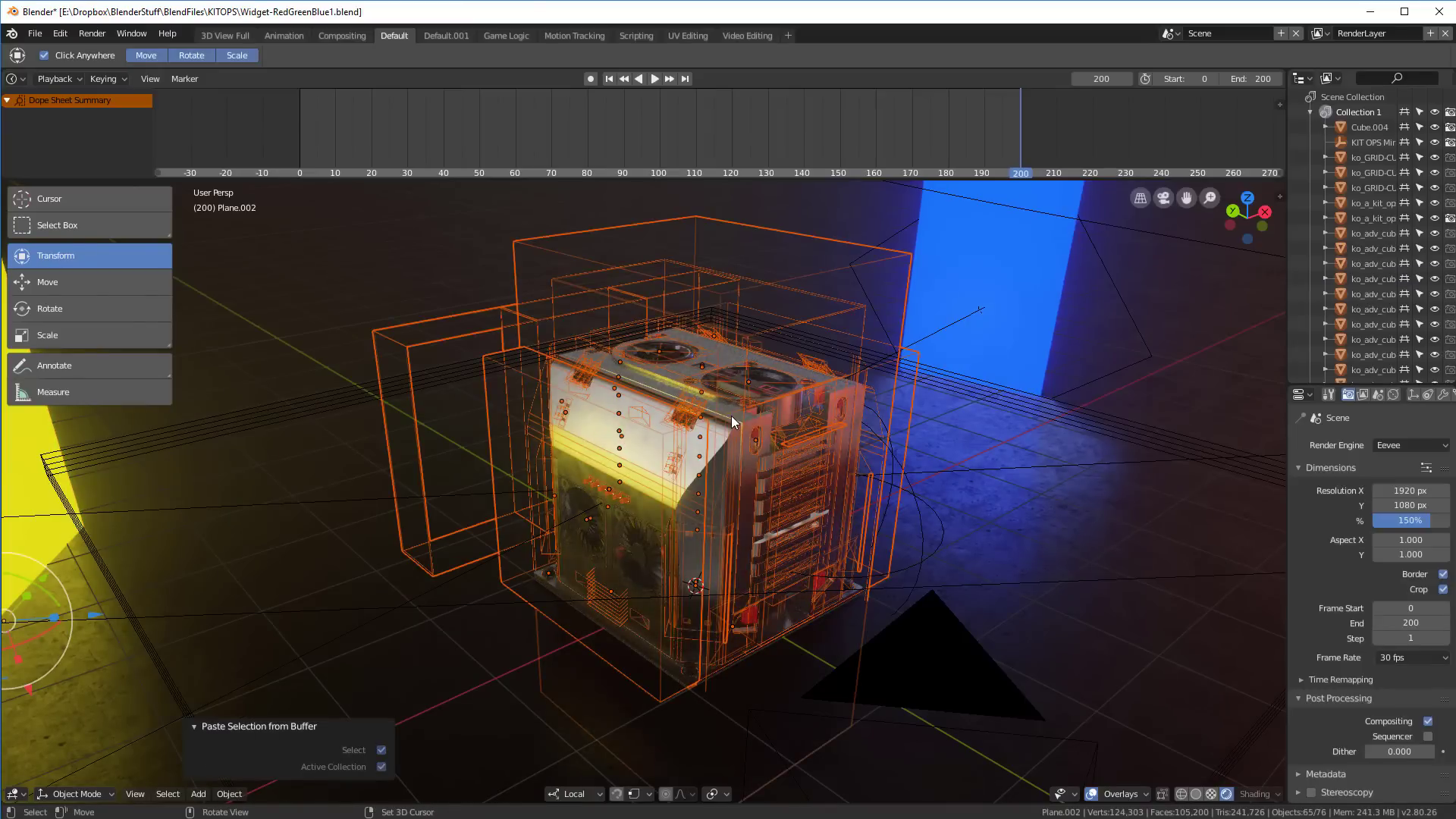
click(992, 462)
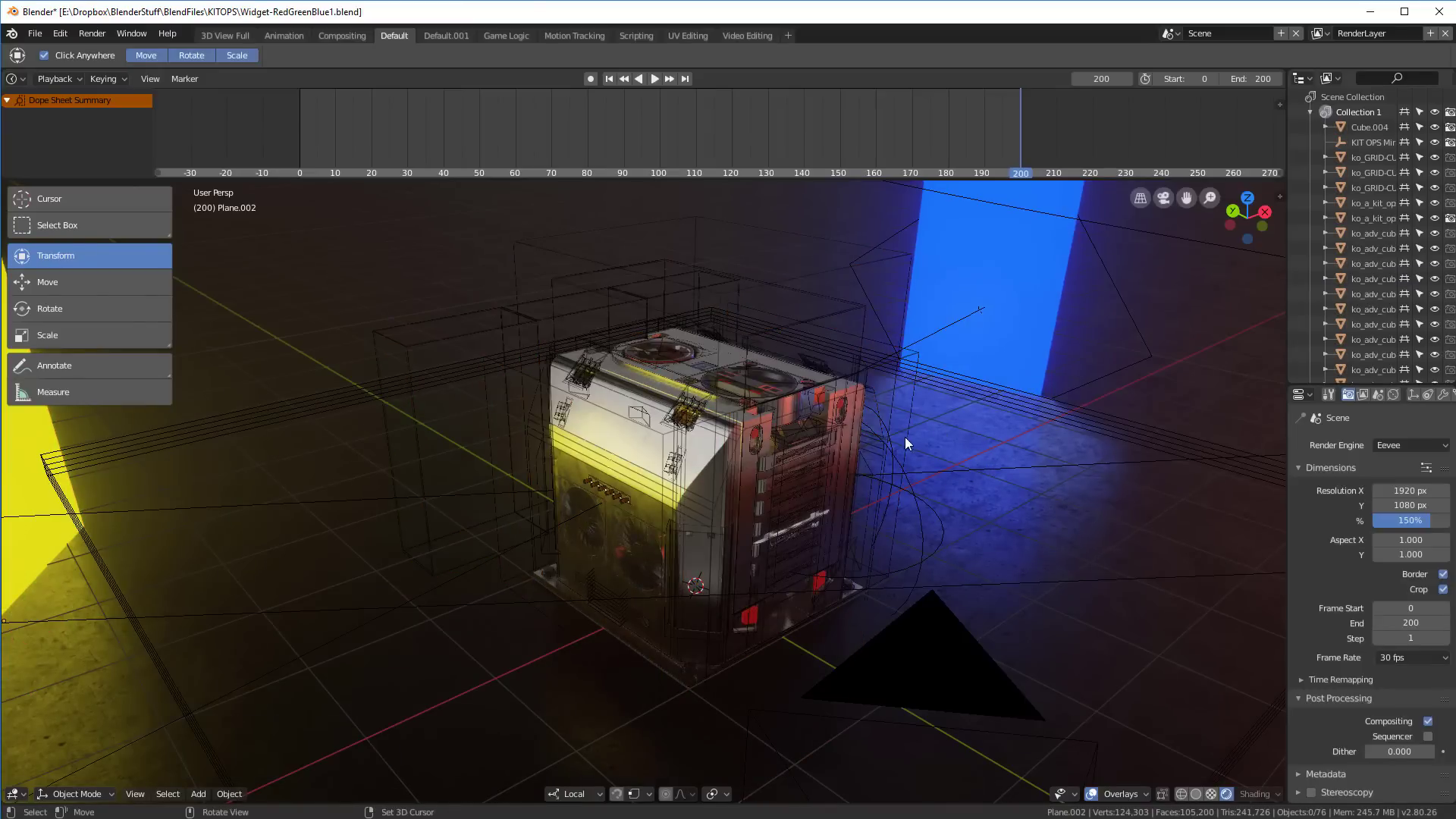
middle_drag(906, 435, 949, 440)
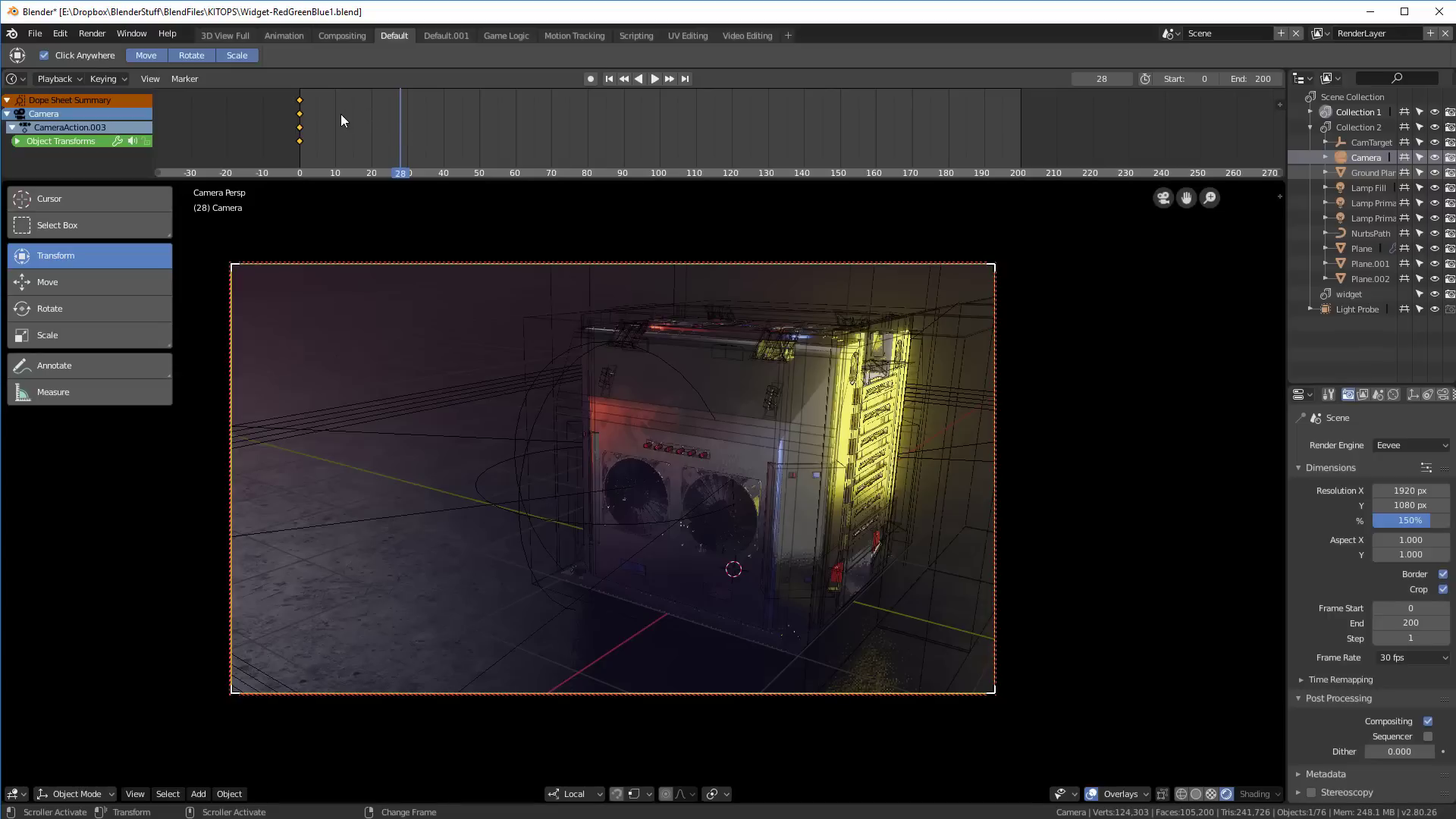
- Scrub the timeline playhead forward through the camera fly-around of the lit box
drag(339, 113, 989, 148)
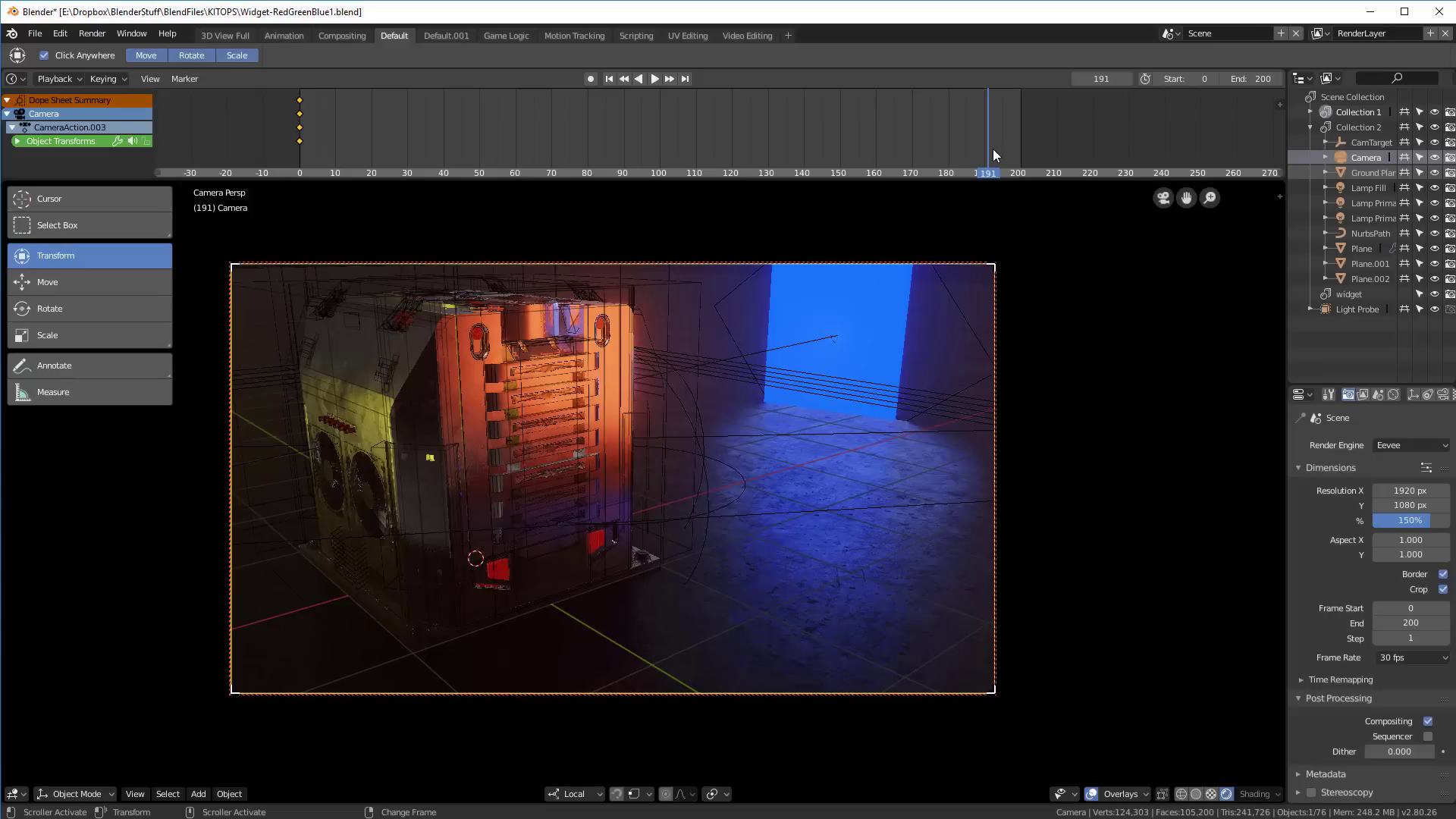
- Scrub back in the animation, zoom onto the fan panel, and play it so the fans spin
drag(1022, 151, 743, 129)
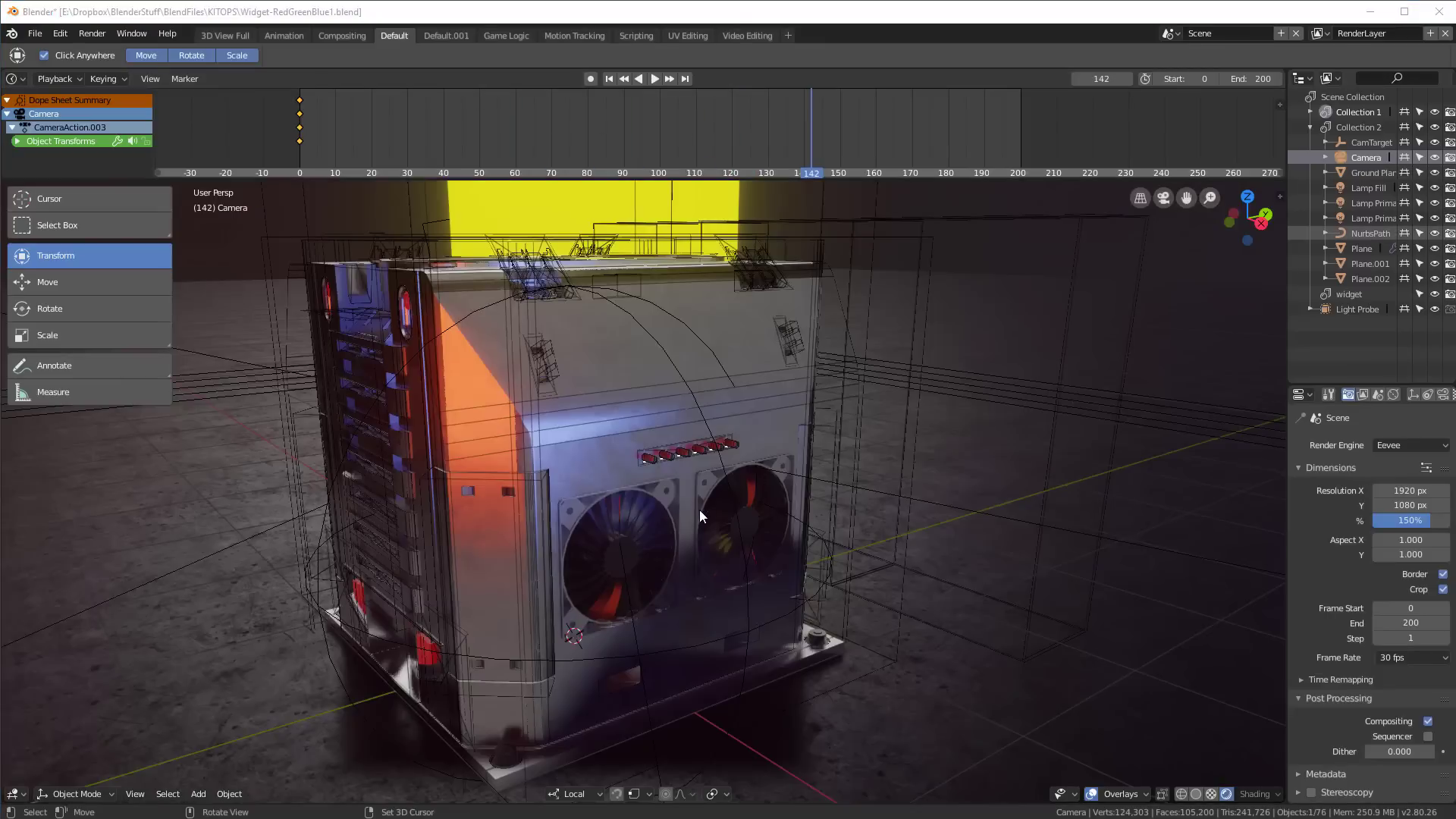
scroll(666, 531, up, 5)
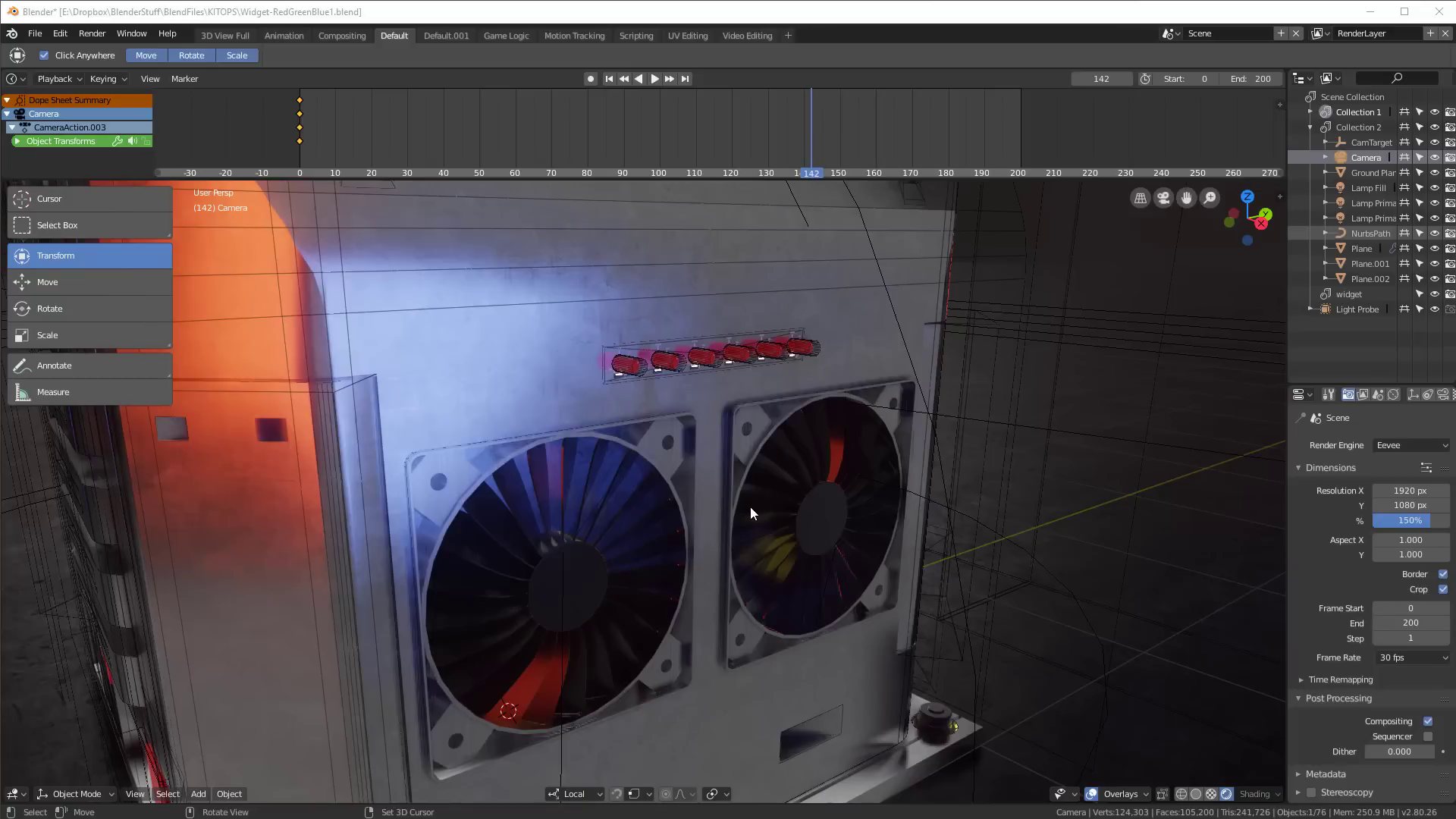
key(space)
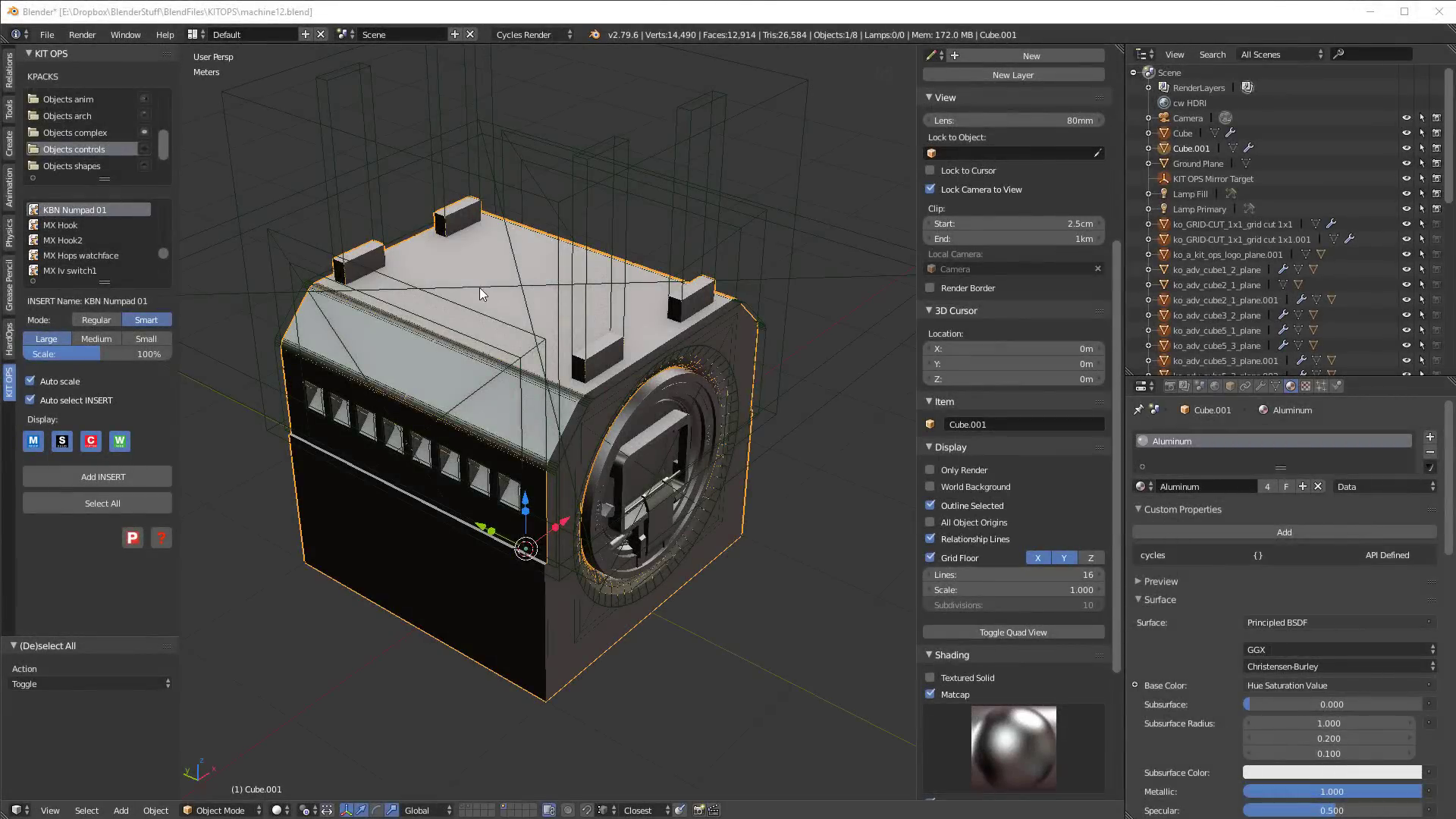
- Place a KBN Numpad 01 control insert onto the top of the cube
scroll(485, 300, up, 2)
middle_drag(488, 306, 523, 319)
click(144, 149)
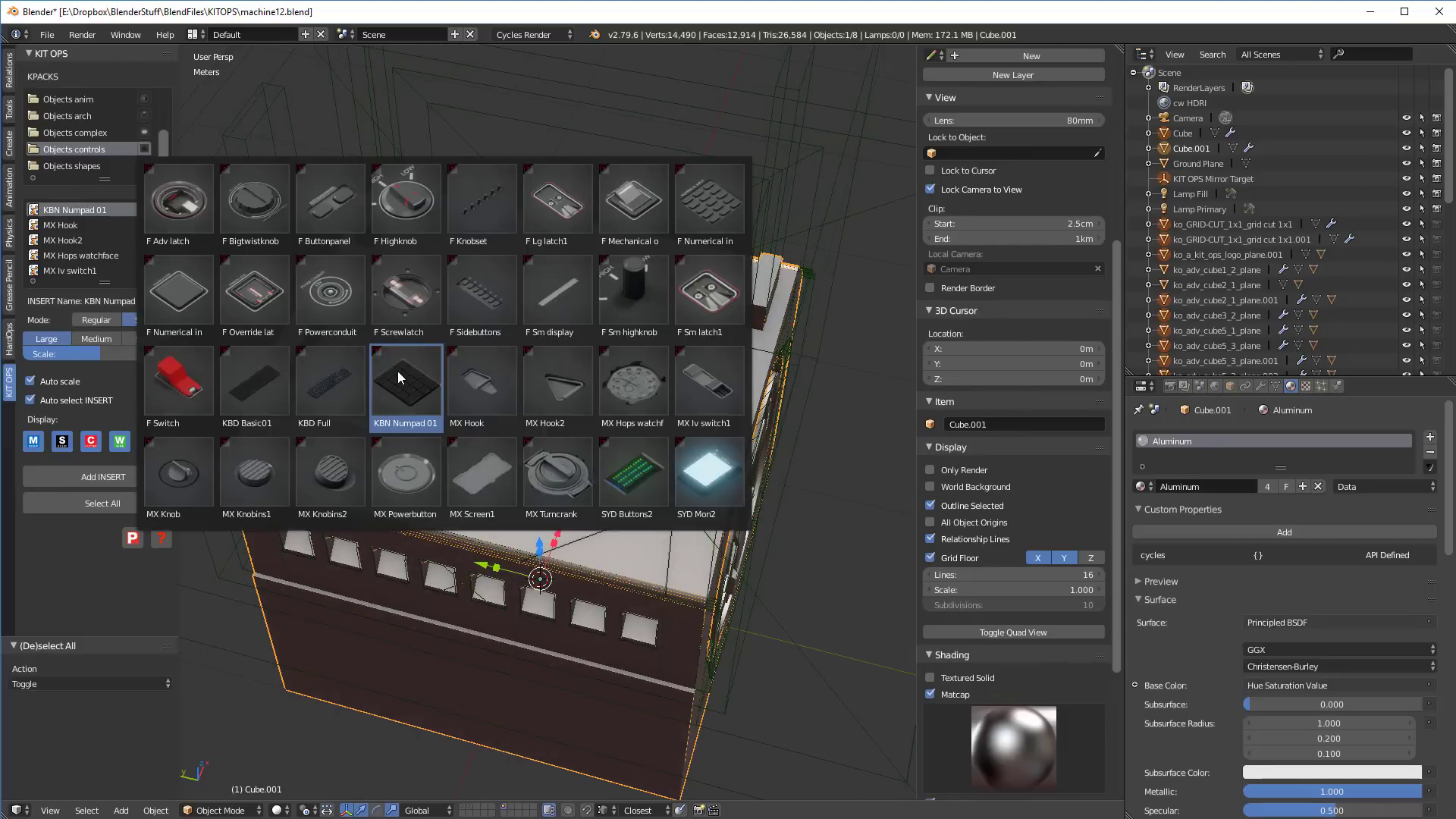
click(406, 371)
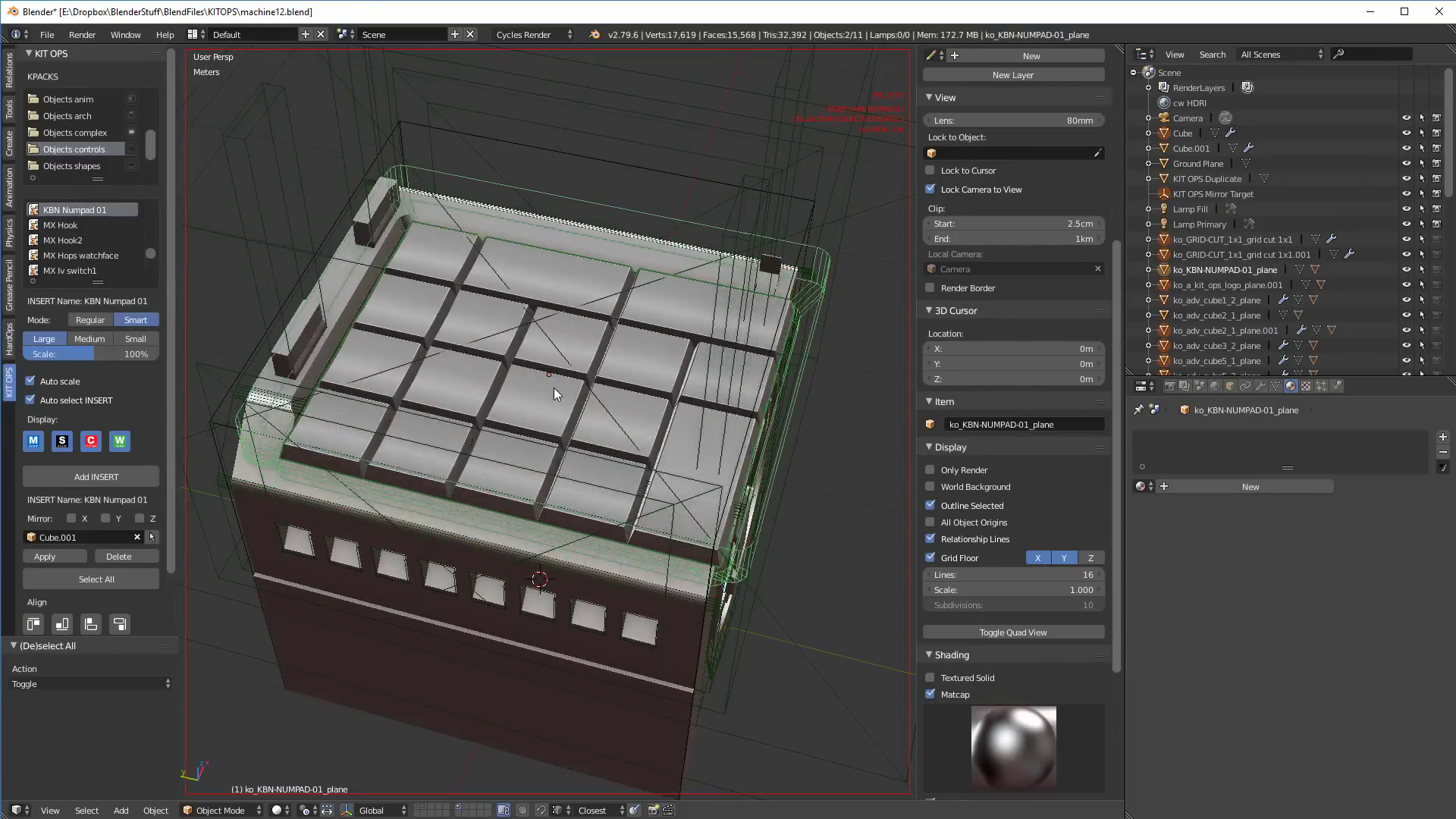
click(543, 360)
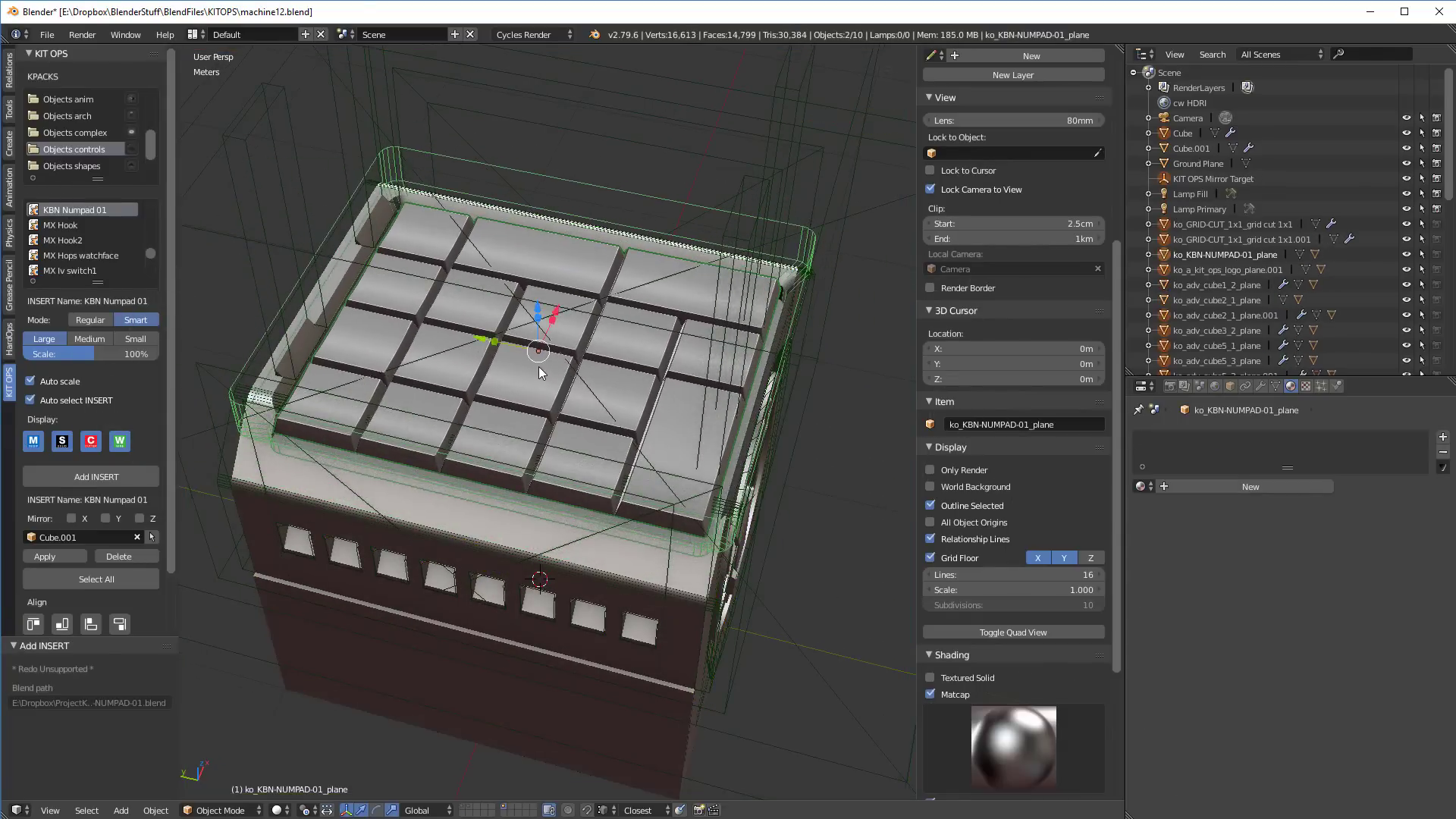
middle_drag(529, 381, 631, 298)
- Scale the keypad insert down to 0.270 and frame it in the view
key(s)
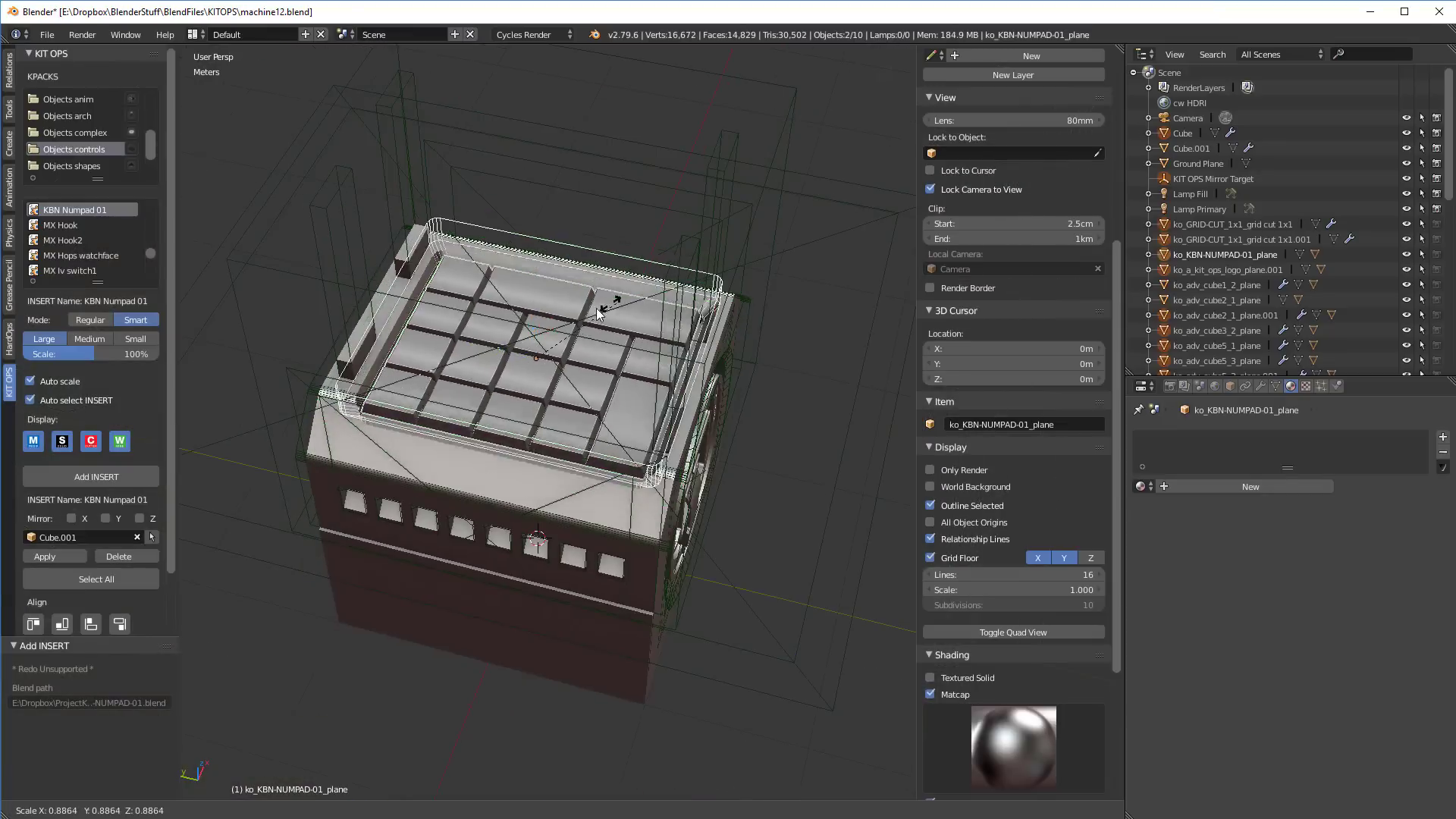
click(523, 358)
key(KP_Decimal)
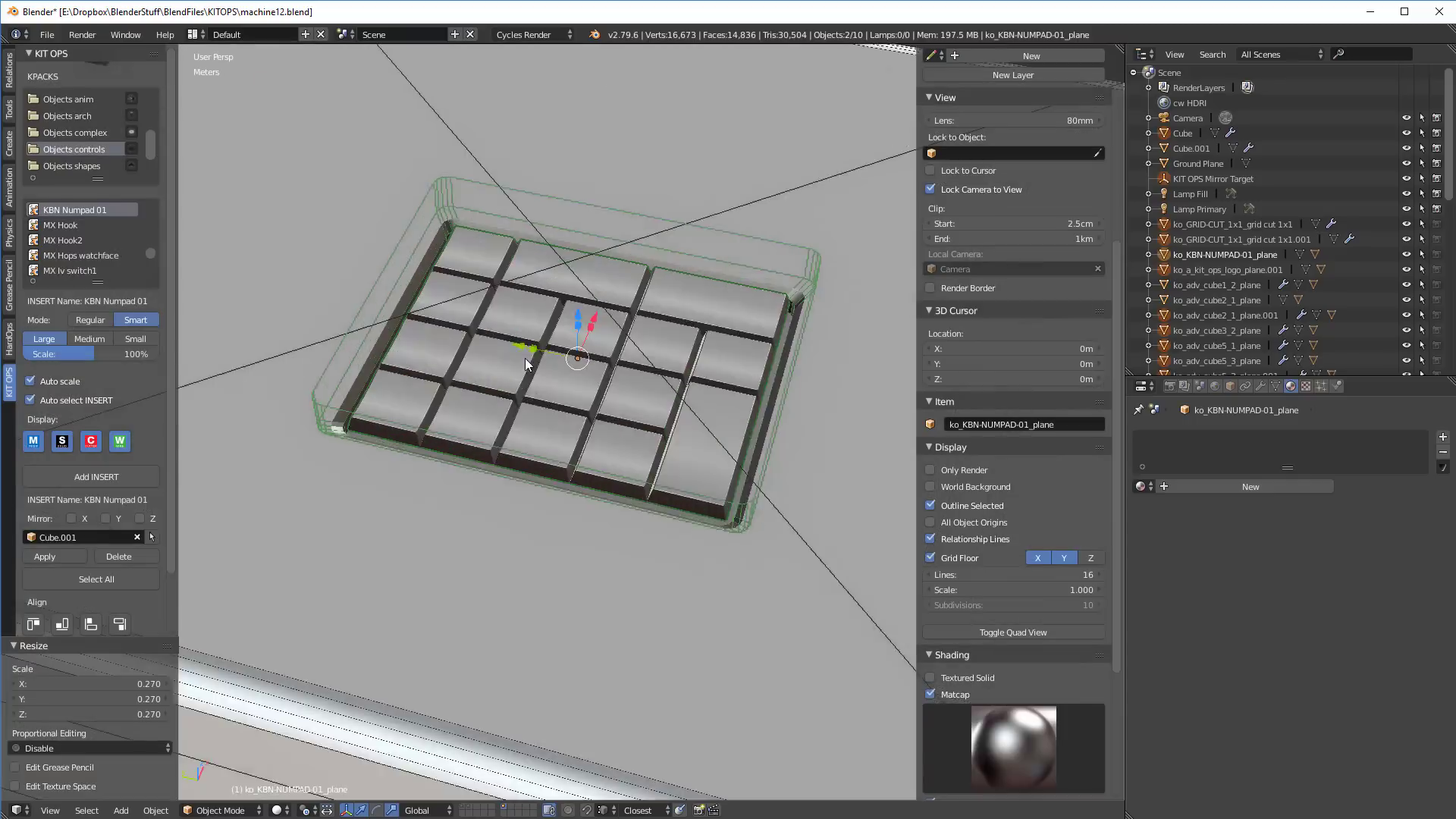
middle_drag(531, 355, 848, 369)
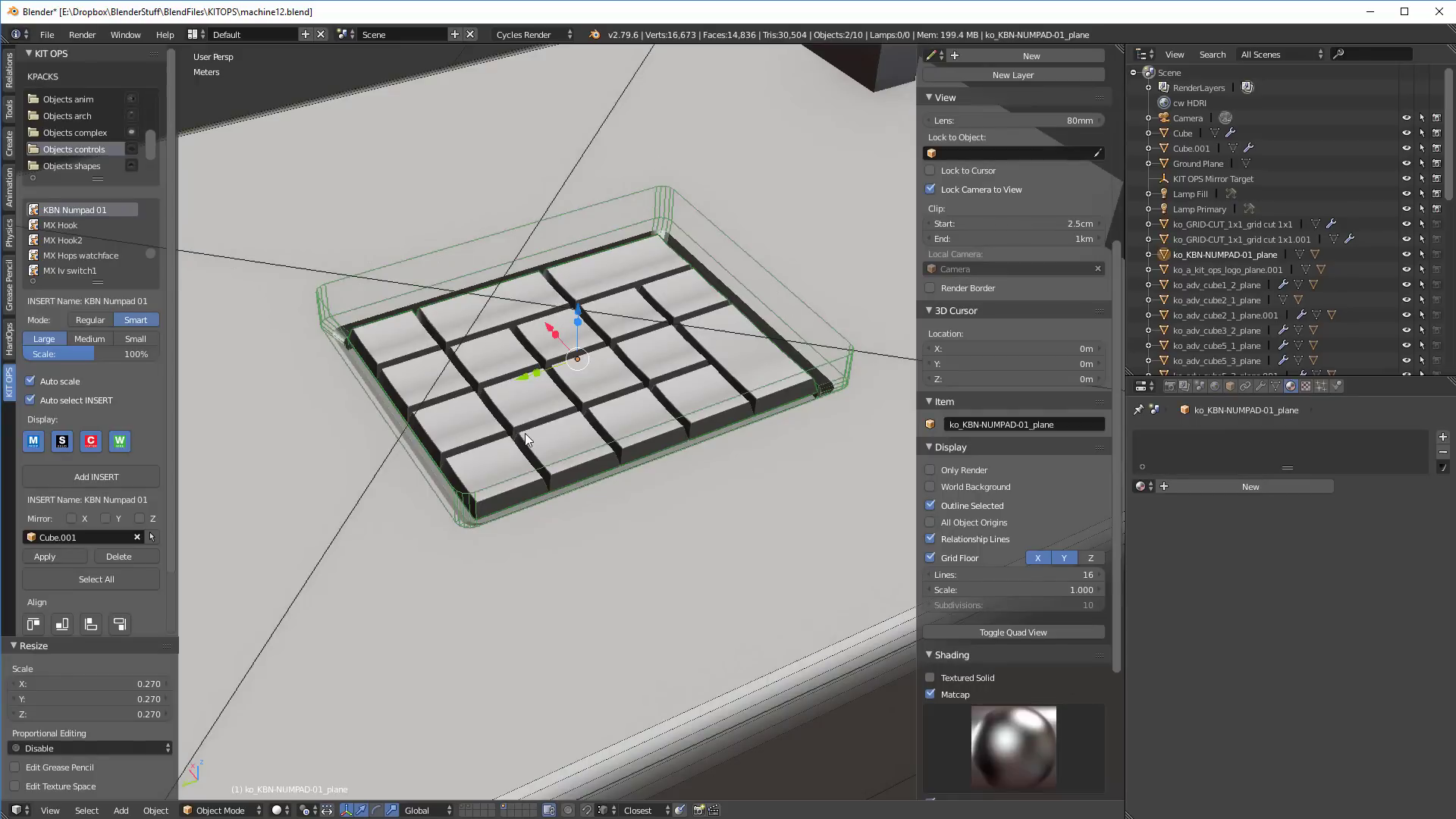
- Turn off Auto select INSERT, select the keypad's key object, and isolate it in local view
click(31, 400)
right_click(605, 384)
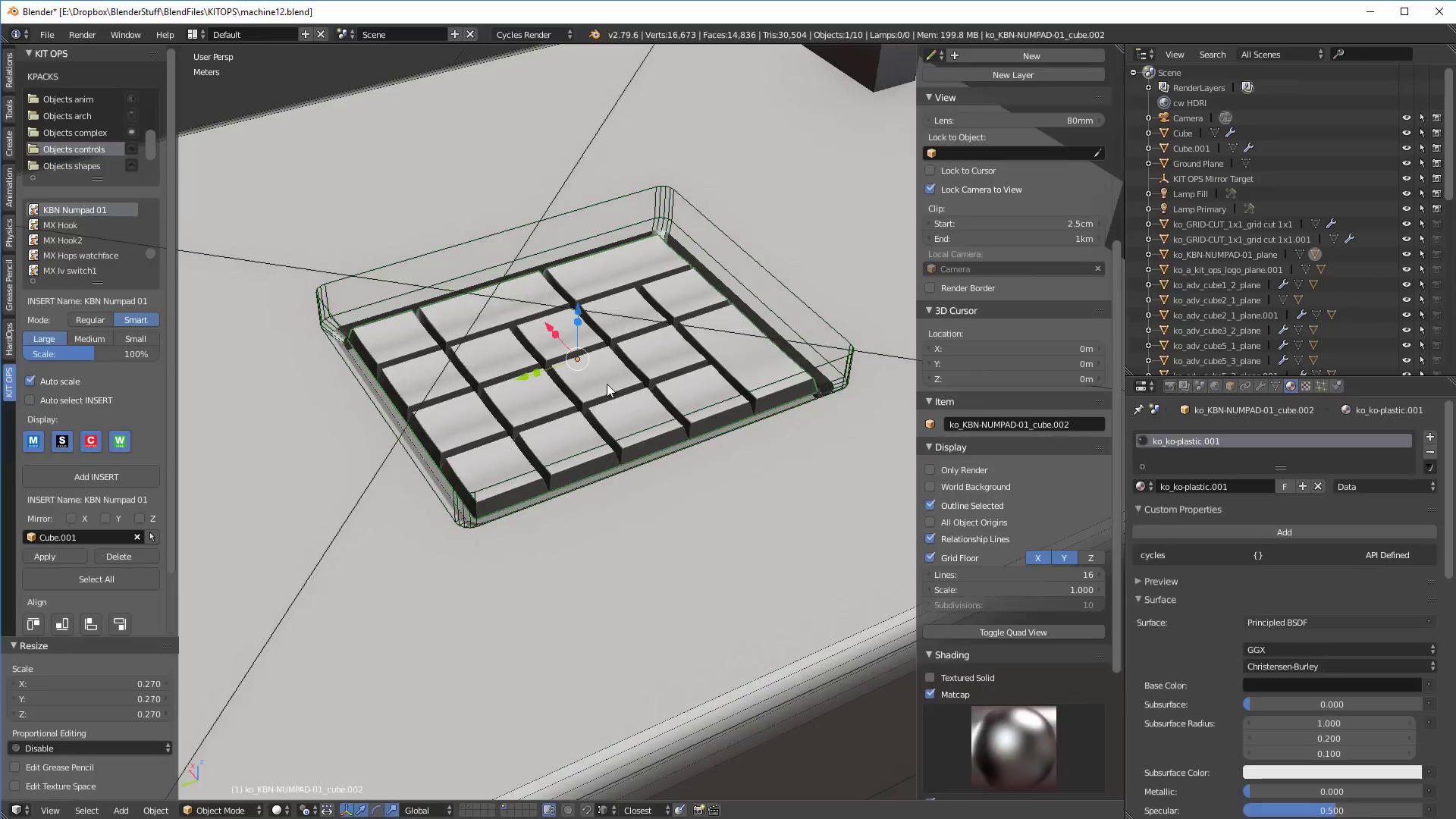
right_click(741, 354)
key(KP_Divide)
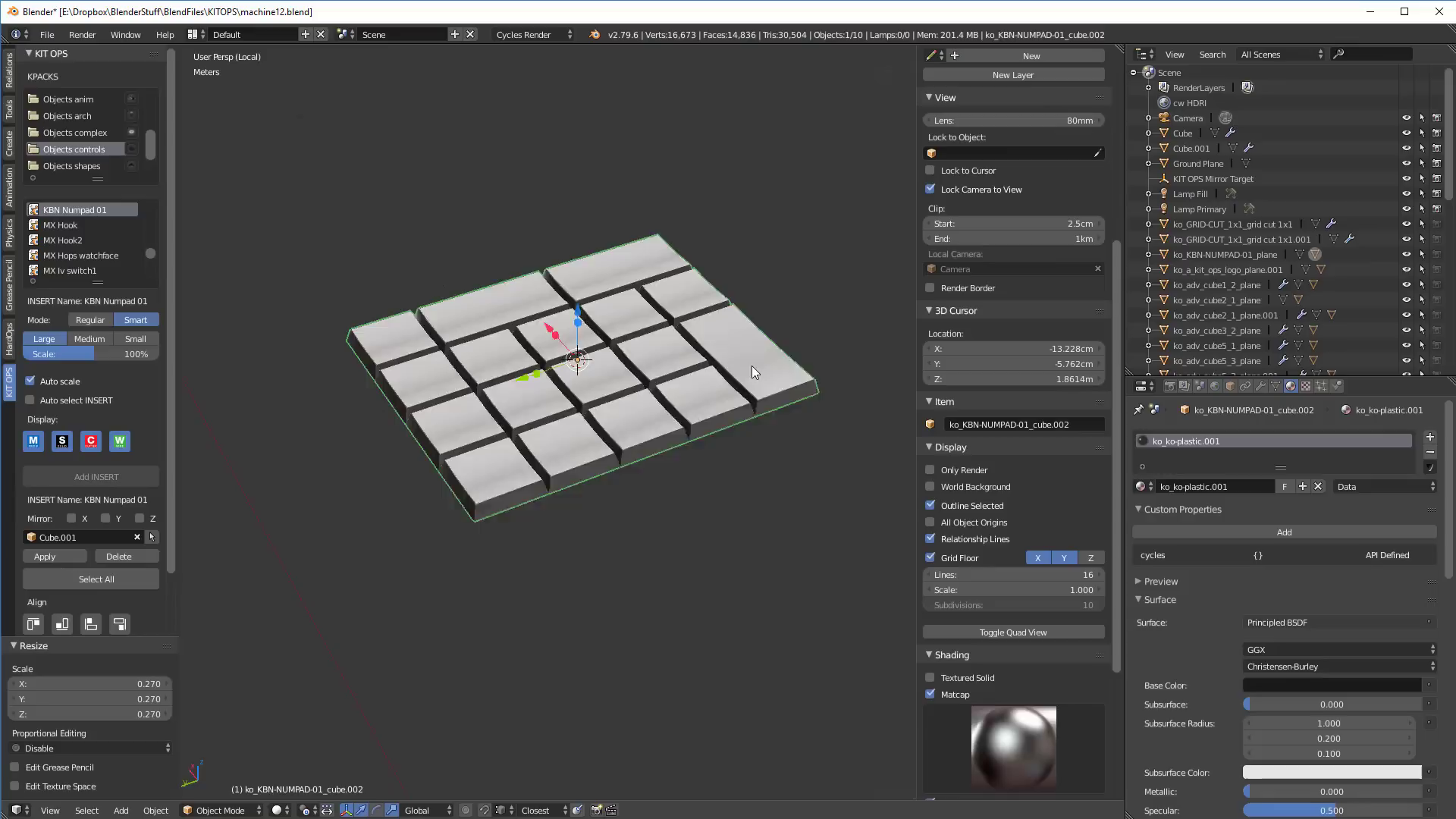
middle_drag(753, 366, 686, 412)
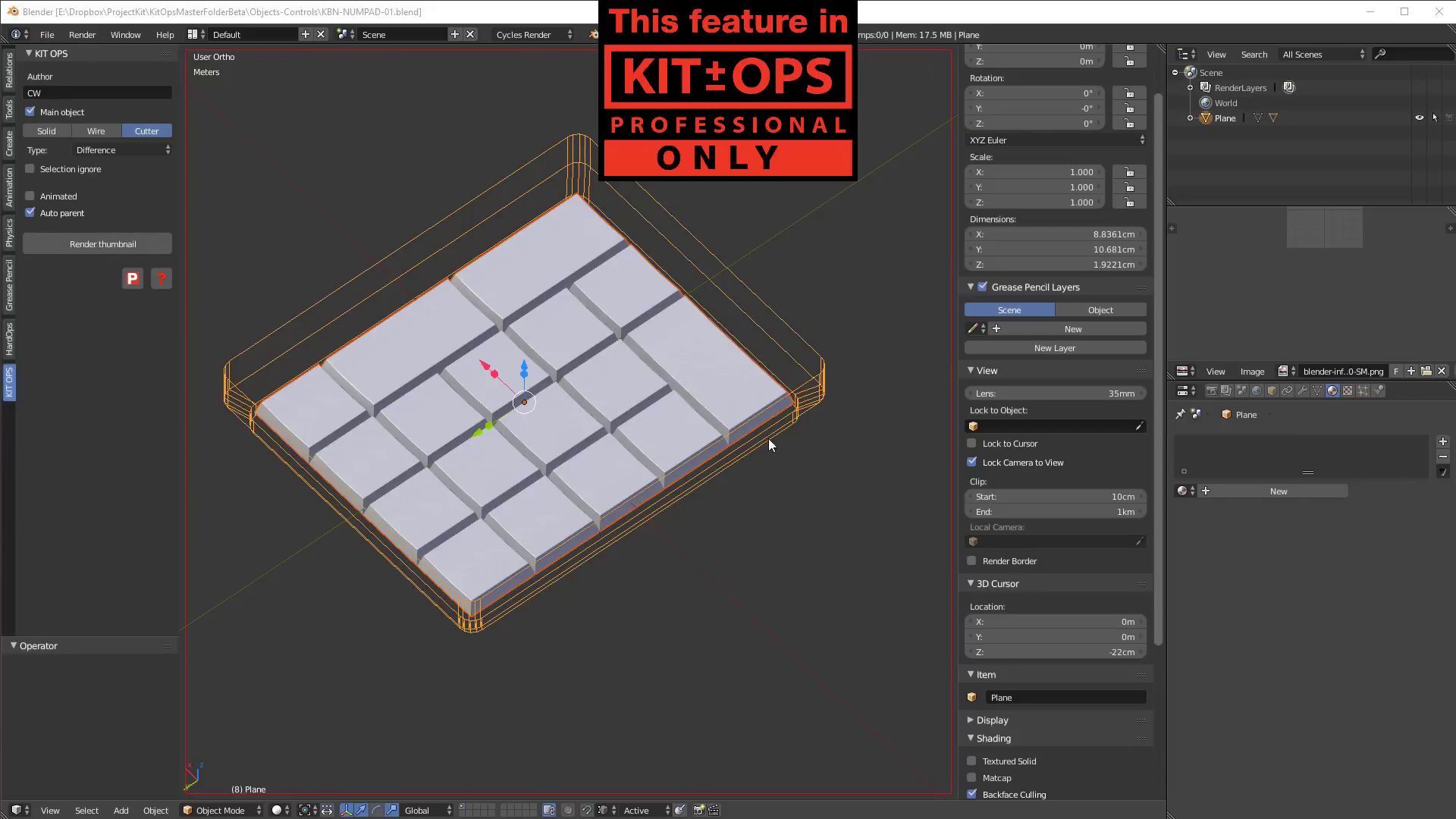
- Switch the keypad insert to Solid then back to Cutter, and review its boolean Type options
middle_drag(767, 435, 783, 374)
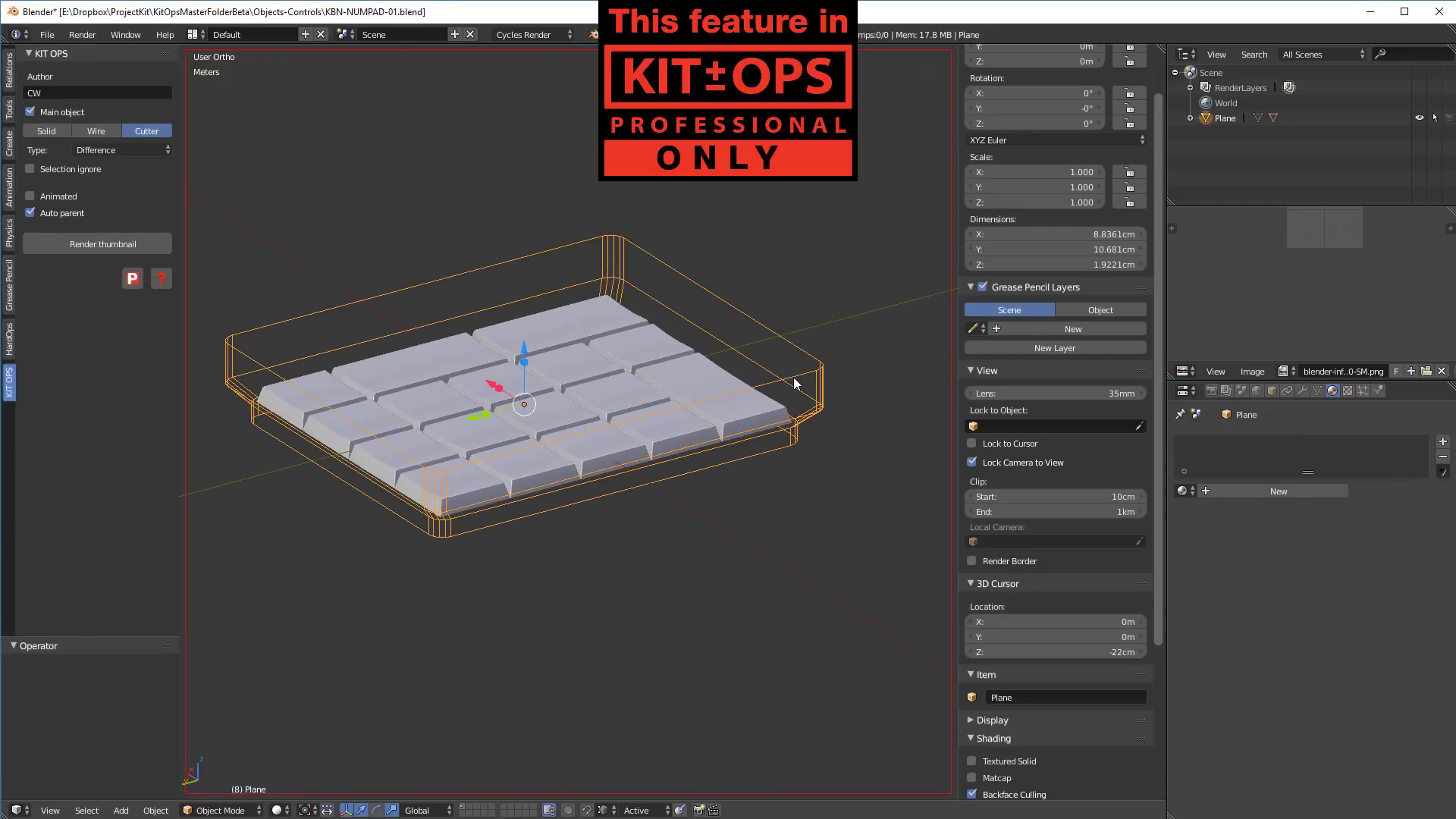
middle_drag(742, 531, 673, 513)
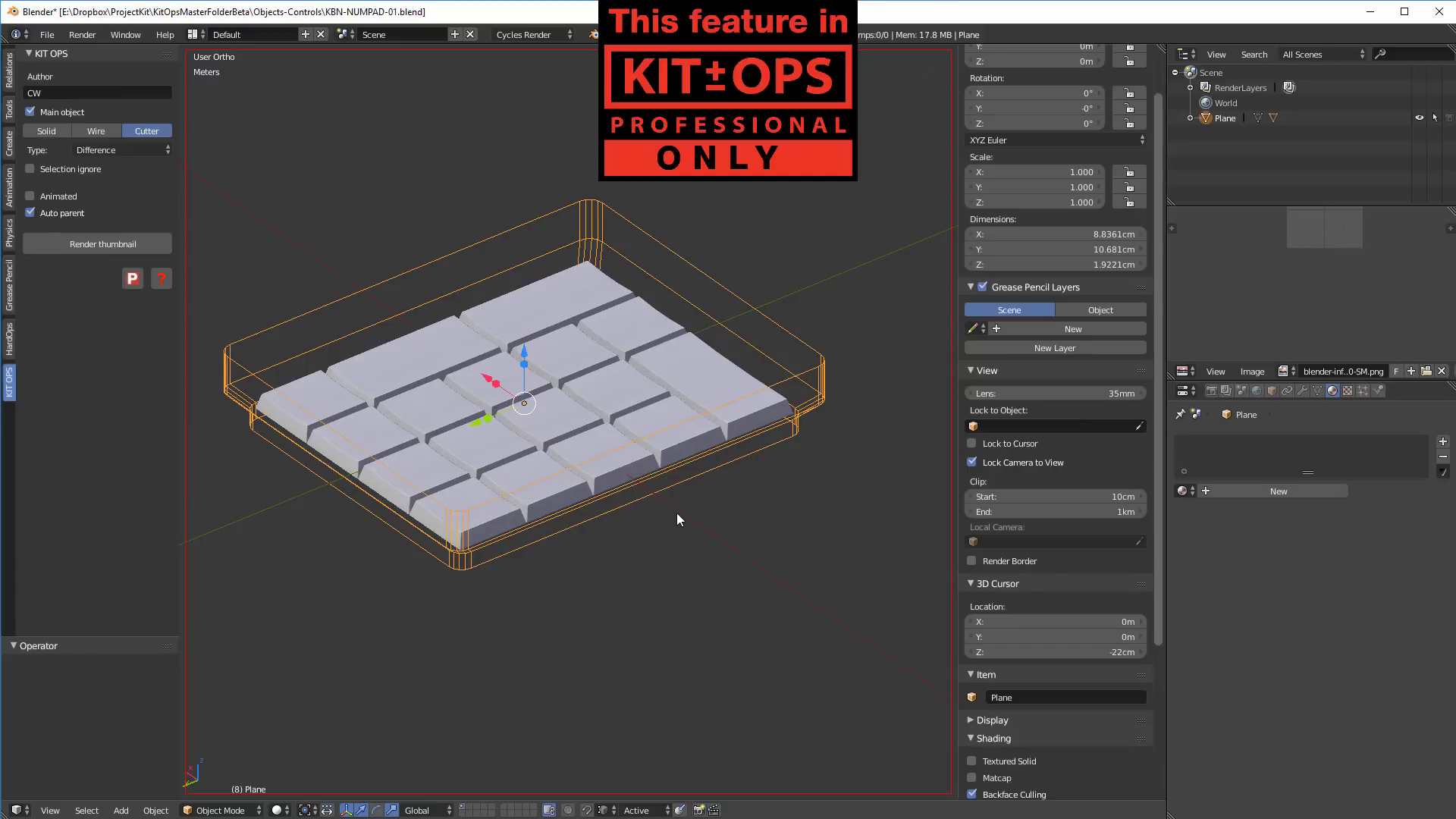
click(46, 131)
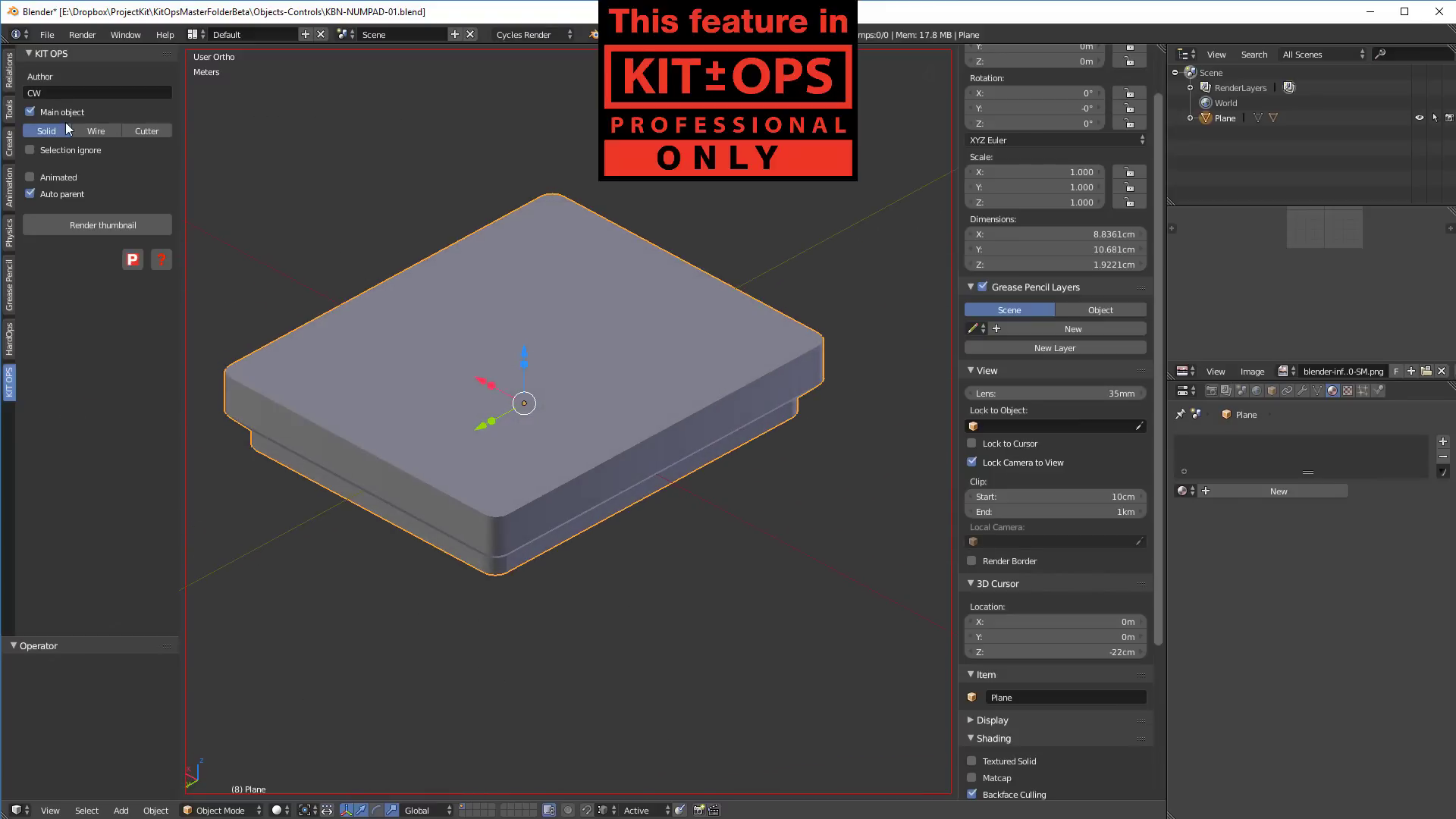
click(147, 132)
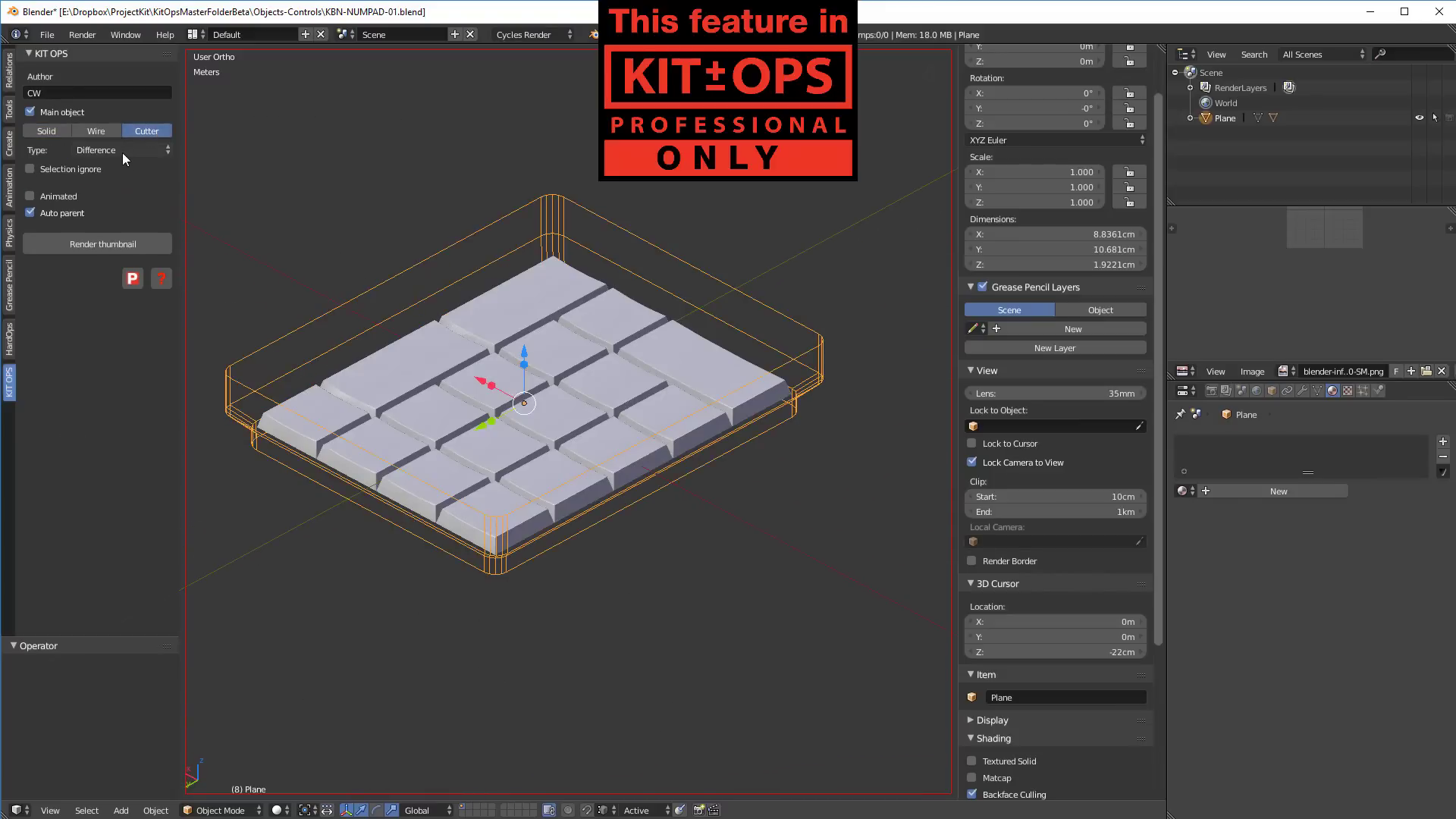
click(121, 152)
middle_drag(658, 442, 531, 357)
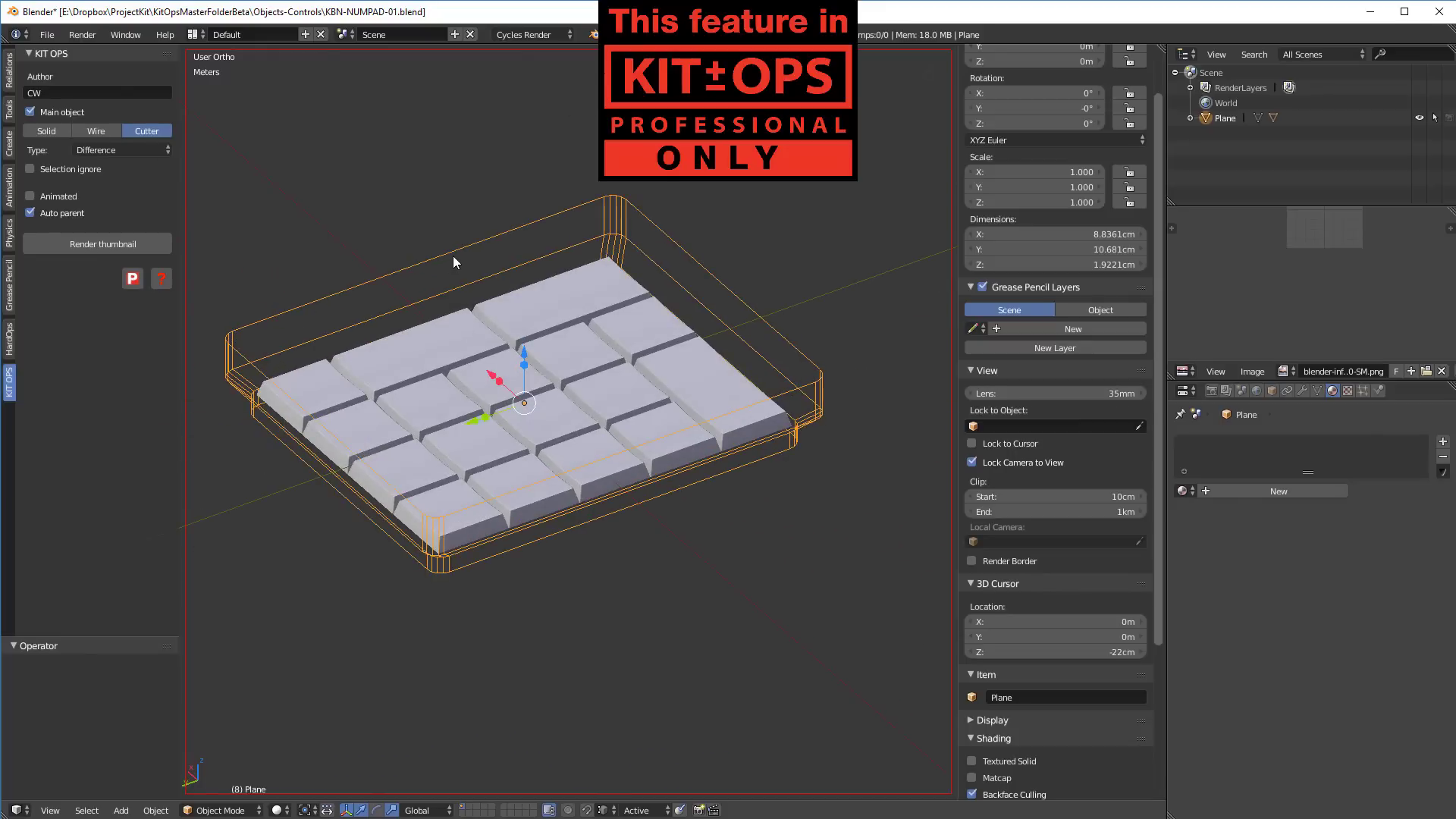
- Open the Objects-Controls folder and preview the mx_screen1 and mx_powerbutton thumbnails
click(115, 243)
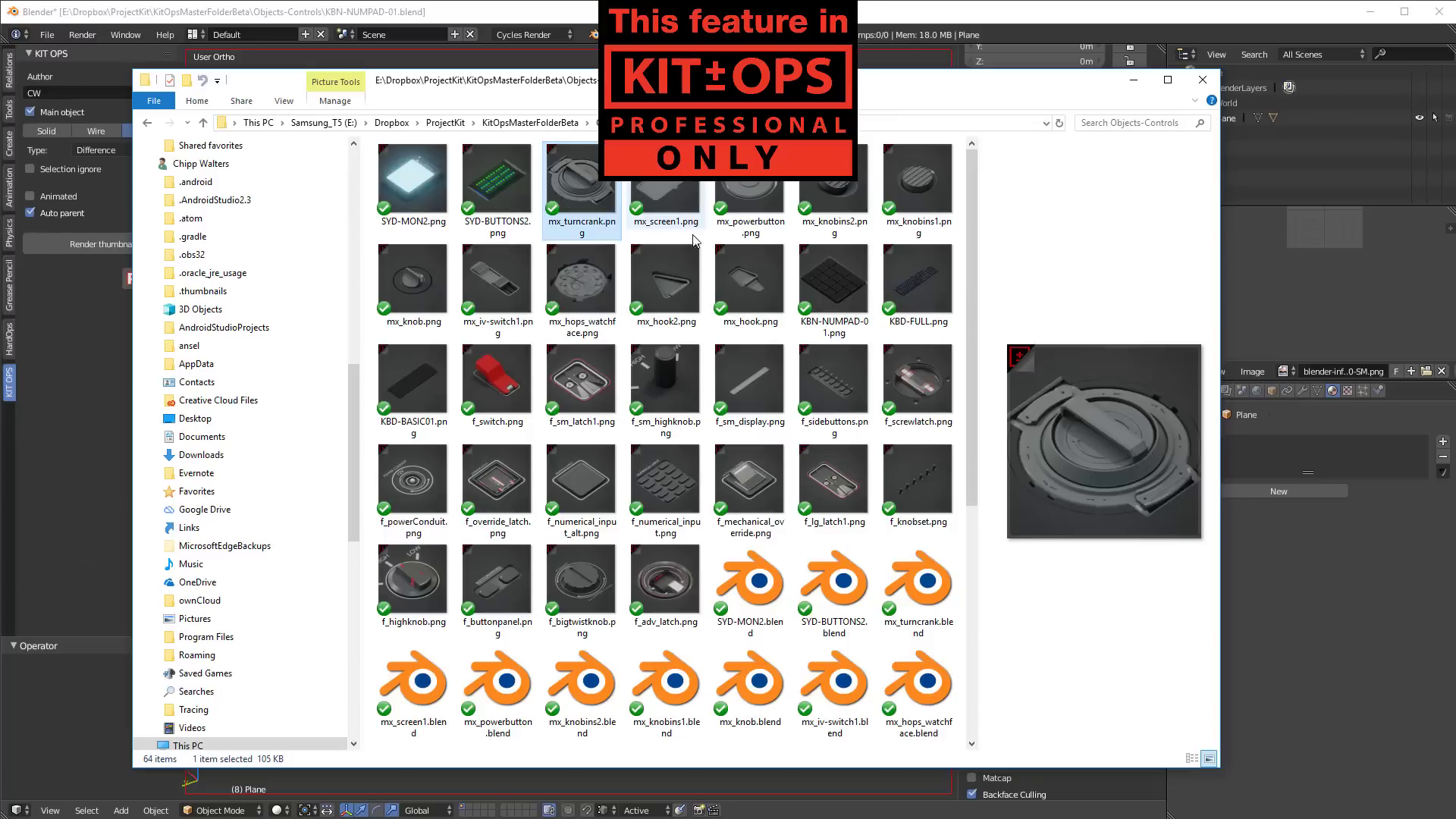
click(690, 189)
click(747, 190)
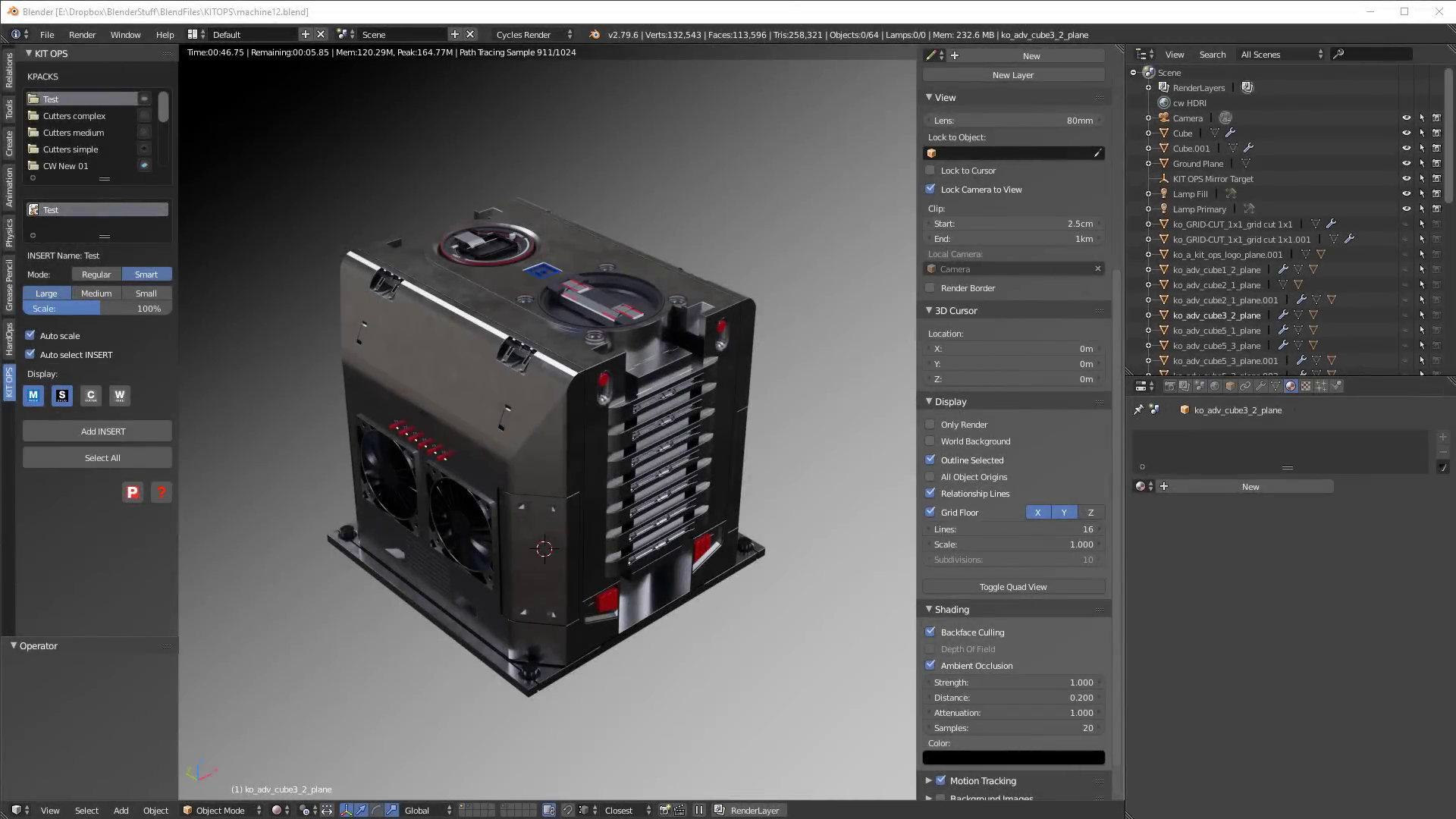